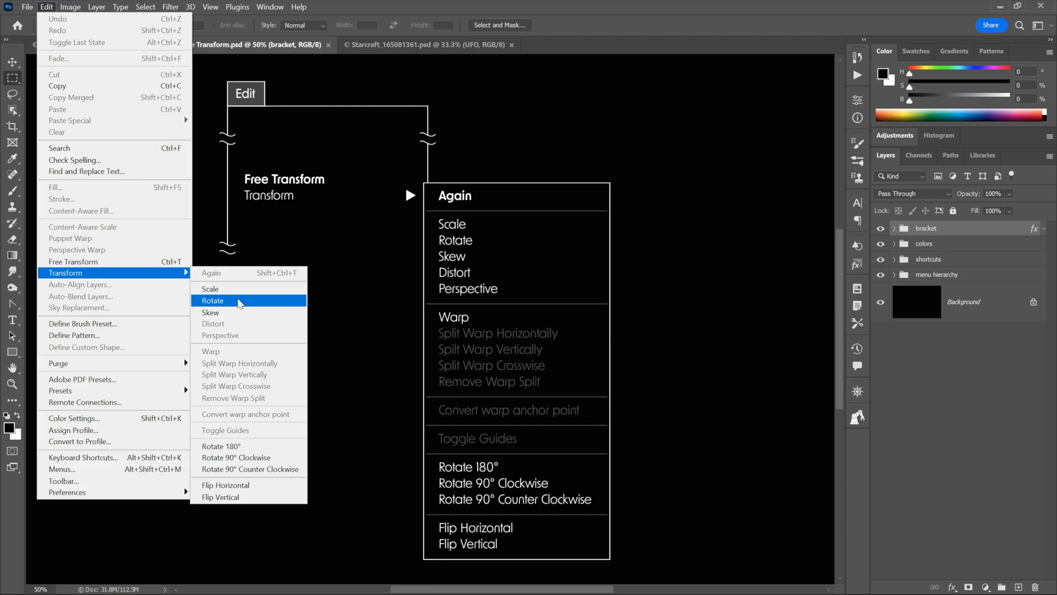
Step through the layer comps of the Free Transform diagram and examine the Transform commands with their shortcuts
{"action": "left_click", "coordinate": [238, 299]}
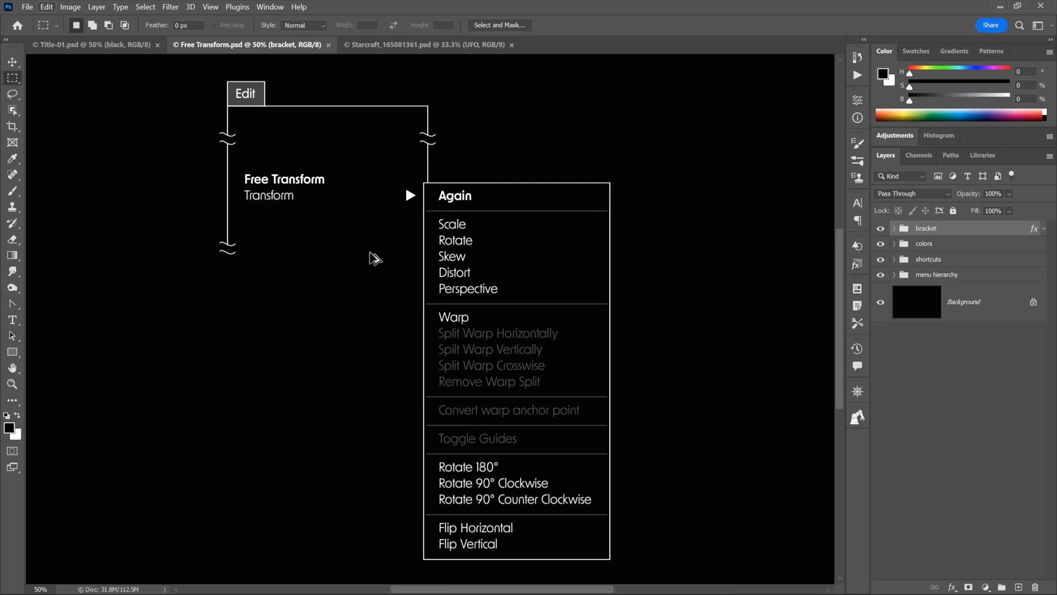
{"action": "key", "text": "ctrl+shift+z"}
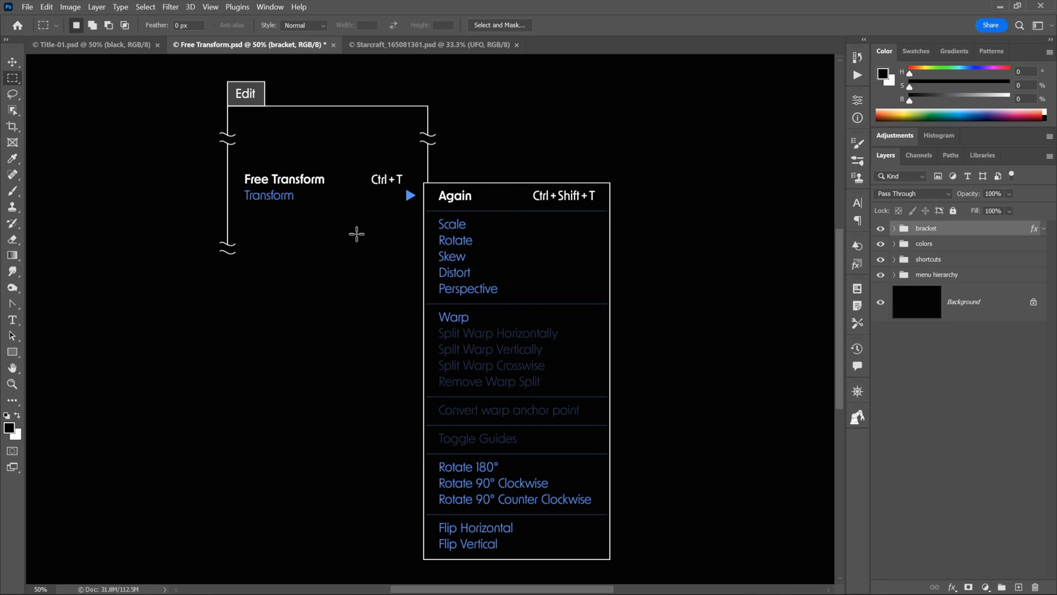
{"action": "left_click", "coordinate": [48, 7]}
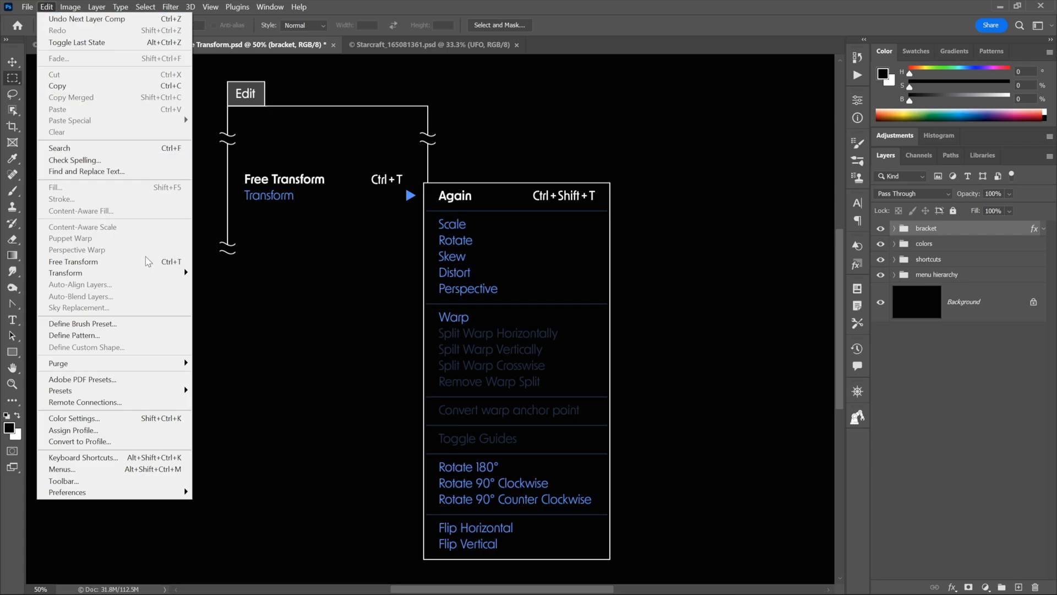
{"action": "mouse_move", "coordinate": [163, 275]}
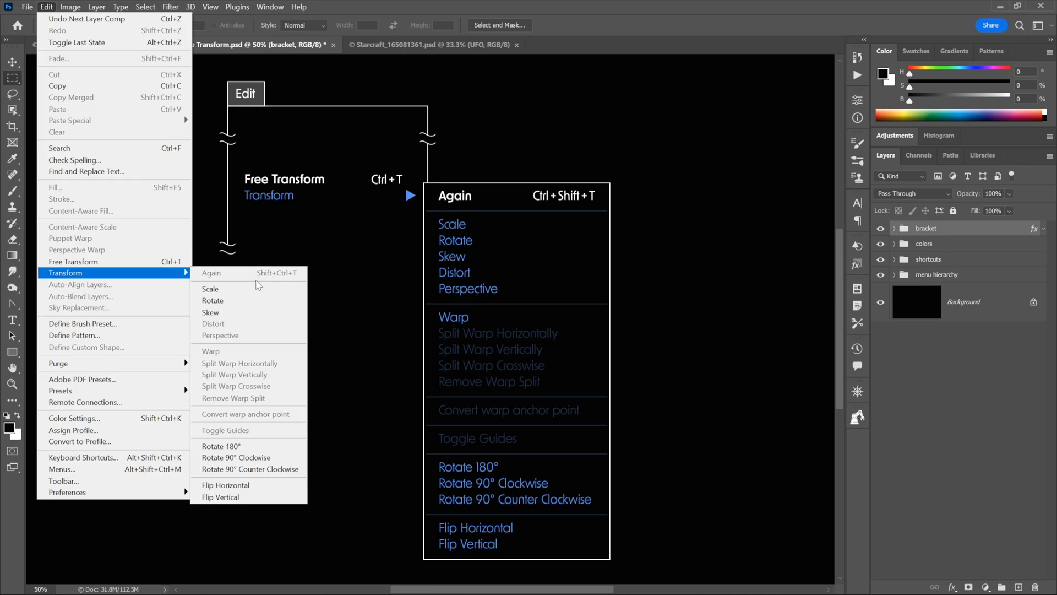
{"action": "key", "text": "Escape"}
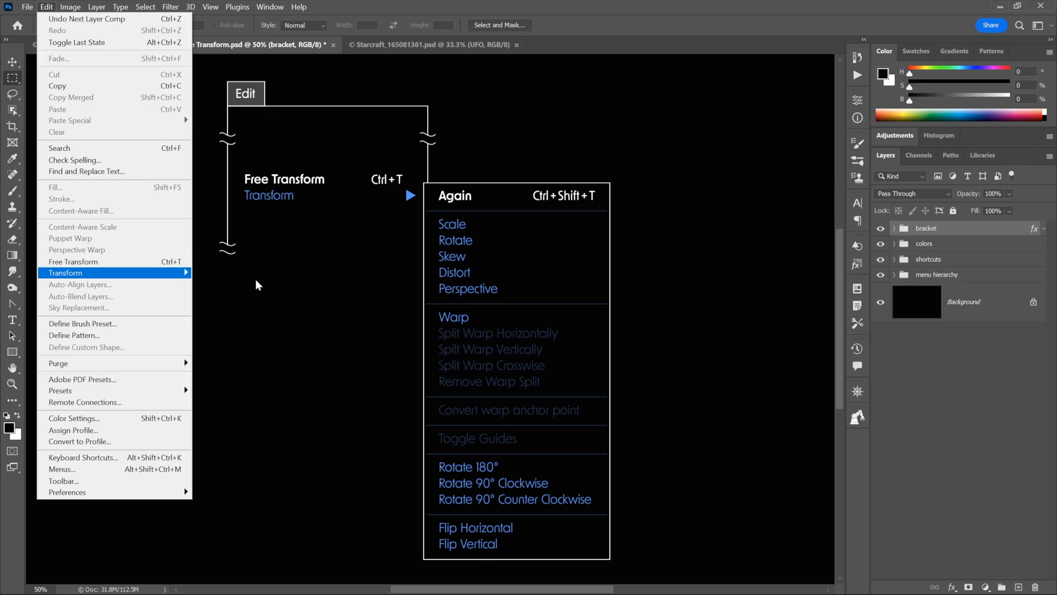
{"action": "key", "text": "Escape"}
{"action": "key", "text": "Escape"}
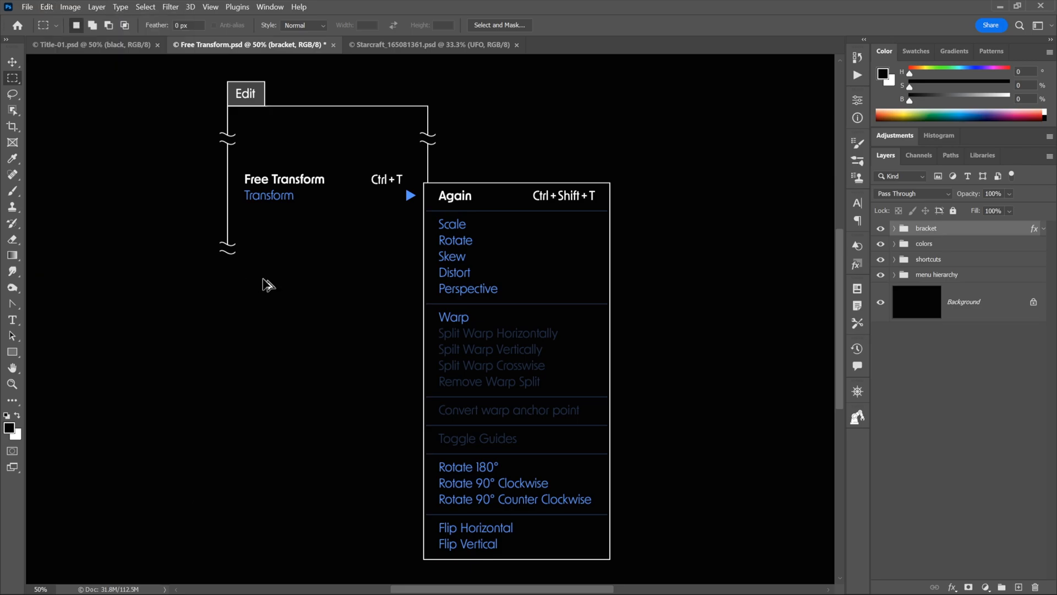
{"action": "key", "text": "ctrl+alt+z"}
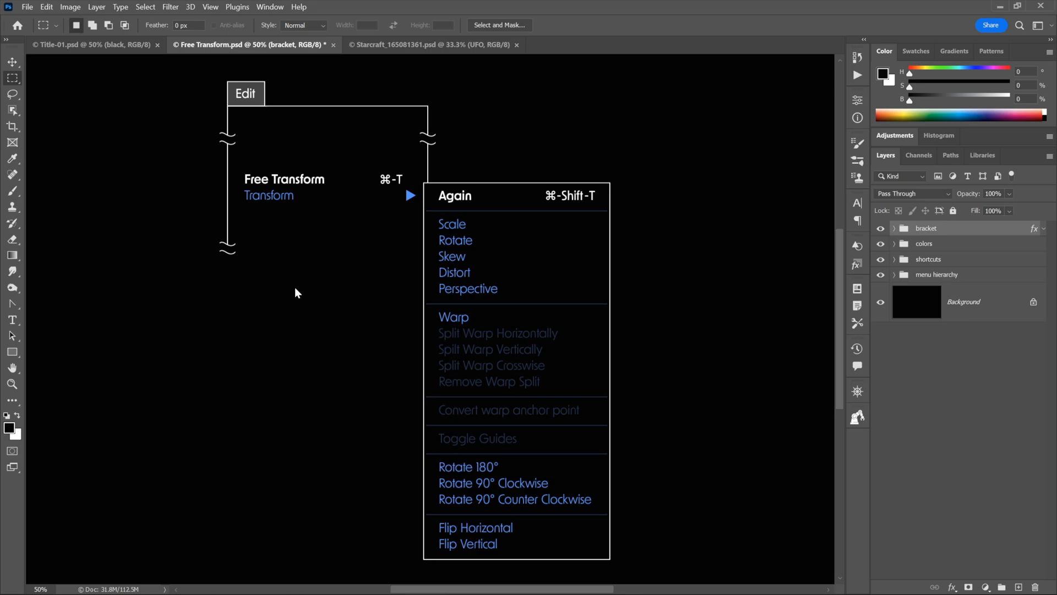
{"action": "key", "text": "ctrl+alt+Page_Down"}
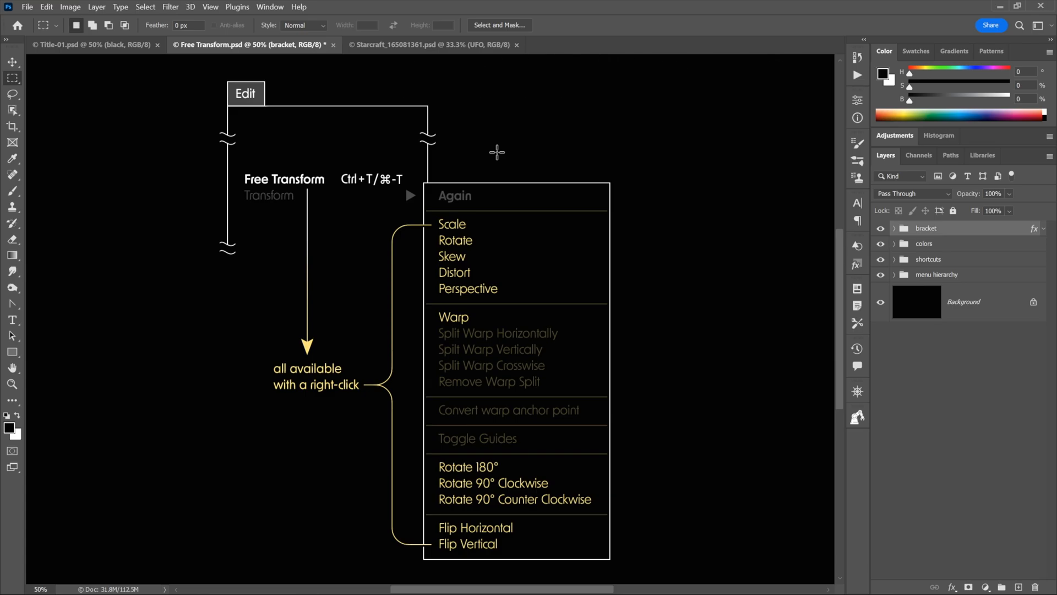
Switch to the Starcraft_165081361.psd document, enter Free Transform on the UFO layer, and accept it without changes
{"action": "key", "text": "ctrl+Tab"}
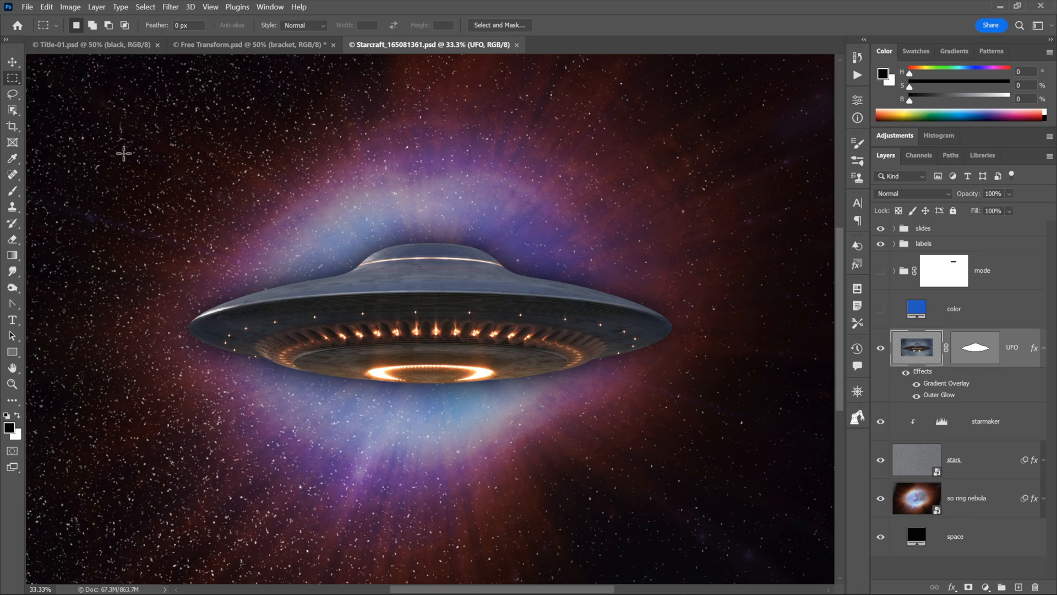
{"action": "key", "text": "ctrl+t"}
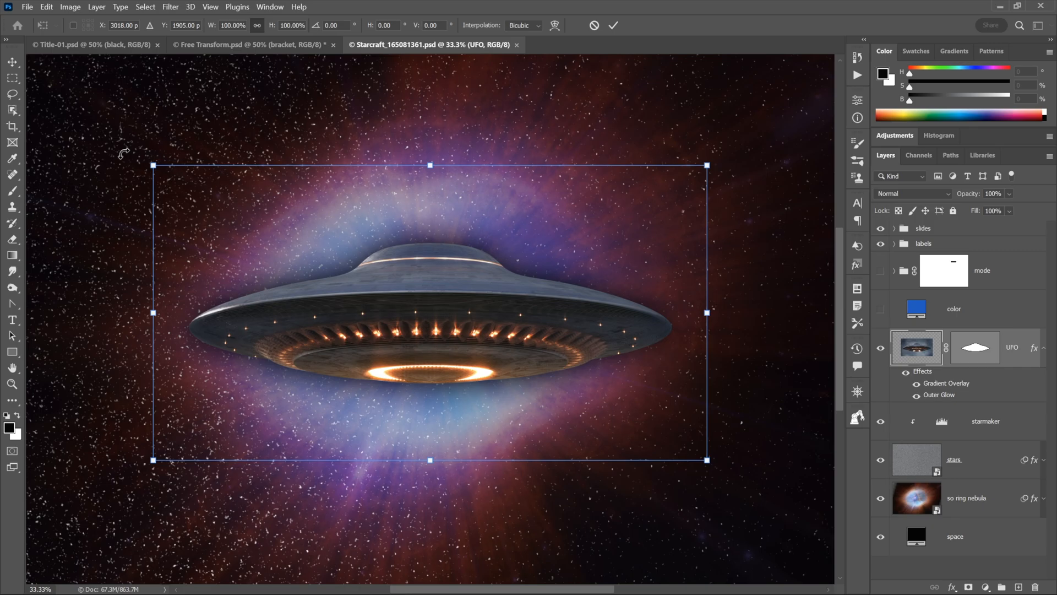
{"action": "key", "text": "Return"}
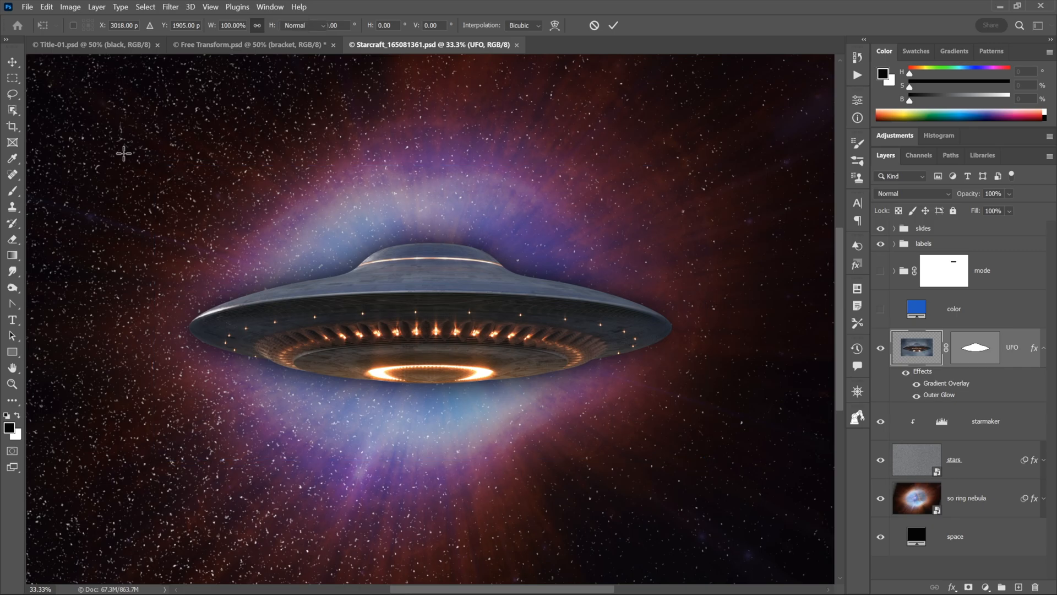
With the Rectangular Marquee tool active, enter Free Transform on the UFO layer and exit without altering it
{"action": "key", "text": "m"}
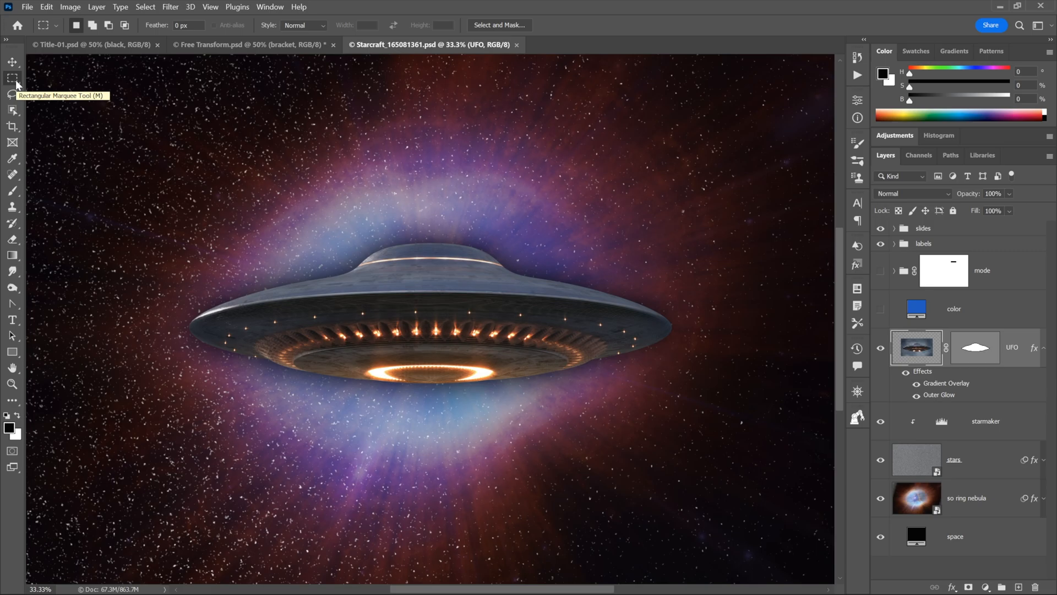
{"action": "right_click", "coordinate": [461, 167]}
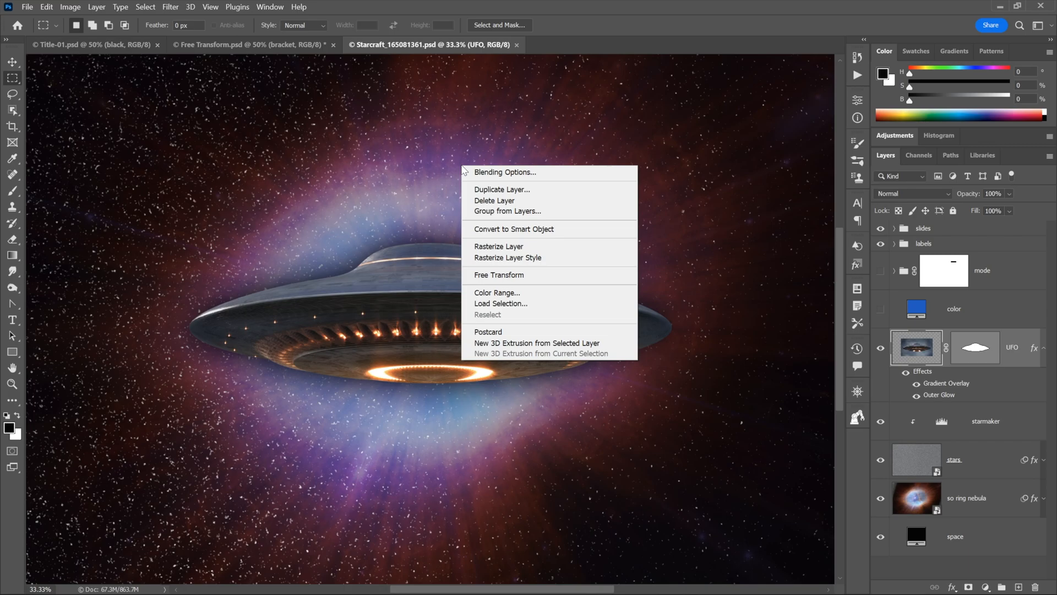
{"action": "left_click", "coordinate": [558, 277]}
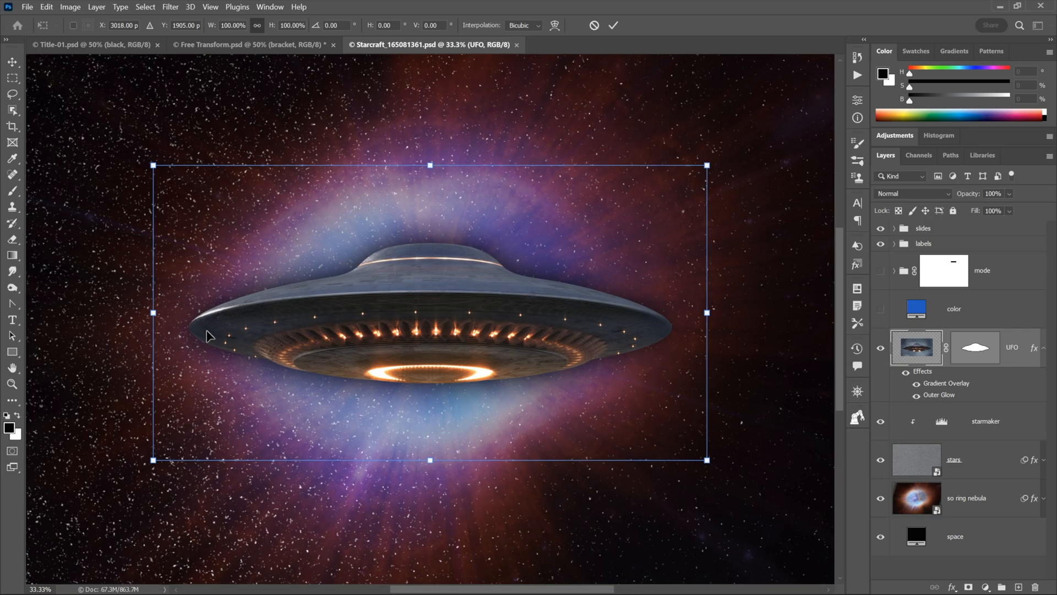
{"action": "key", "text": "Return"}
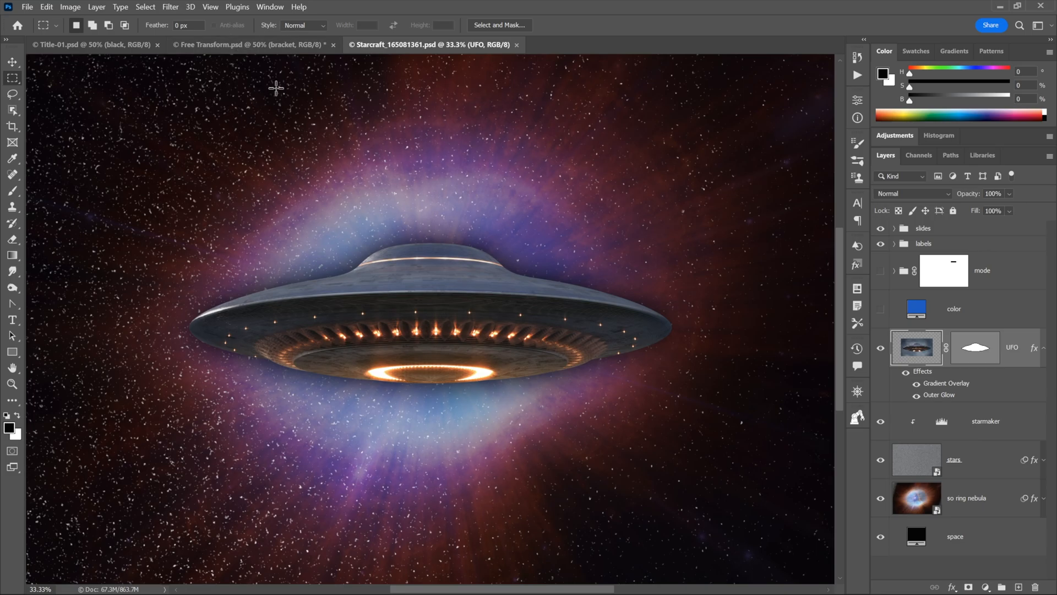
Enter Free Transform on the UFO layer and choose Bicubic interpolation
{"action": "key", "text": "ctrl+t"}
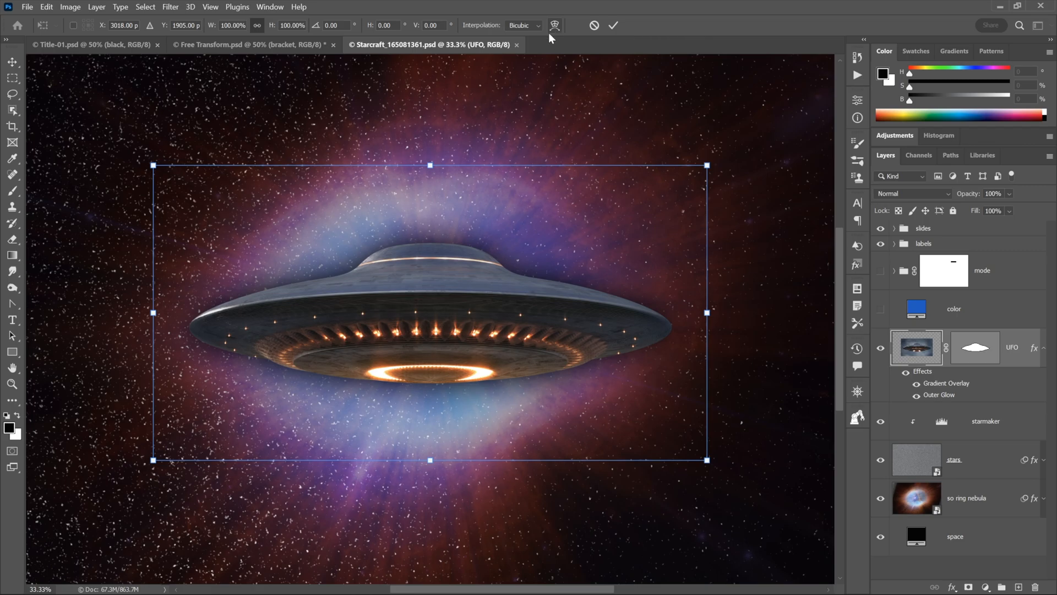
{"action": "left_click", "coordinate": [526, 26]}
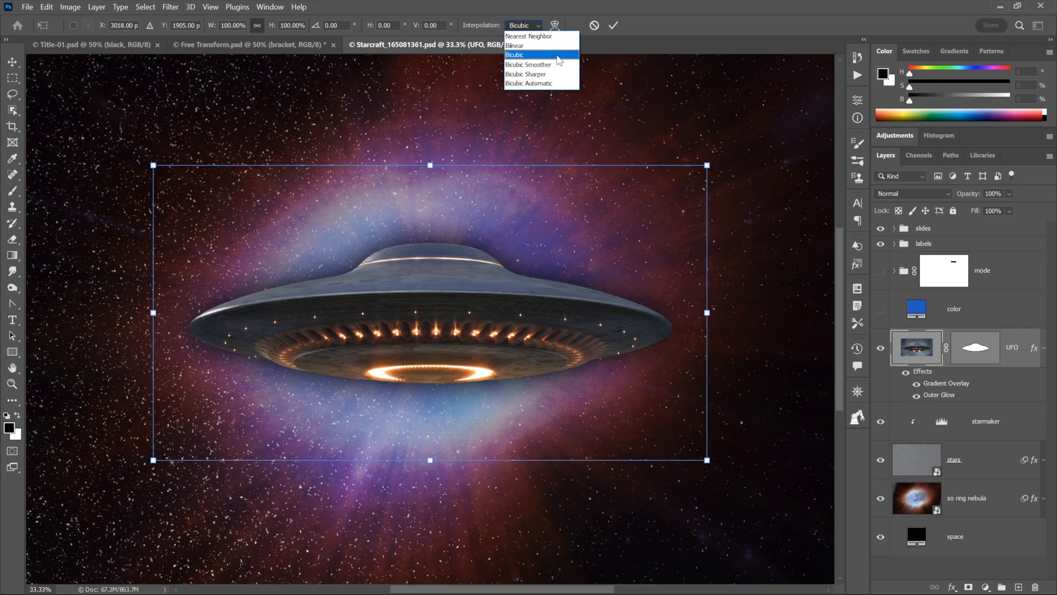
{"action": "left_click", "coordinate": [559, 55]}
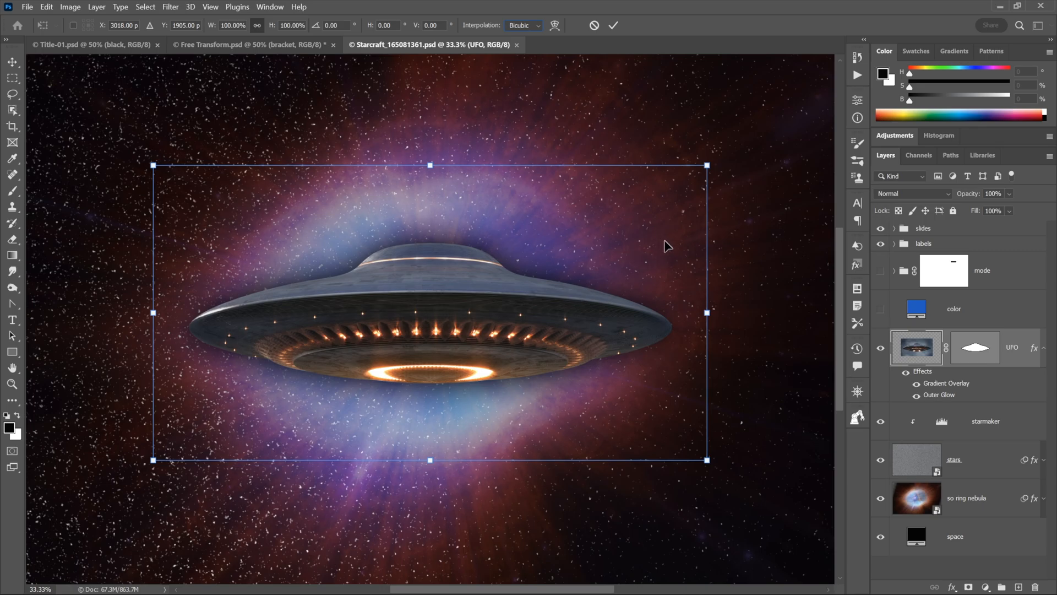
Flip the UFO horizontally and vertically within the active transformation
{"action": "right_click", "coordinate": [515, 238]}
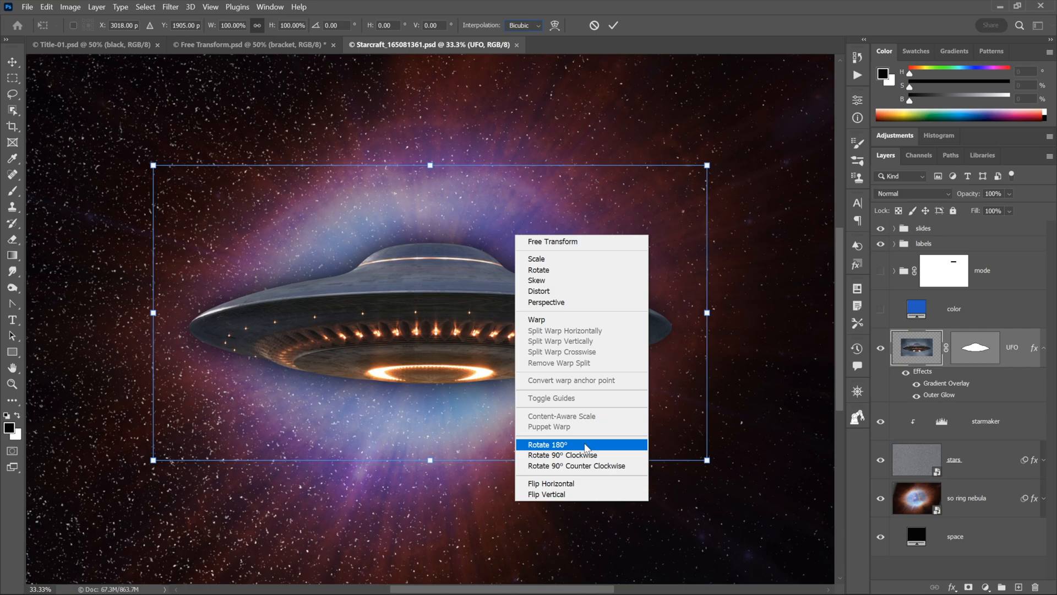
{"action": "left_click", "coordinate": [587, 489]}
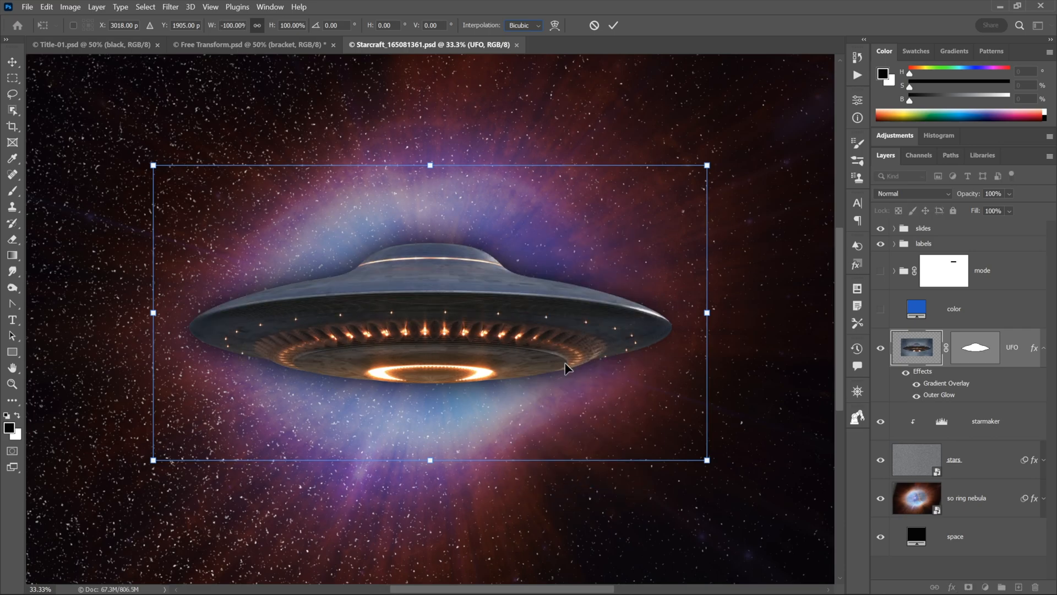
{"action": "right_click", "coordinate": [522, 285]}
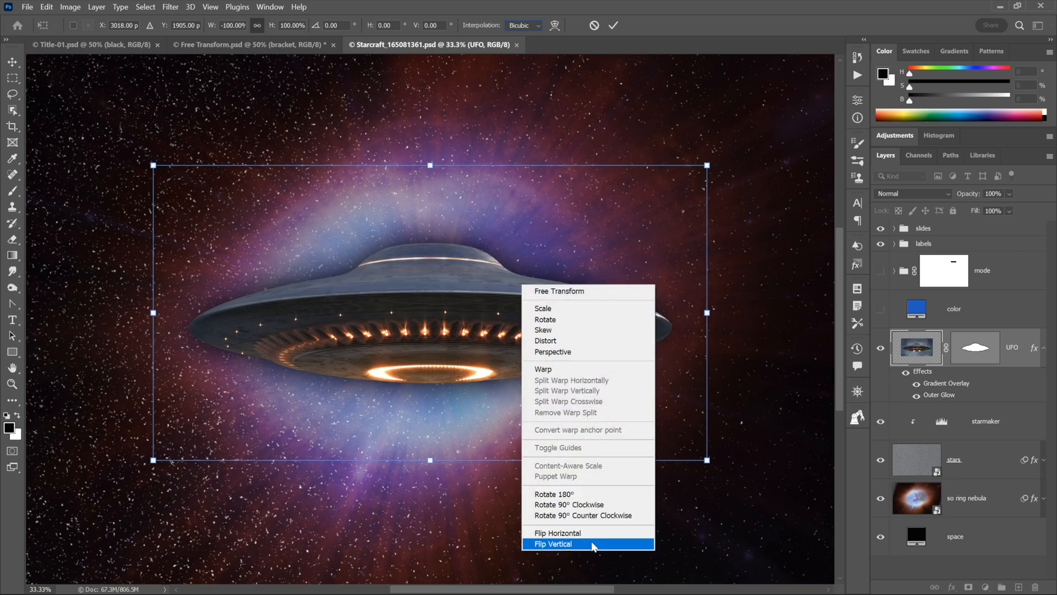
{"action": "left_click", "coordinate": [554, 544]}
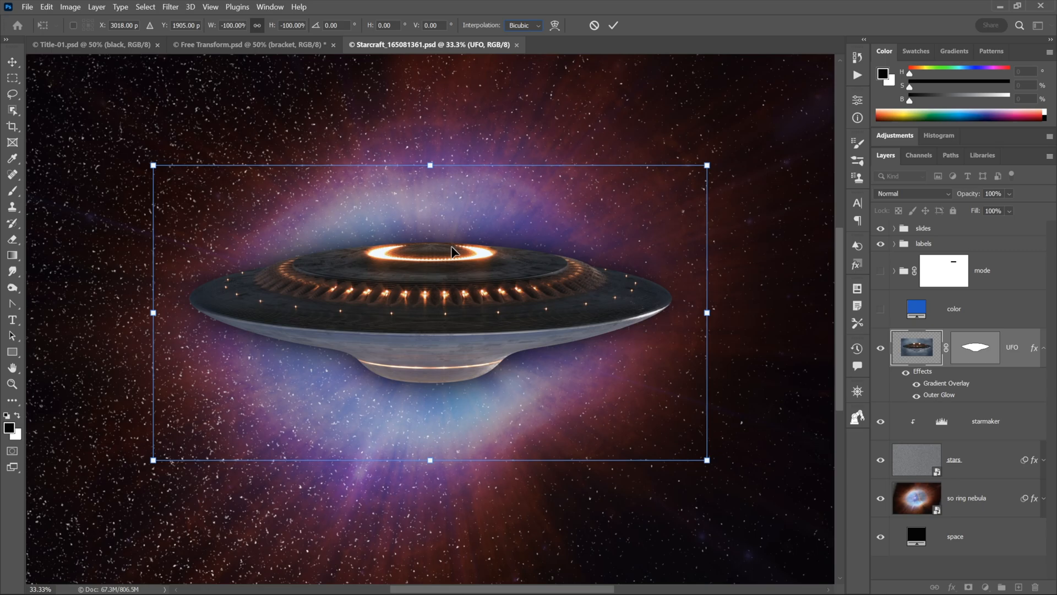
Warp the flipped UFO with the Arc preset and set its bend to -50%
{"action": "right_click", "coordinate": [501, 222]}
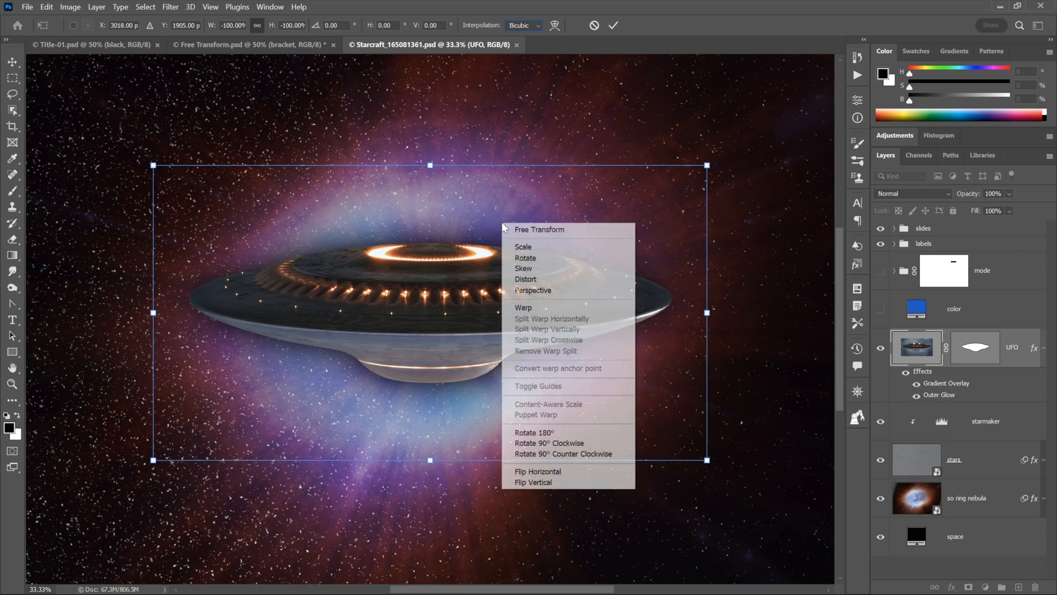
{"action": "left_click", "coordinate": [554, 309]}
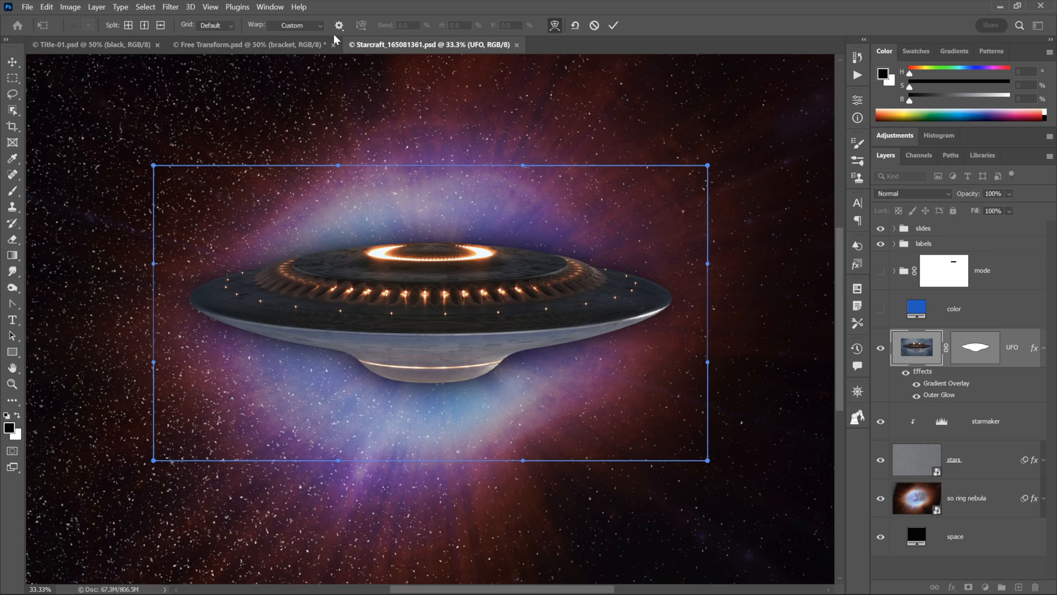
{"action": "left_click", "coordinate": [321, 26]}
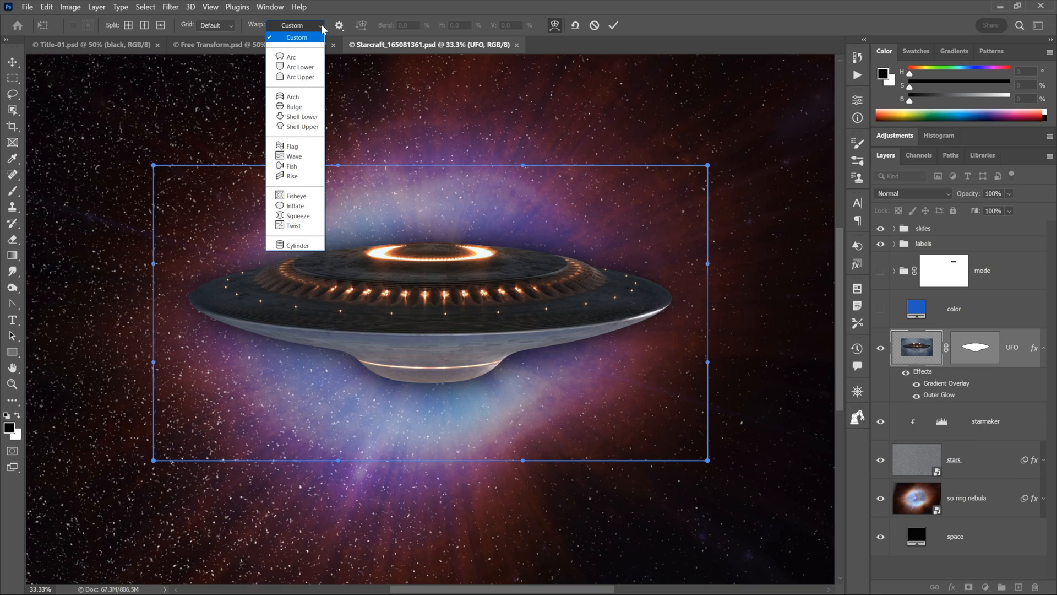
{"action": "left_click", "coordinate": [315, 57]}
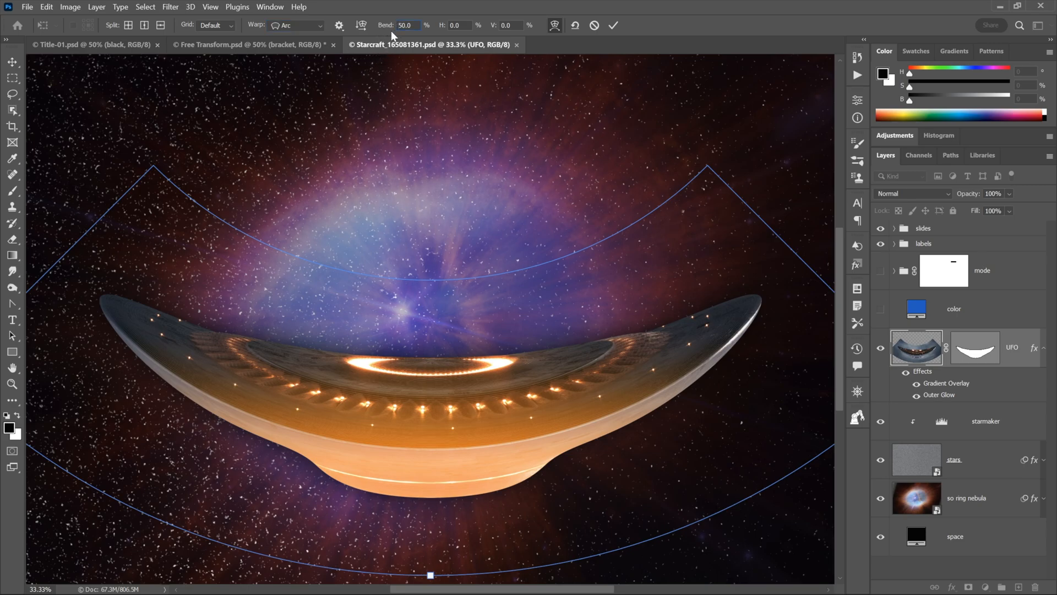
{"action": "type", "text": "-"}
{"action": "key", "text": "Return"}
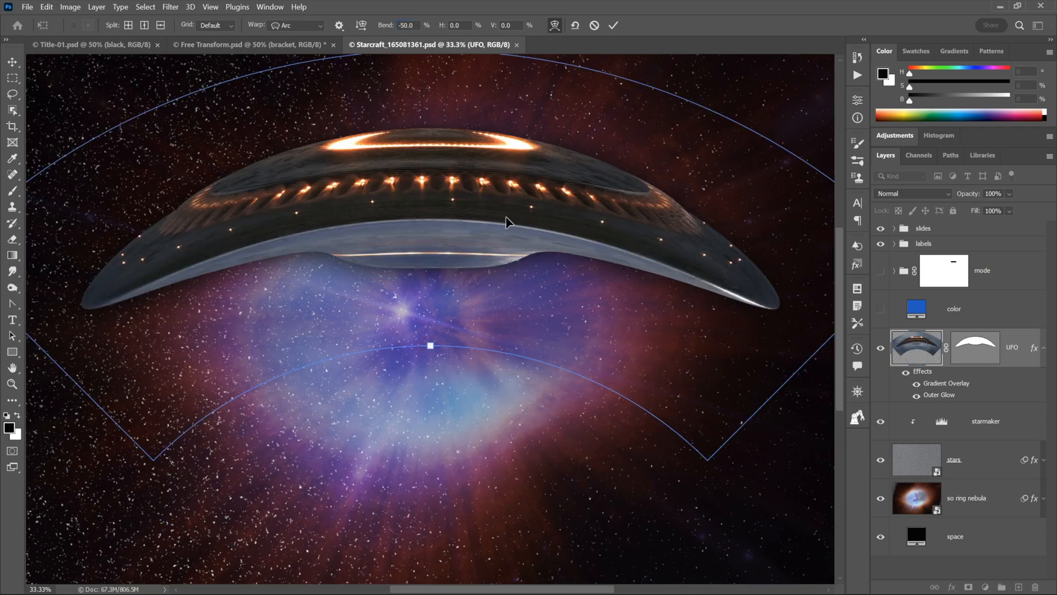
Flip the warped UFO vertically and undo the transformations one by one back to the original UFO
{"action": "right_click", "coordinate": [493, 202]}
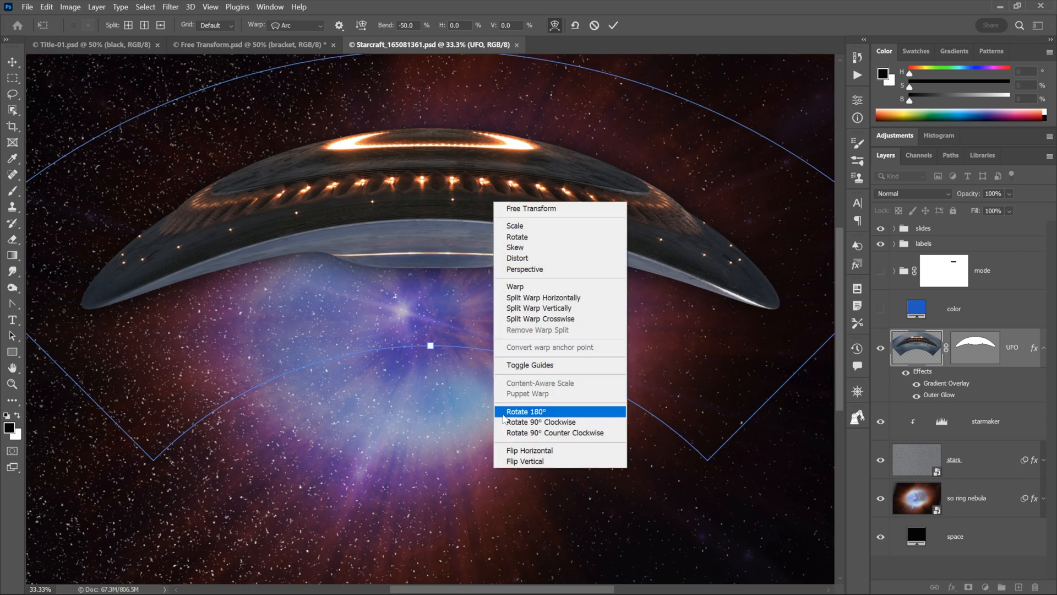
{"action": "left_click", "coordinate": [556, 461]}
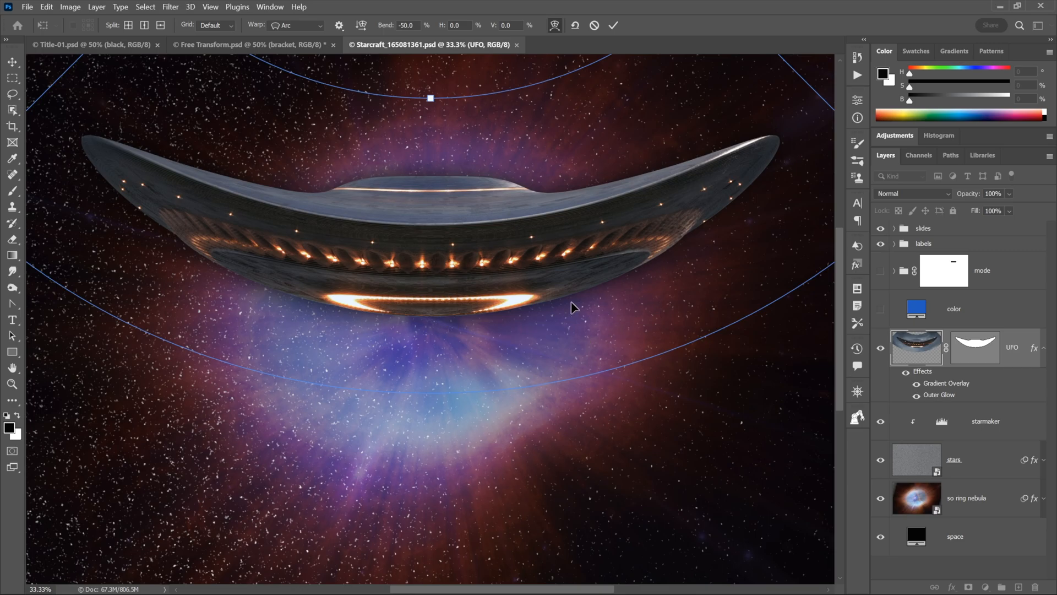
{"action": "key", "text": "ctrl+shift+alt+v"}
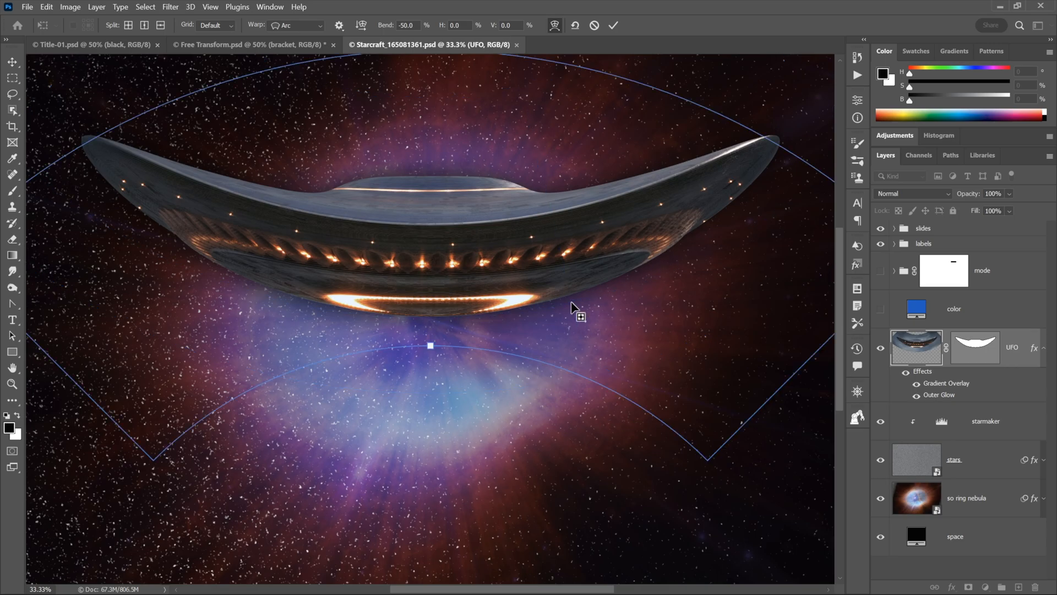
{"action": "key", "text": "ctrl+alt+z"}
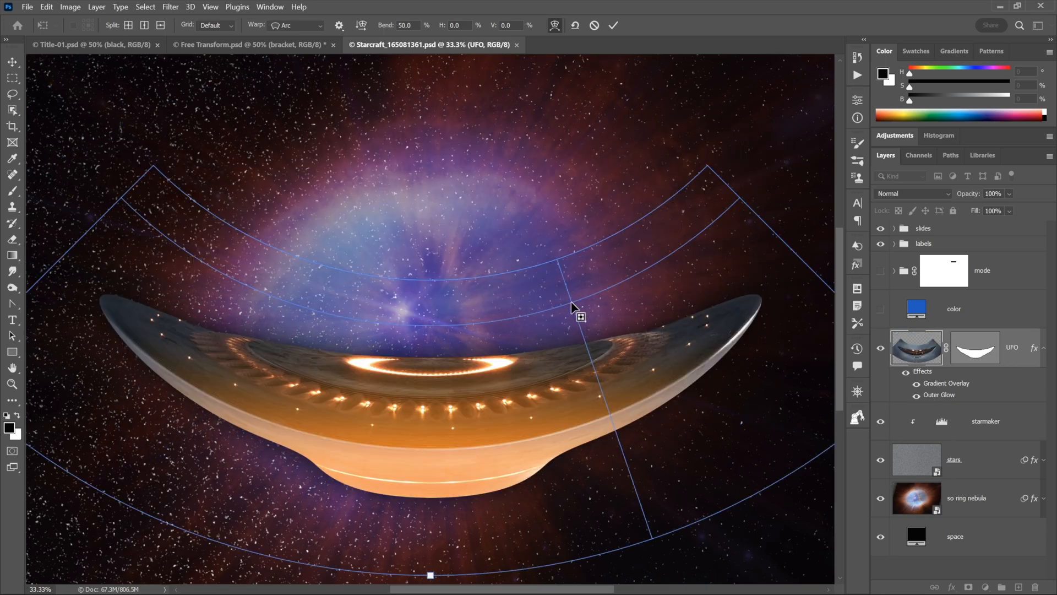
{"action": "key", "text": "ctrl+alt+z"}
{"action": "key", "text": "ctrl+alt+z"}
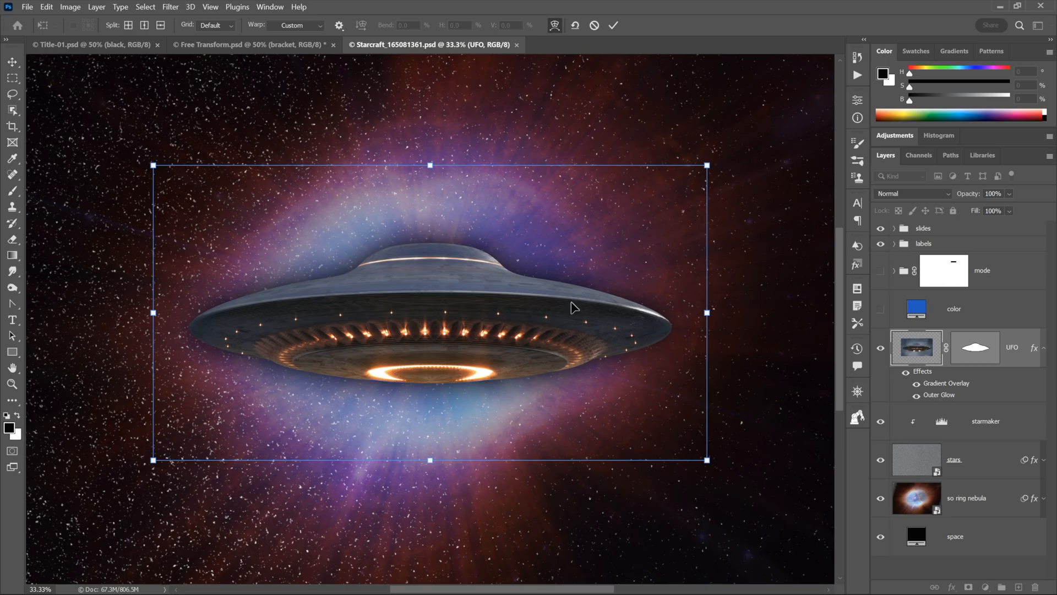
{"action": "key", "text": "ctrl+alt+z"}
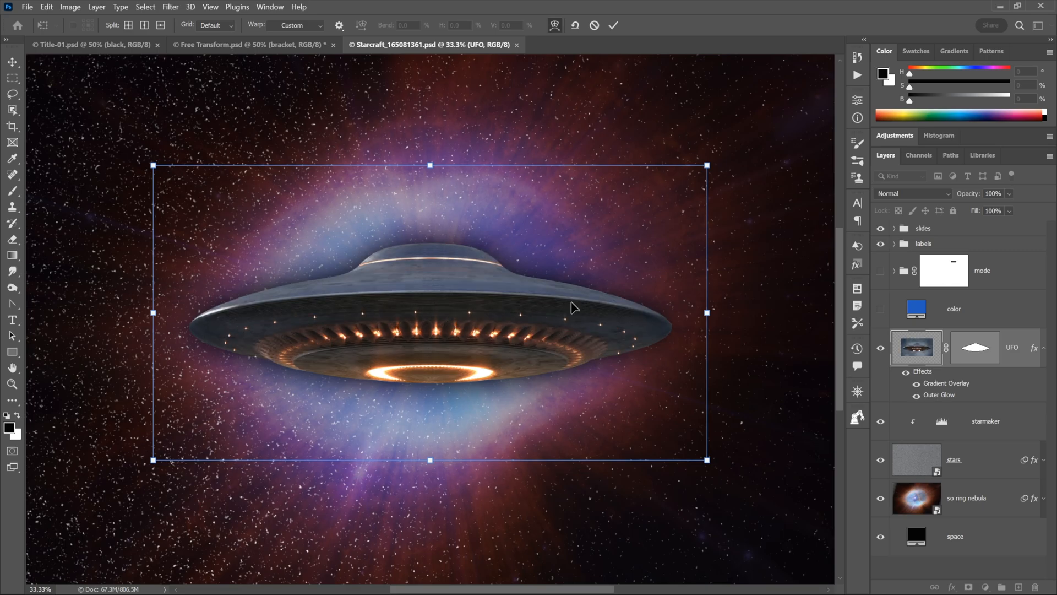
Redo the UFO's horizontal and vertical flips and its Arc warp with the -50% bend
{"action": "key", "text": "ctrl+shift+z"}
{"action": "key", "text": "ctrl+shift+z"}
{"action": "key", "text": "ctrl+shift+z"}
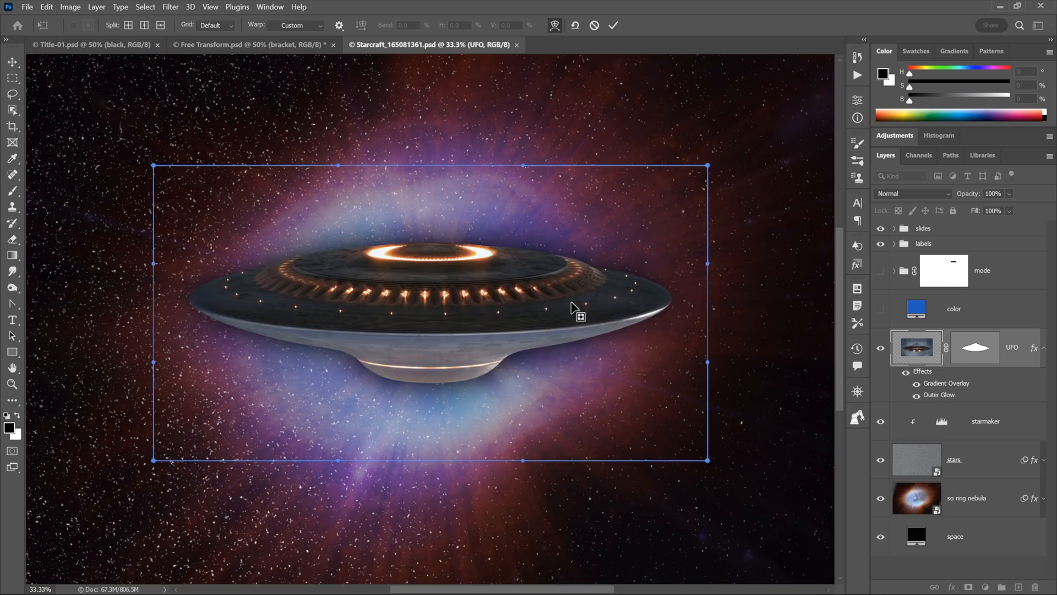
{"action": "key", "text": "ctrl+shift+z"}
{"action": "key", "text": "ctrl+shift+z"}
{"action": "key", "text": "ctrl+shift+z"}
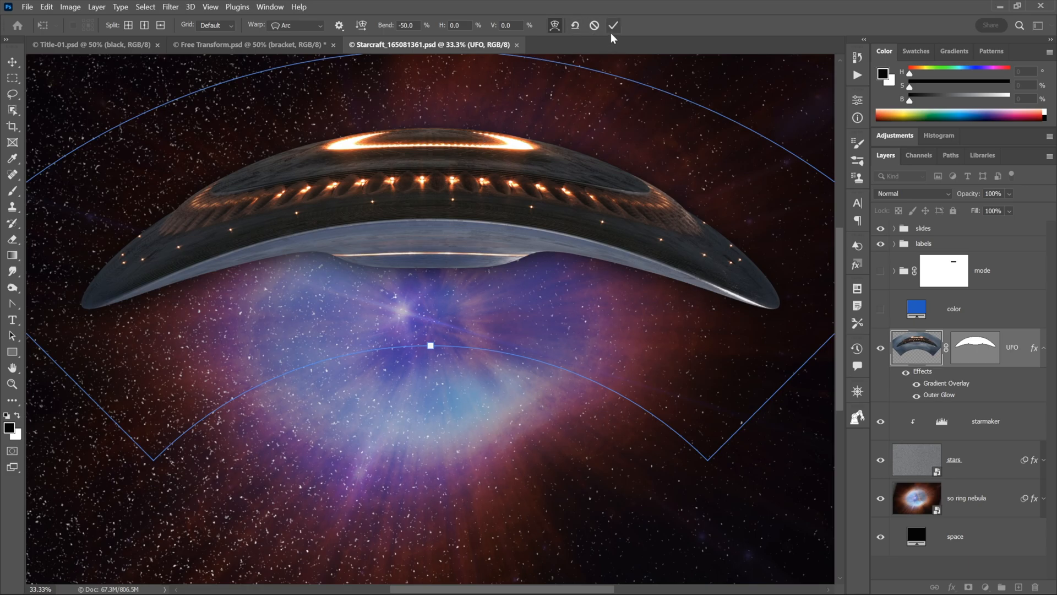
Reset the UFO's warp, apply the Arc preset with a 50% bend, and commit the transformation
{"action": "left_click", "coordinate": [576, 28]}
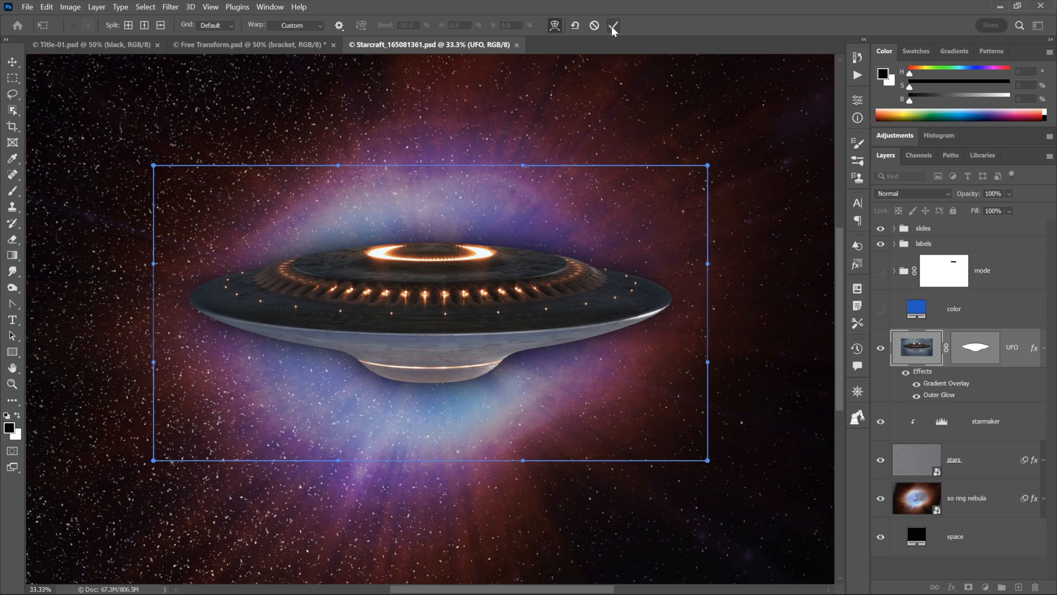
{"action": "left_click", "coordinate": [310, 27]}
{"action": "left_click", "coordinate": [306, 58]}
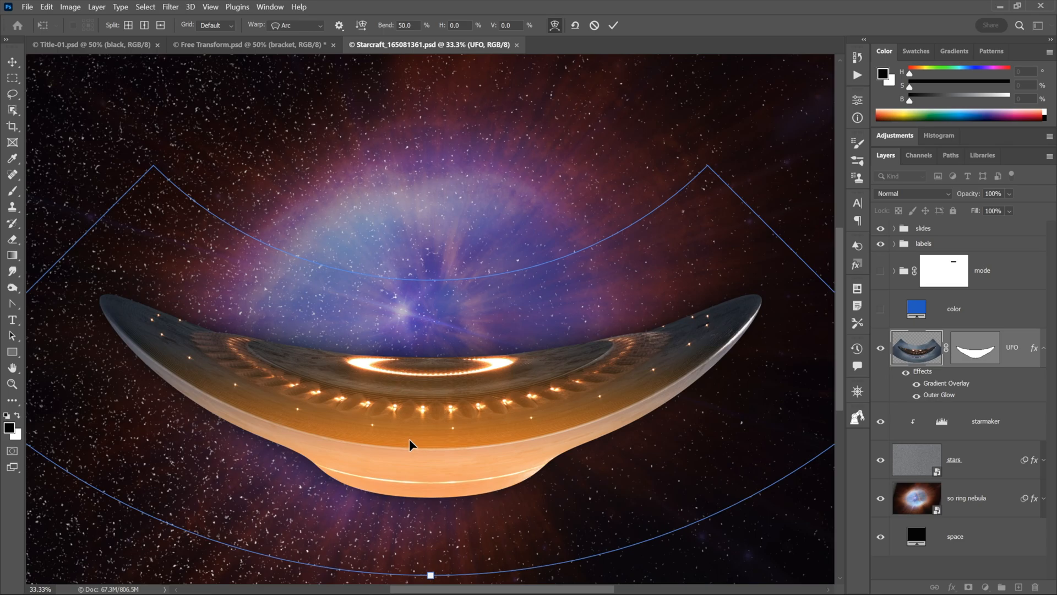
{"action": "key", "text": "Return"}
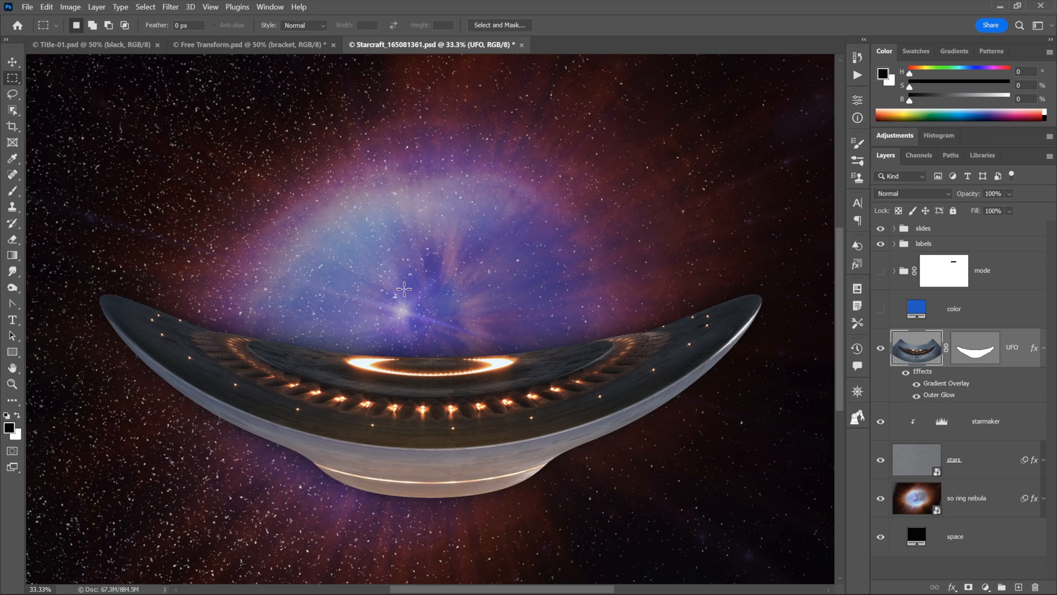
Undo the UFO's committed flip and warp, and enter and leave Free Transform without transforming the layer
{"action": "key", "text": "ctrl+z"}
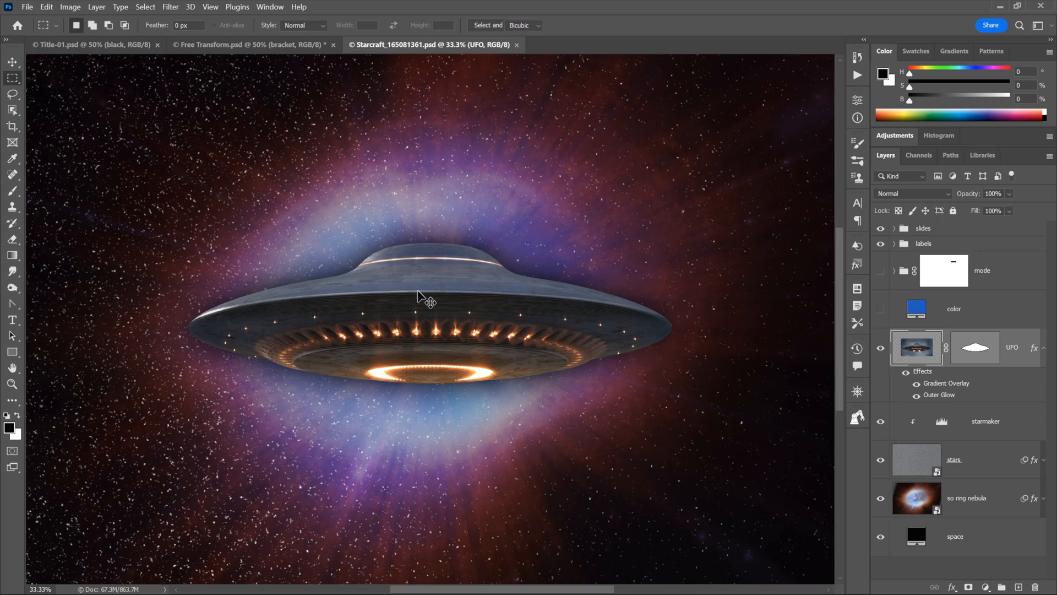
{"action": "key", "text": "ctrl+t"}
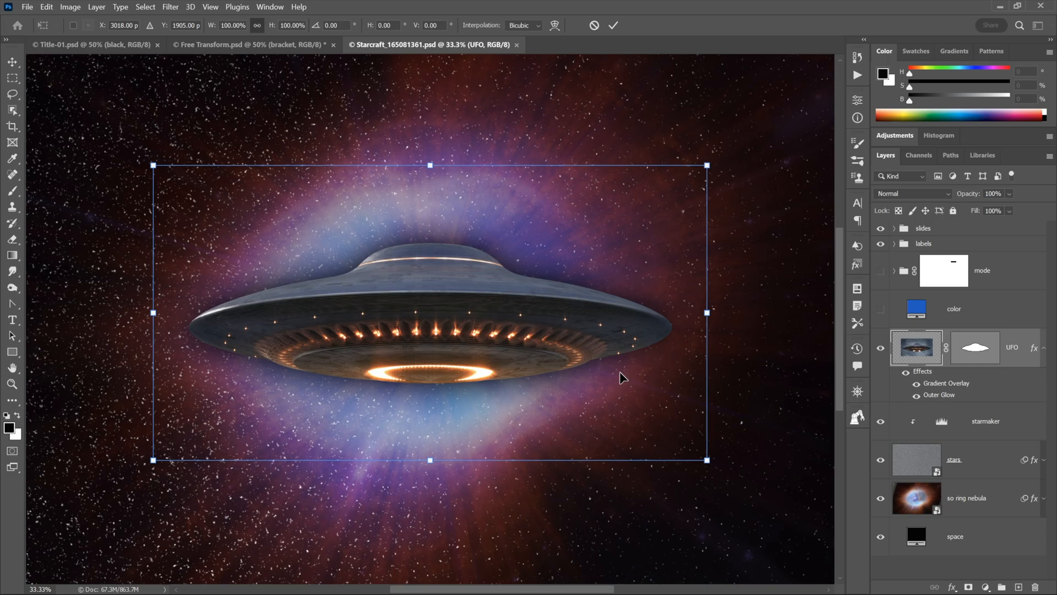
{"action": "key", "text": "Return"}
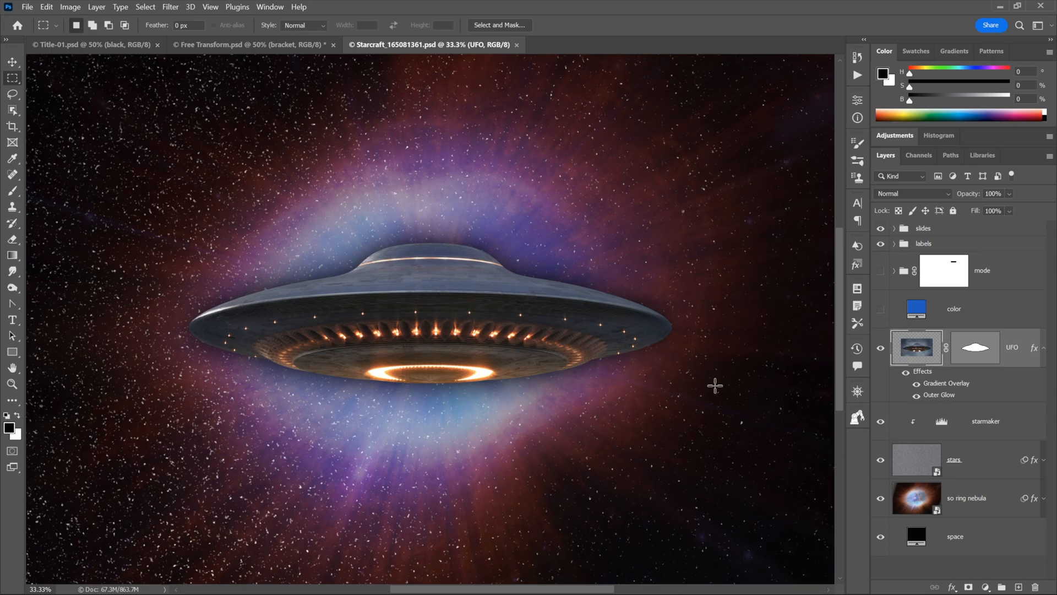
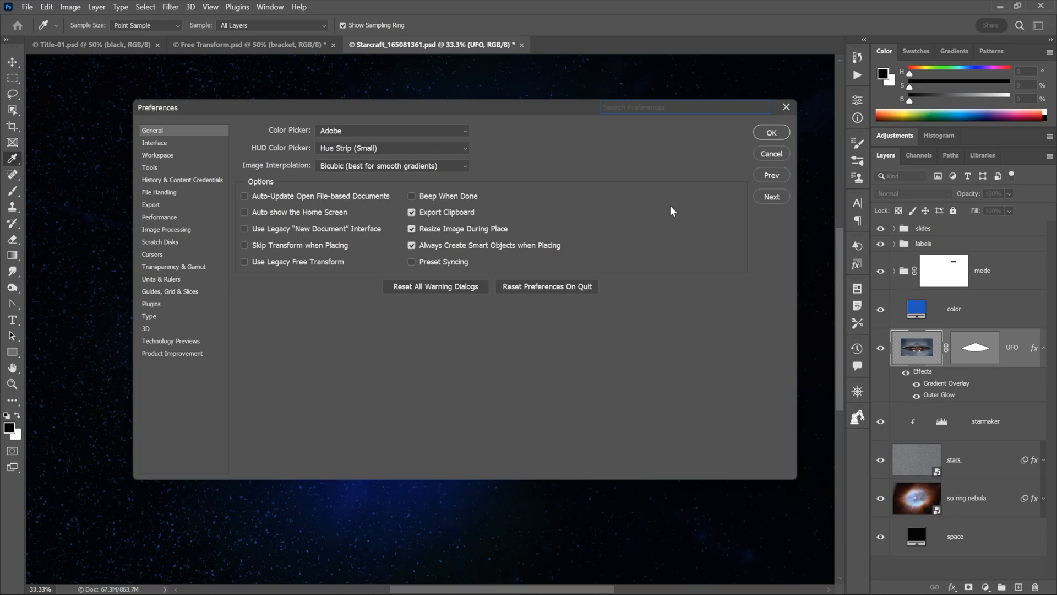
Search the preferences for "propor" and "scal", and close them without changing any setting
{"action": "type", "text": "pro"}
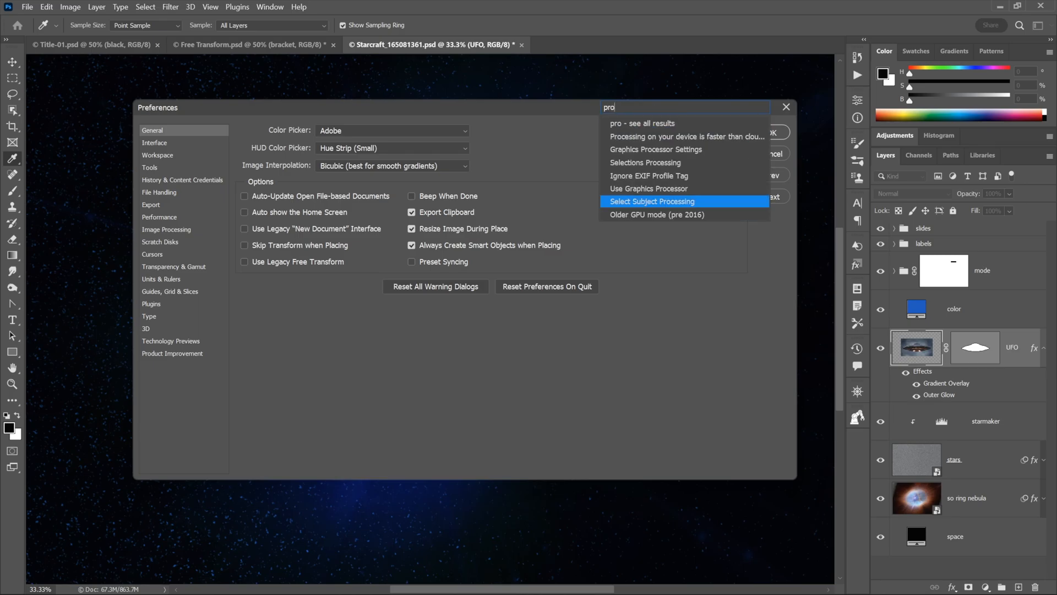
{"action": "type", "text": "por"}
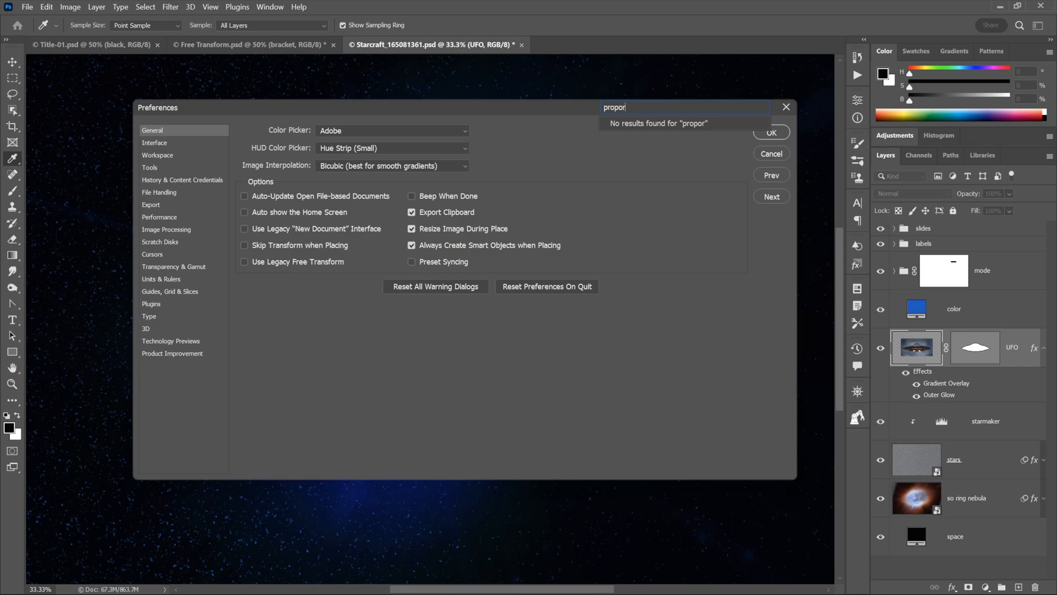
{"action": "key", "text": "BackSpace"}
{"action": "key", "text": "BackSpace"}
{"action": "key", "text": "BackSpace"}
{"action": "key", "text": "BackSpace"}
{"action": "key", "text": "BackSpace"}
{"action": "key", "text": "BackSpace"}
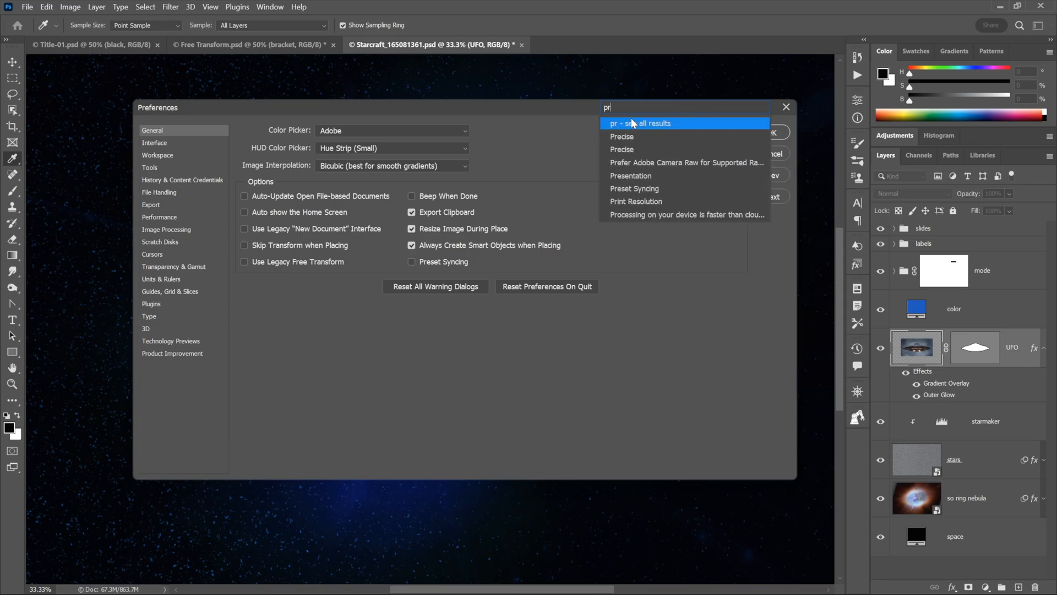
{"action": "type", "text": "scal"}
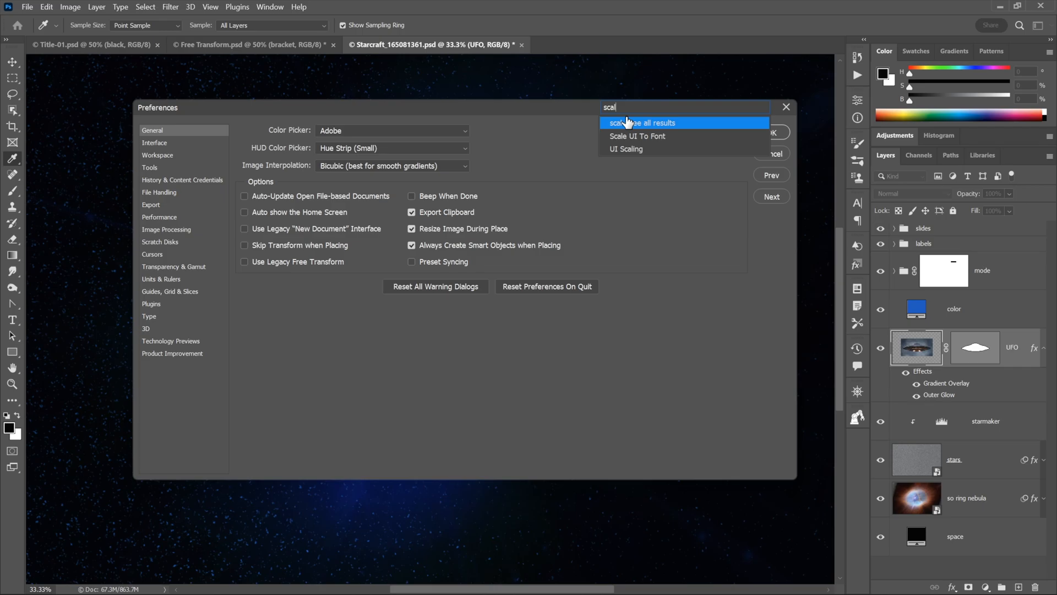
{"action": "key", "text": "BackSpace"}
{"action": "key", "text": "BackSpace"}
{"action": "key", "text": "BackSpace"}
{"action": "key", "text": "BackSpace"}
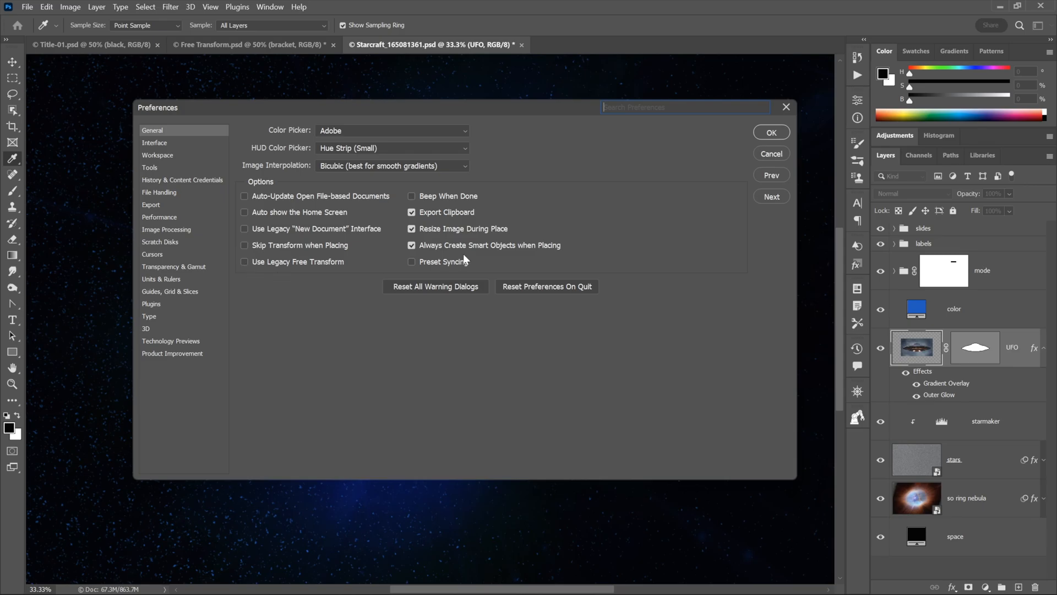
{"action": "left_click", "coordinate": [772, 155]}
Show the UFO without the blue slide overlay and scale it proportionally with Free Transform to about 98%
{"action": "key", "text": "m"}
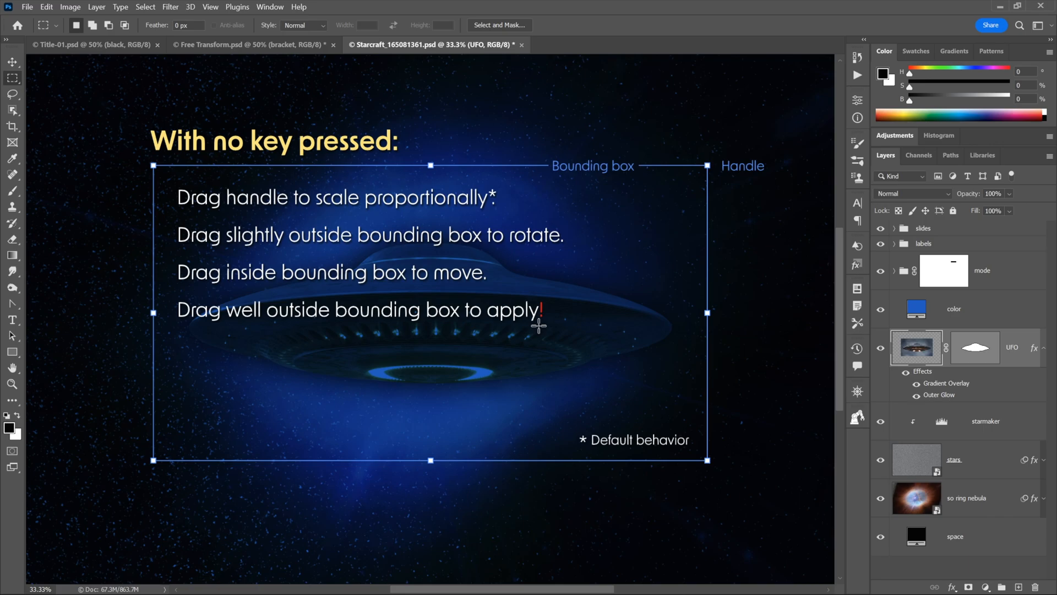
{"action": "key", "text": "ctrl+z"}
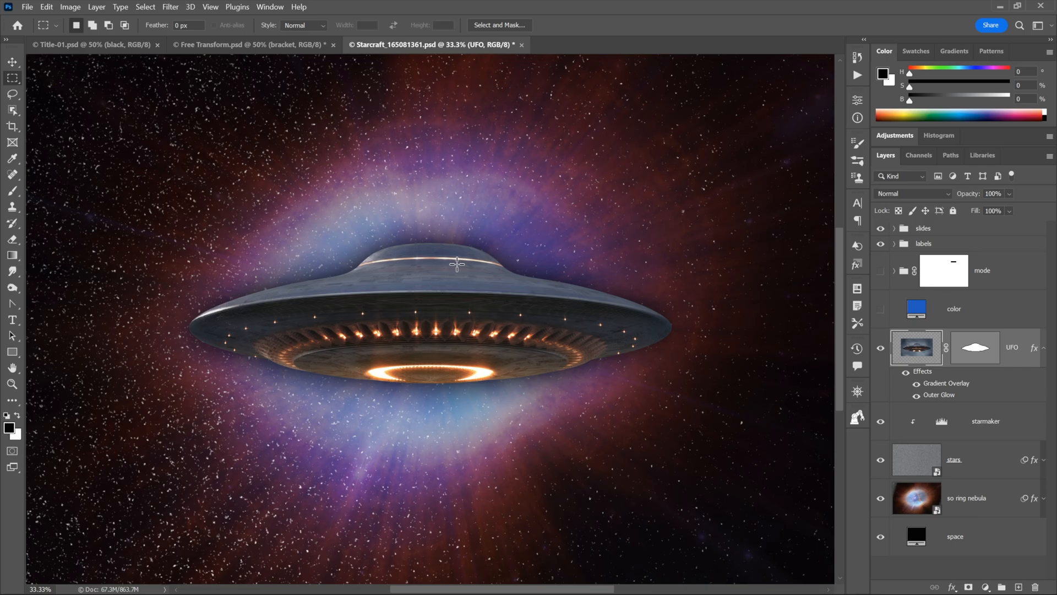
{"action": "key", "text": "ctrl+t"}
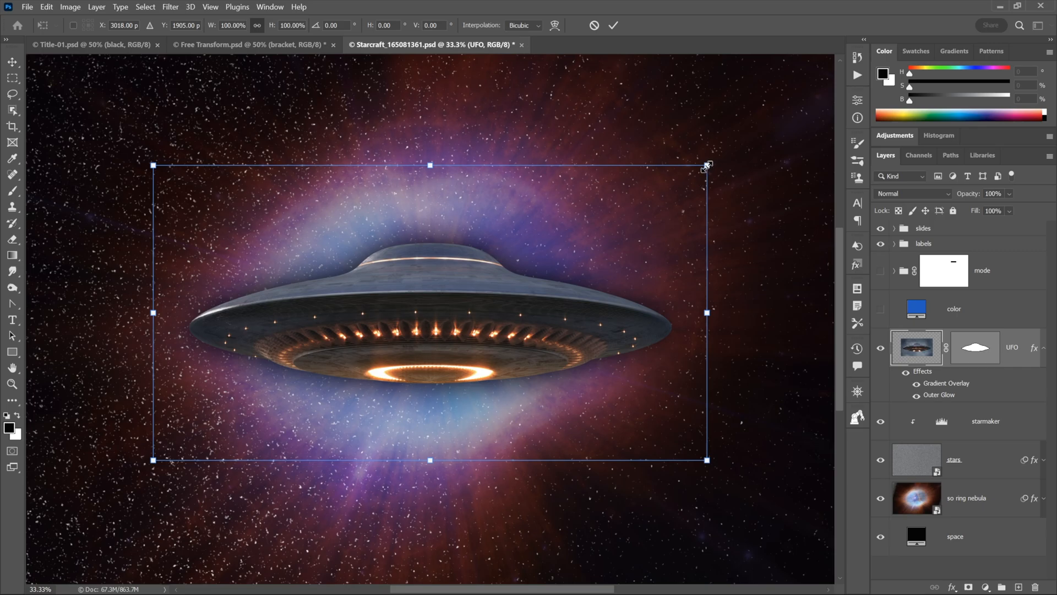
{"action": "left_click_drag", "start_coordinate": [705, 166], "coordinate": [605, 221]}
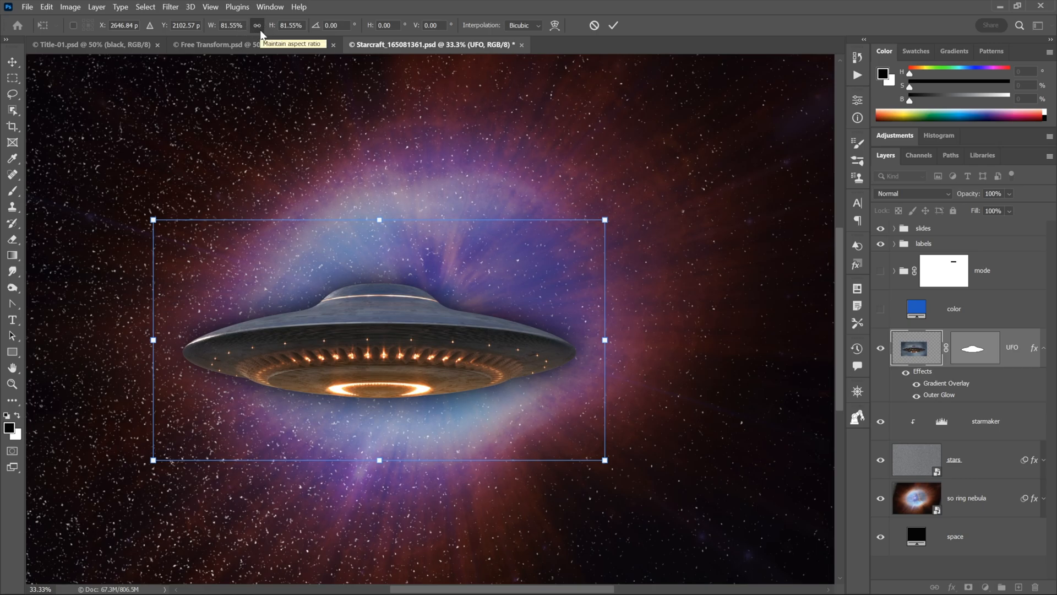
{"action": "left_click_drag", "start_coordinate": [605, 339], "coordinate": [640, 340]}
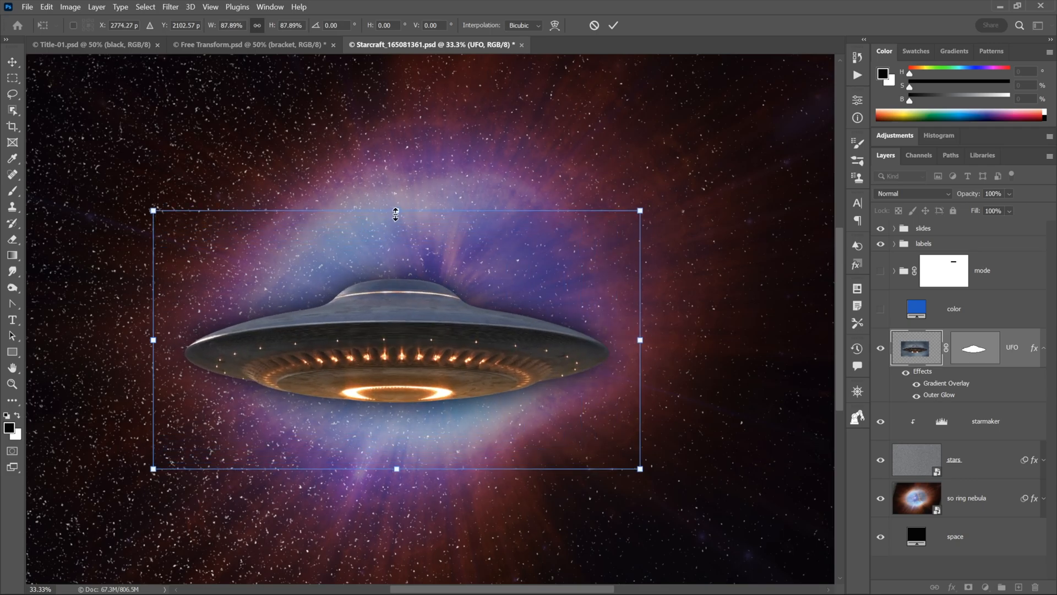
{"action": "left_click_drag", "start_coordinate": [397, 211], "coordinate": [385, 149]}
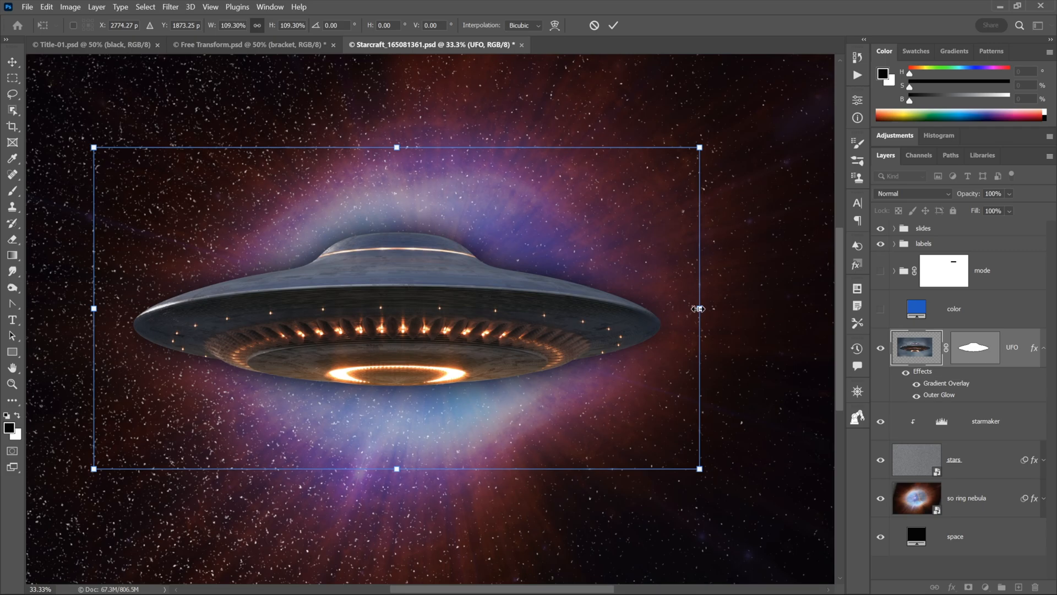
{"action": "left_click_drag", "start_coordinate": [700, 308], "coordinate": [638, 309]}
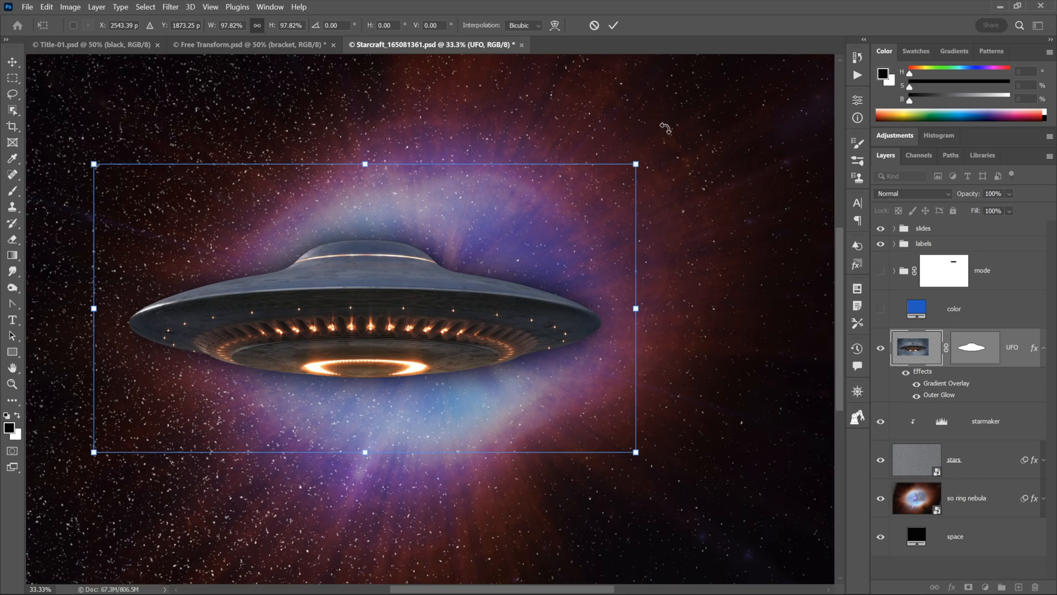
Rotate the UFO clockwise by about 17° and move it to about X 2942 px, Y 1950 px
{"action": "left_click_drag", "start_coordinate": [666, 129], "coordinate": [679, 231]}
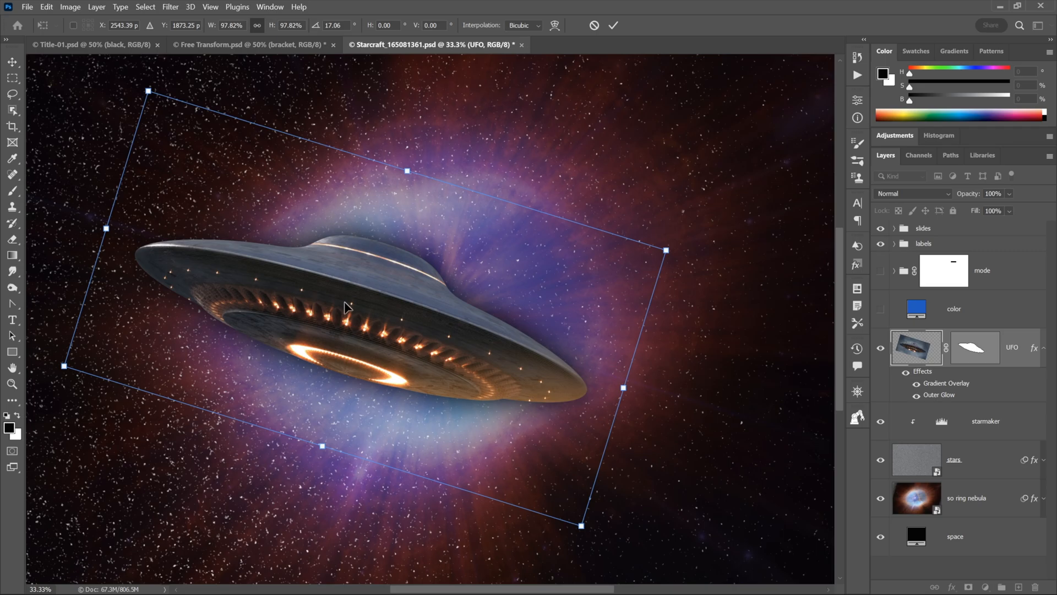
{"action": "left_click_drag", "start_coordinate": [345, 307], "coordinate": [401, 318]}
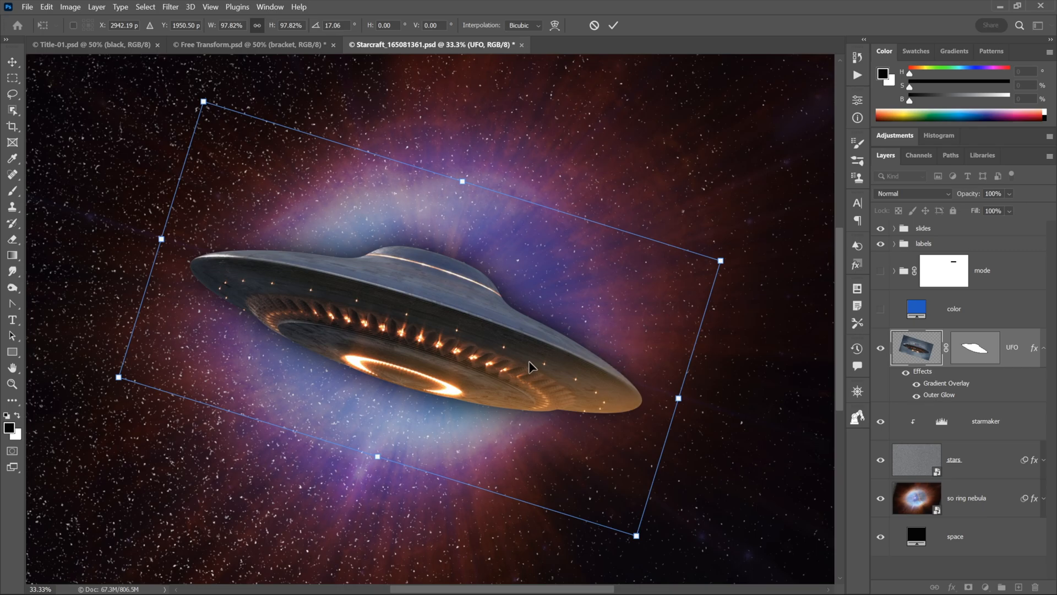
Nudge the rotated UFO 9 px to the right and add 200 px to its horizontal position
{"action": "key", "text": "Right"}
{"action": "key", "text": "Right"}
{"action": "key", "text": "Right"}
{"action": "key", "text": "Right"}
{"action": "key", "text": "Right"}
{"action": "key", "text": "Right"}
{"action": "key", "text": "Right"}
{"action": "key", "text": "Right"}
{"action": "key", "text": "Right"}
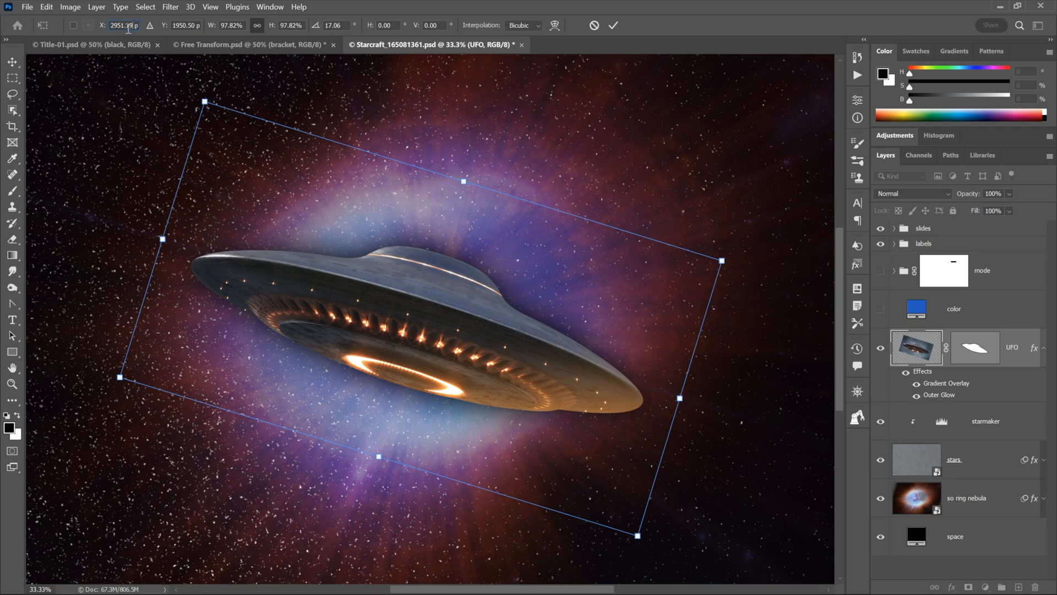
{"action": "type", "text": "+20"}
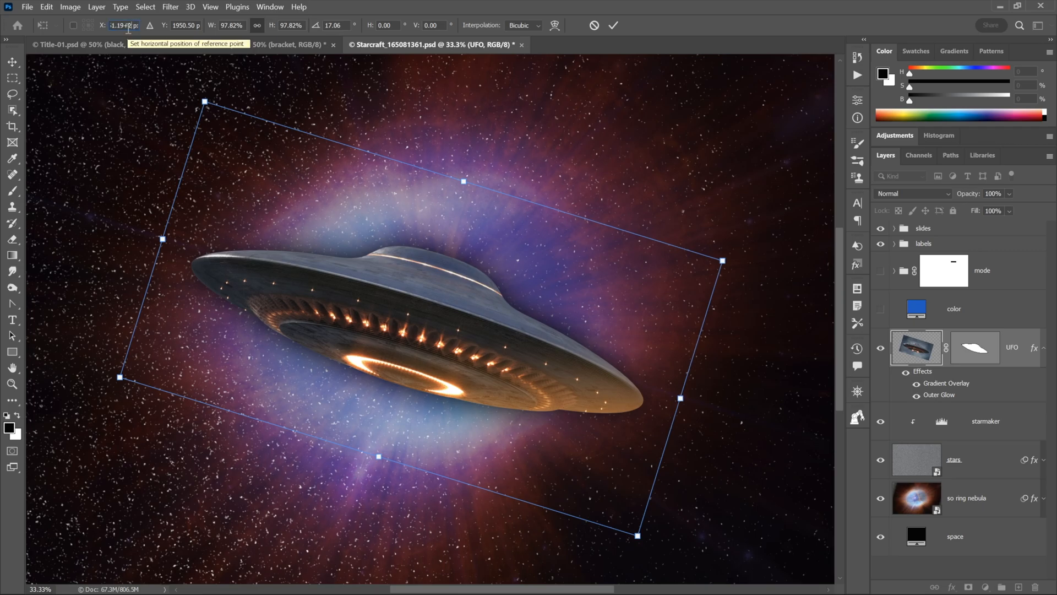
{"action": "type", "text": "0"}
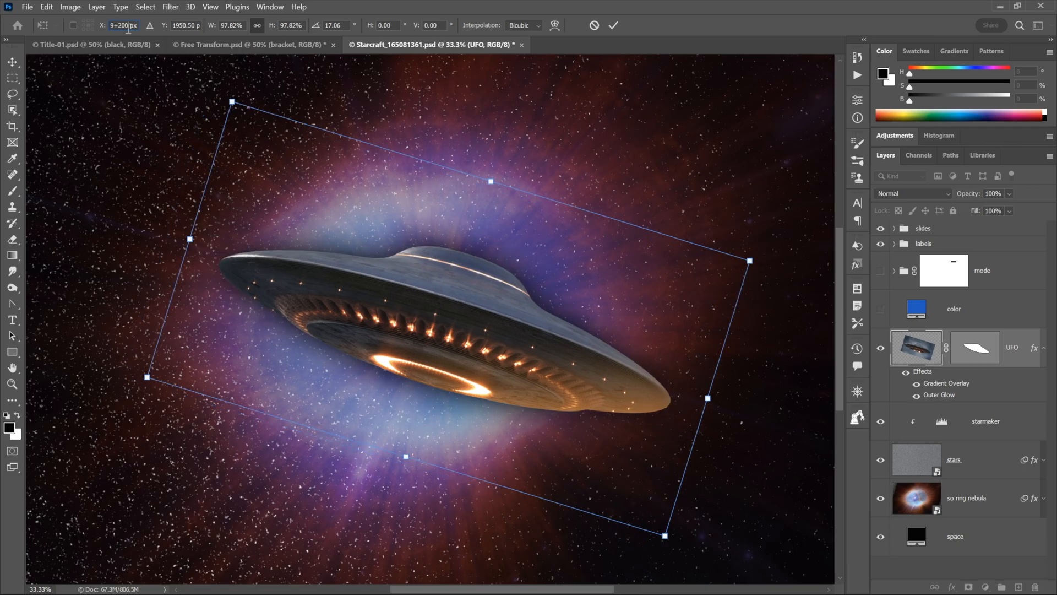
{"action": "key", "text": "Tab"}
Move the rotated UFO to about X 2617 px, Y 2001 px, commit the transformation, and undo it
{"action": "left_click_drag", "start_coordinate": [505, 291], "coordinate": [433, 300]}
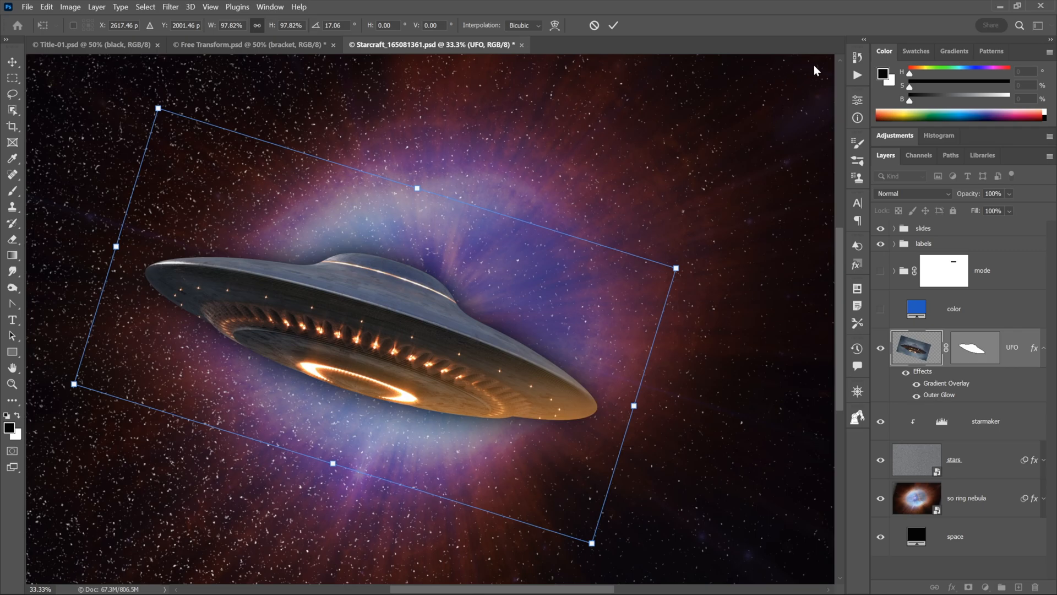
{"action": "key", "text": "Return"}
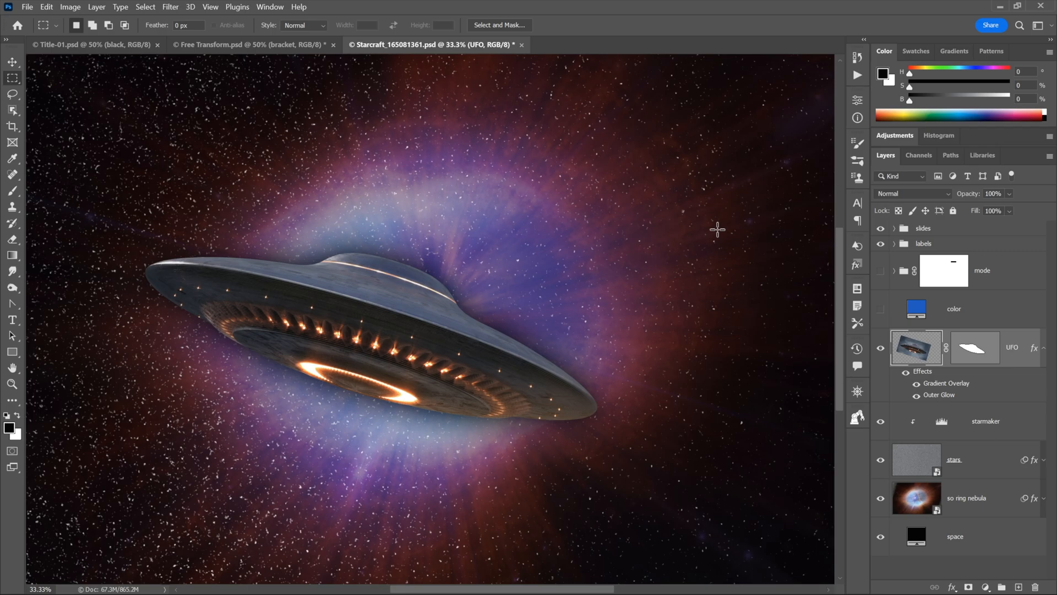
{"action": "key", "text": "ctrl+z"}
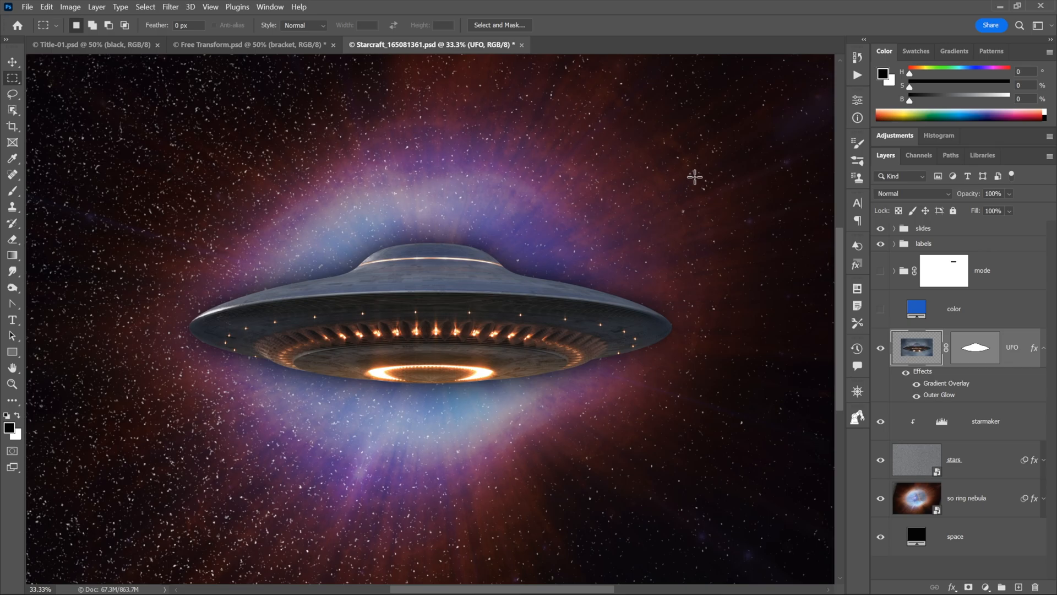
Advance to the "With Shift key pressed" slide and resize the UFO with Free Transform, ending proportionally at about 76%
{"action": "key", "text": "ctrl+alt+Page_Down"}
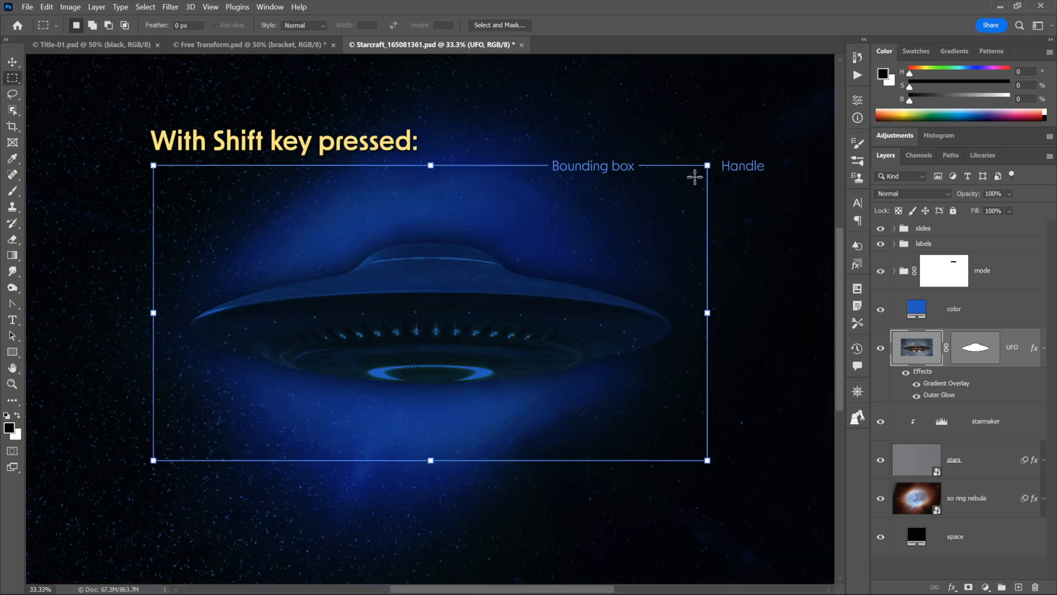
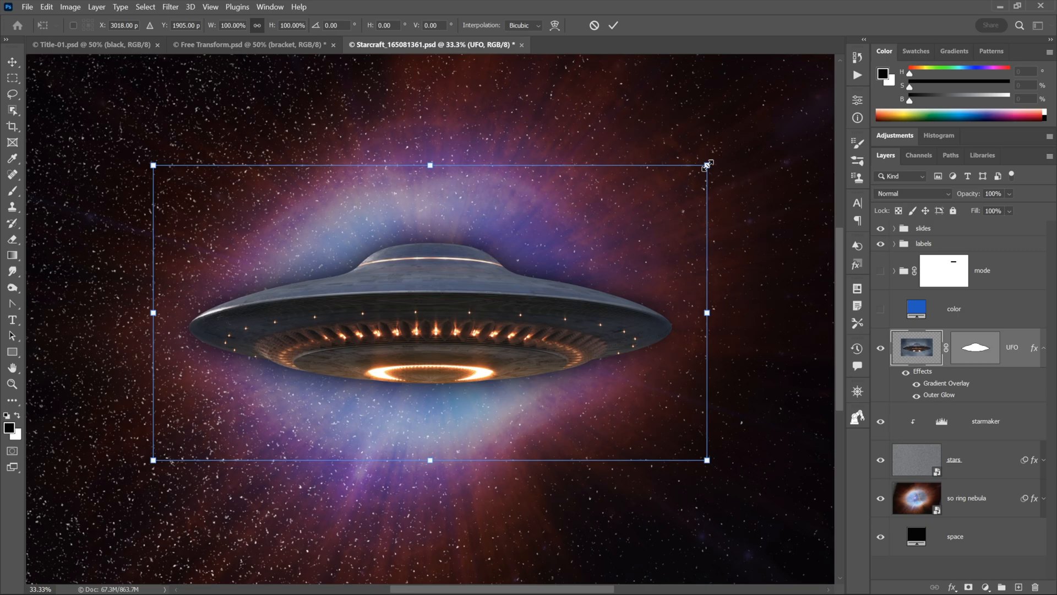
{"action": "left_click_drag", "start_coordinate": [707, 165], "coordinate": [617, 194]}
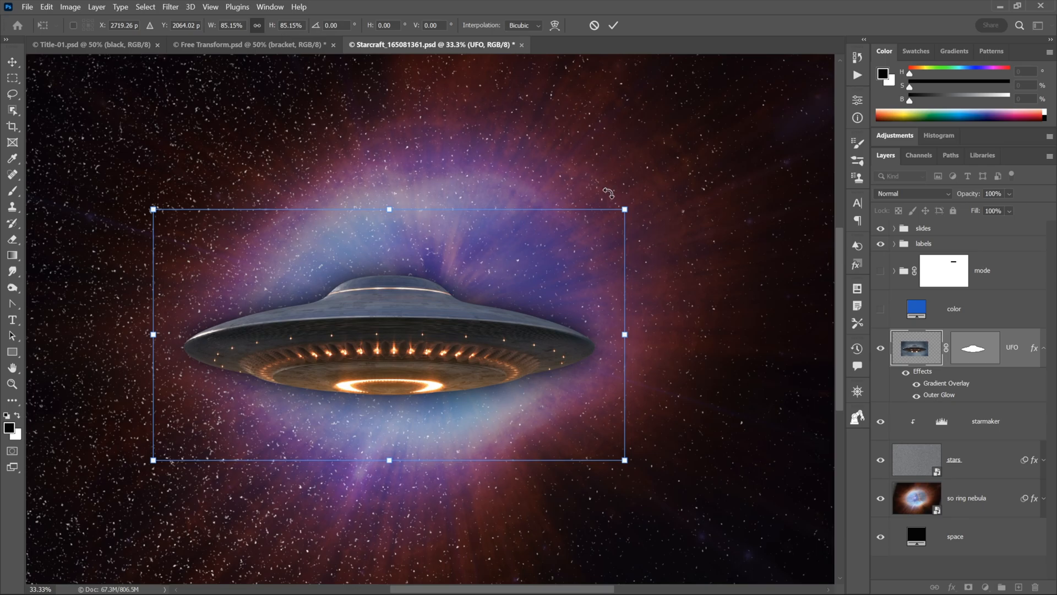
{"action": "left_click_drag", "start_coordinate": [625, 209], "coordinate": [347, 135]}
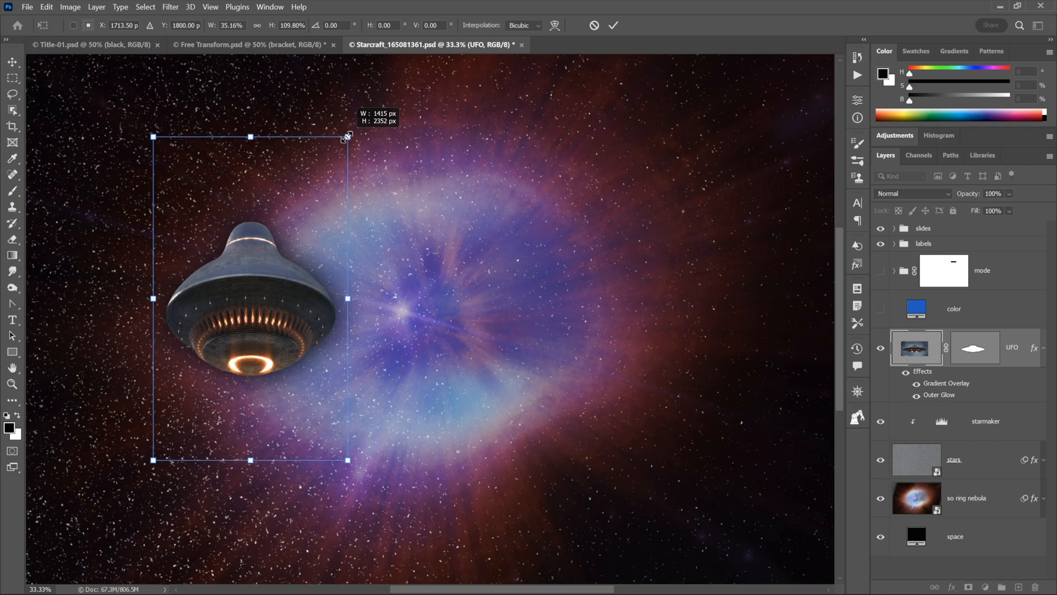
{"action": "left_click_drag", "start_coordinate": [347, 135], "coordinate": [544, 179]}
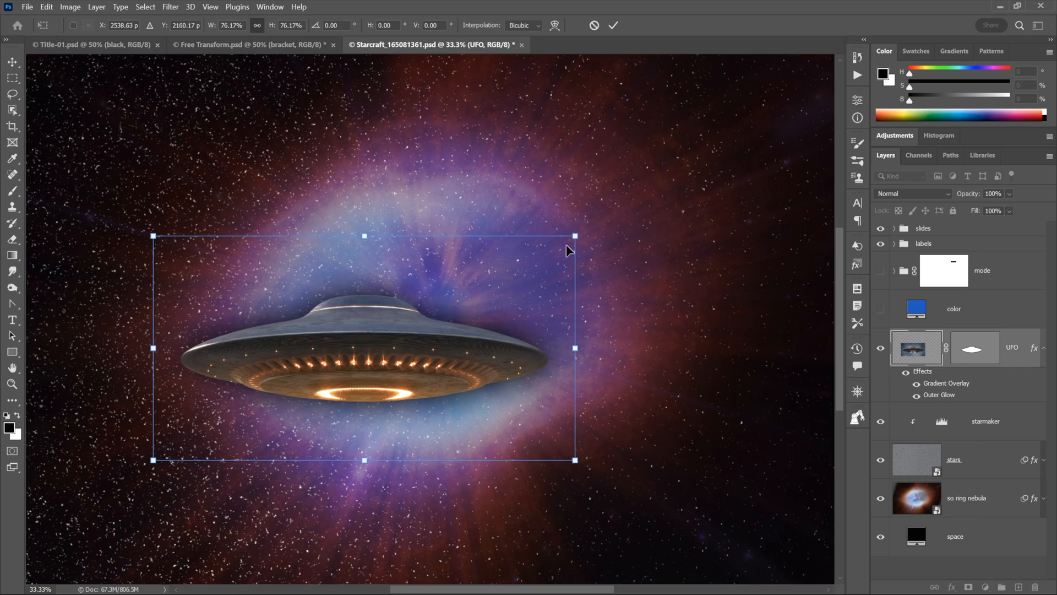
Stretch the UFO non-proportionally to about 30% width and 115% height, and enlarge it at that ratio to about 38% by 144%
{"action": "left_click_drag", "start_coordinate": [575, 236], "coordinate": [321, 120]}
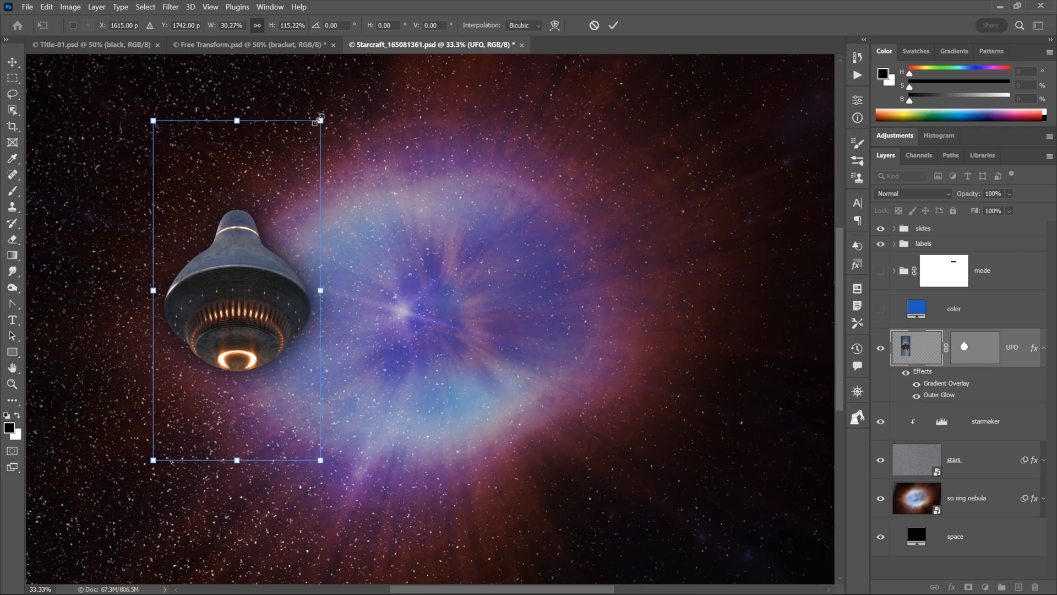
{"action": "left_click_drag", "start_coordinate": [320, 119], "coordinate": [378, 130]}
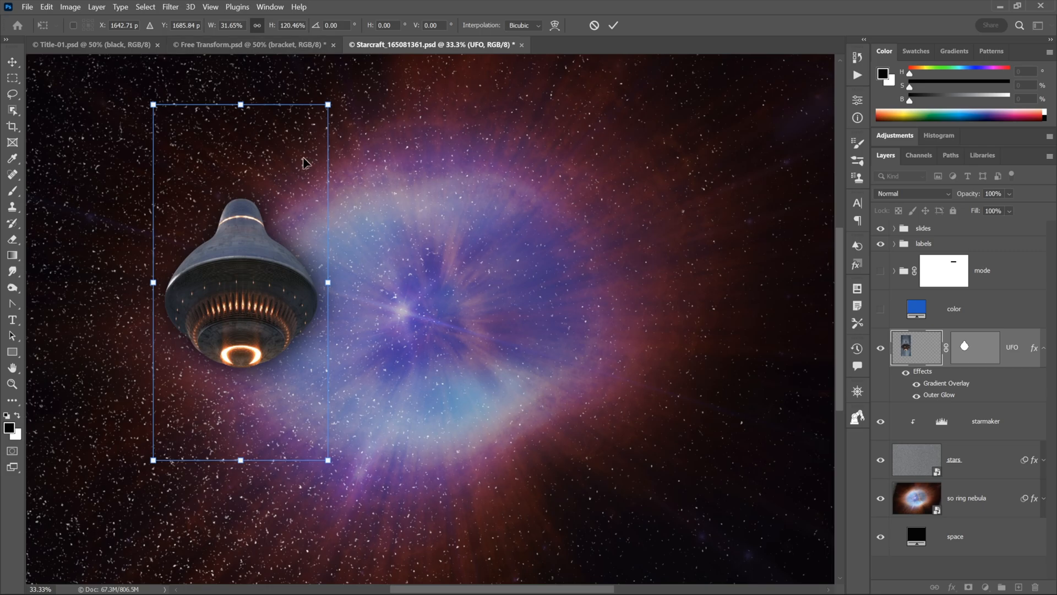
{"action": "left_click_drag", "start_coordinate": [328, 460], "coordinate": [396, 512]}
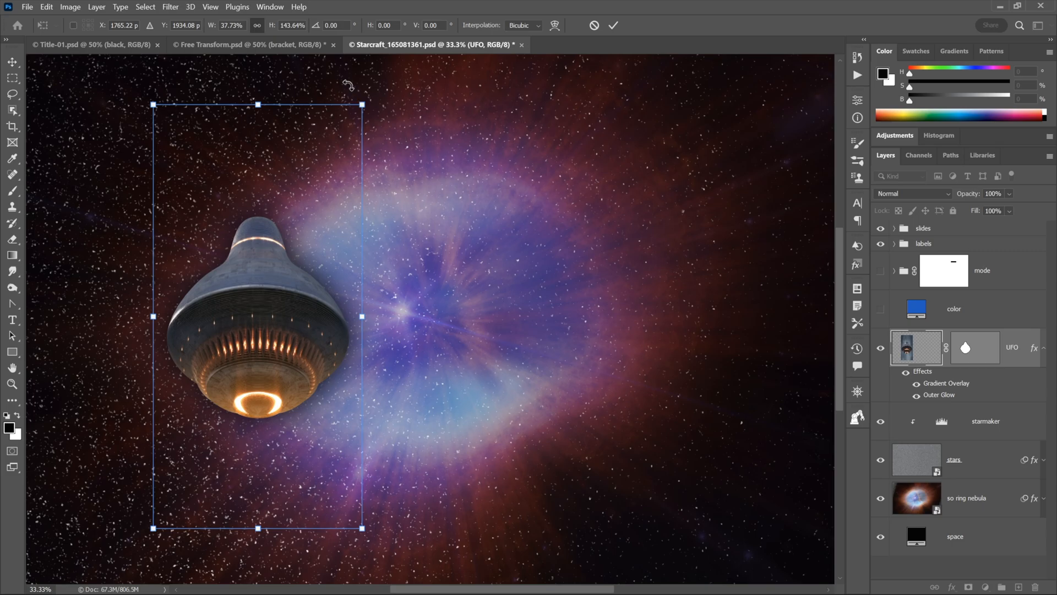
Scale the UFO to about 37% width and 141% height and rotate it through about 60° and 50°, ending at about 20°
{"action": "mouse_move", "coordinate": [362, 104]}
{"action": "left_mouse_down"}
{"action": "mouse_move", "coordinate": [308, 152]}
{"action": "mouse_move", "coordinate": [348, 106]}
{"action": "left_mouse_up"}
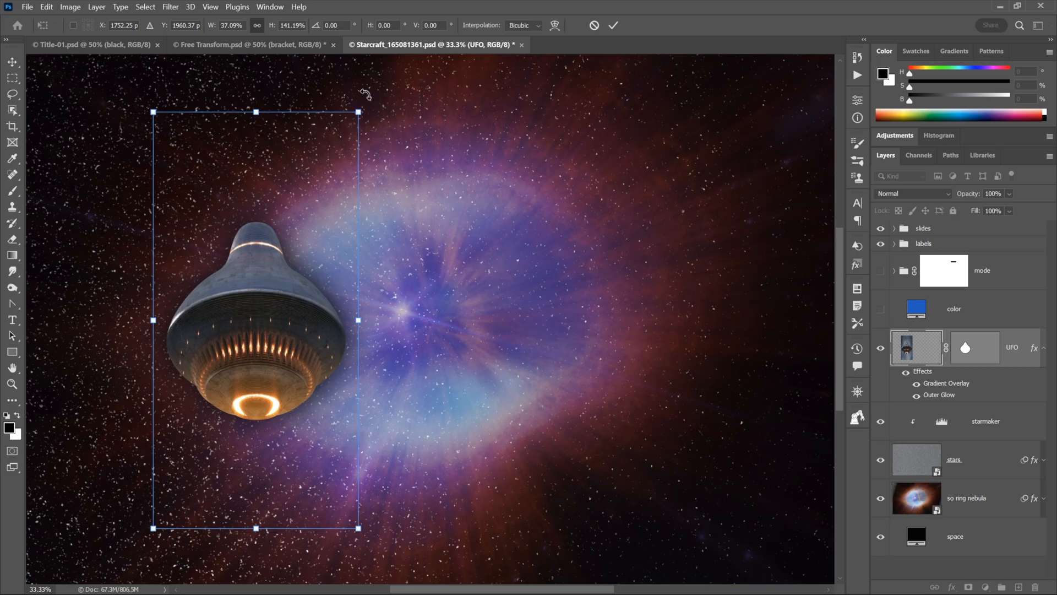
{"action": "left_click_drag", "start_coordinate": [366, 95], "coordinate": [571, 286]}
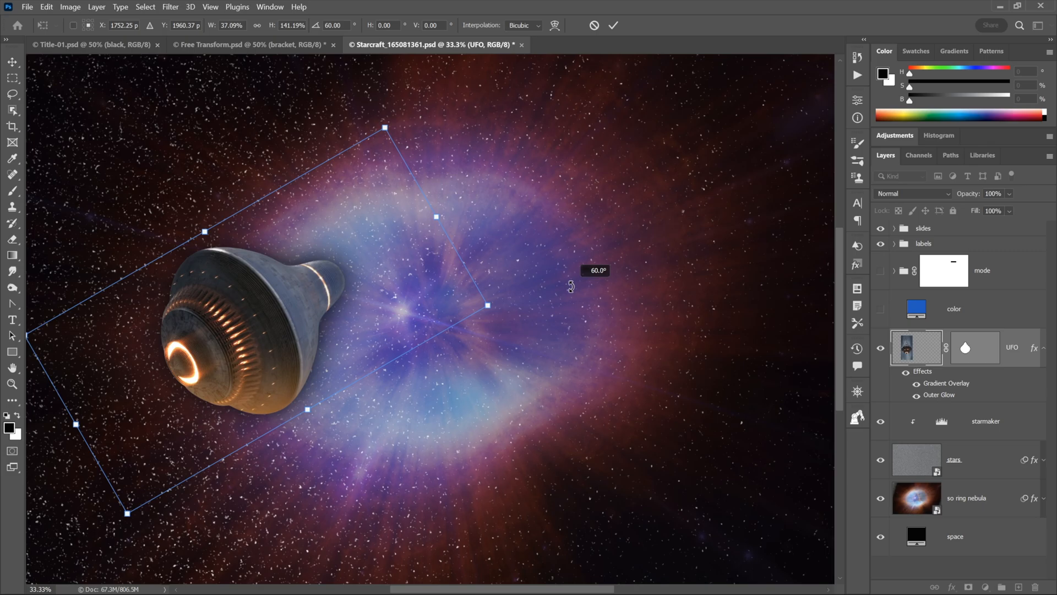
{"action": "left_click_drag", "start_coordinate": [571, 285], "coordinate": [545, 248]}
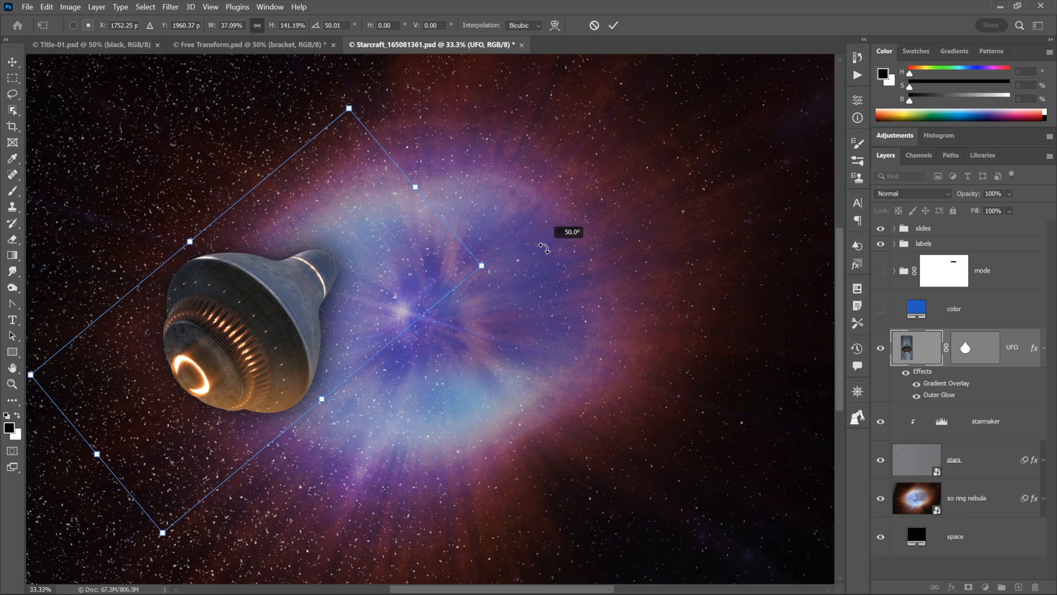
{"action": "left_click_drag", "start_coordinate": [544, 248], "coordinate": [517, 255]}
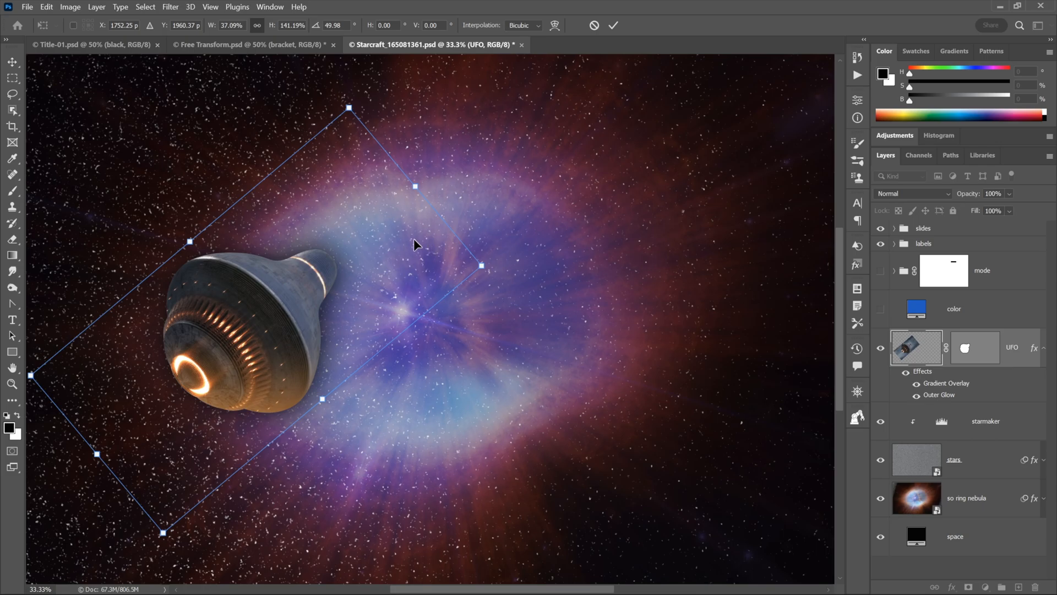
{"action": "left_click_drag", "start_coordinate": [507, 263], "coordinate": [392, 211]}
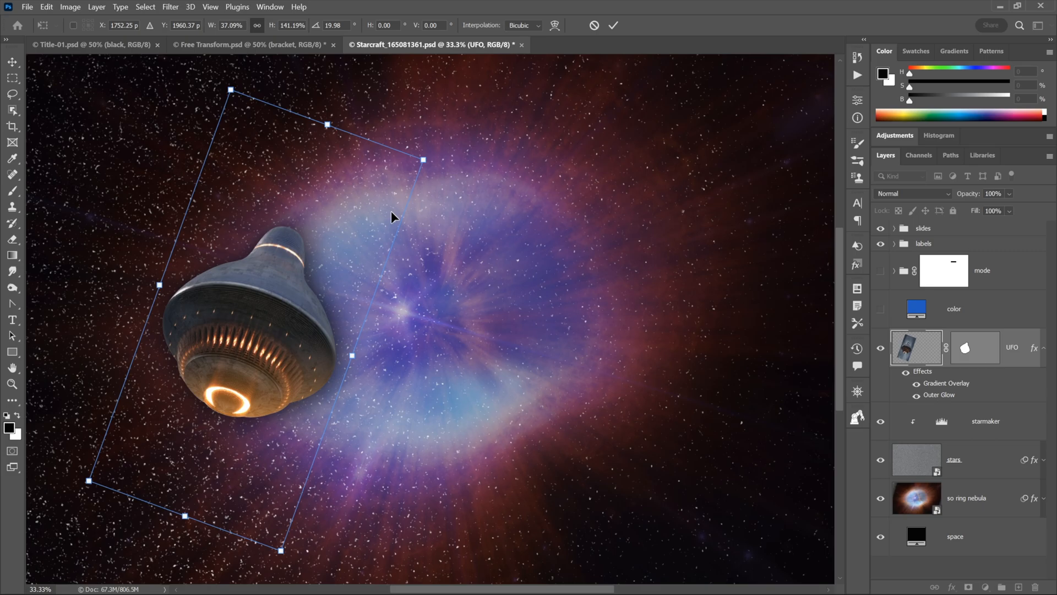
Move the tilted UFO onto the nebula, shrink it proportionally to about 23% by 89%, position it near X 3018, Y 1895 px, and commit
{"action": "left_click_drag", "start_coordinate": [239, 312], "coordinate": [447, 237]}
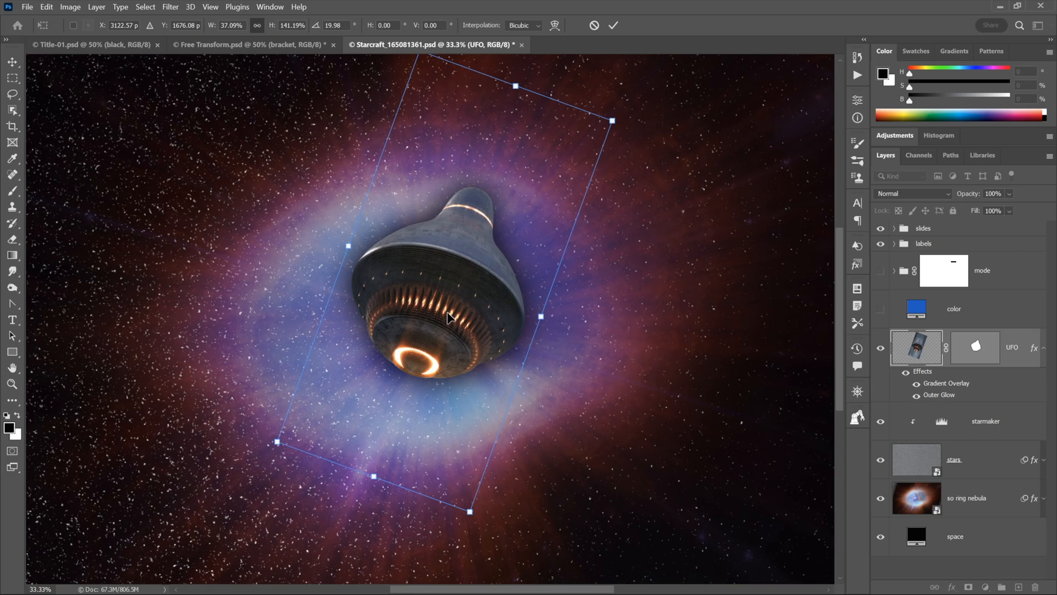
{"action": "left_click_drag", "start_coordinate": [468, 511], "coordinate": [450, 337]}
{"action": "left_click_drag", "start_coordinate": [432, 277], "coordinate": [432, 322]}
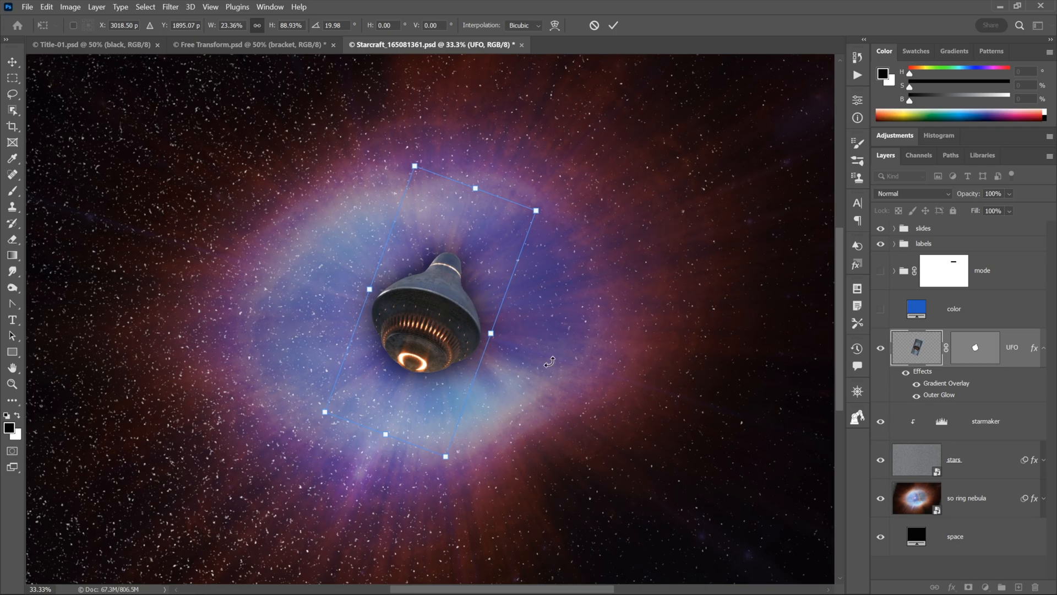
{"action": "key", "text": "Return"}
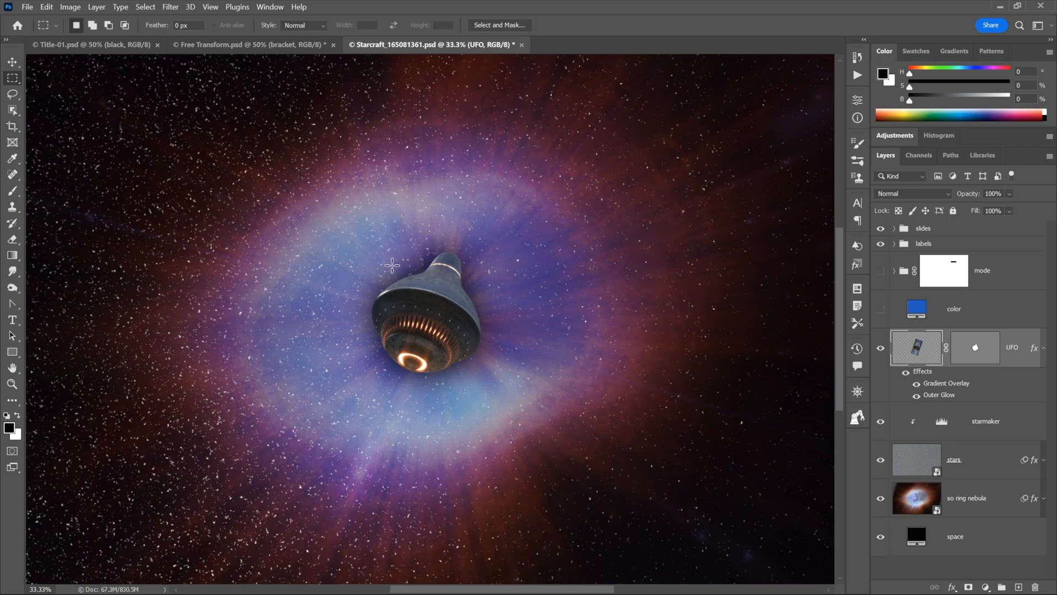
Inspect the shrunken UFO up close, enlarge it proportionally from its centre to about 588% with Free Transform, and commit
{"action": "key", "text": "ctrl+plus"}
{"action": "key", "text": "ctrl+plus"}
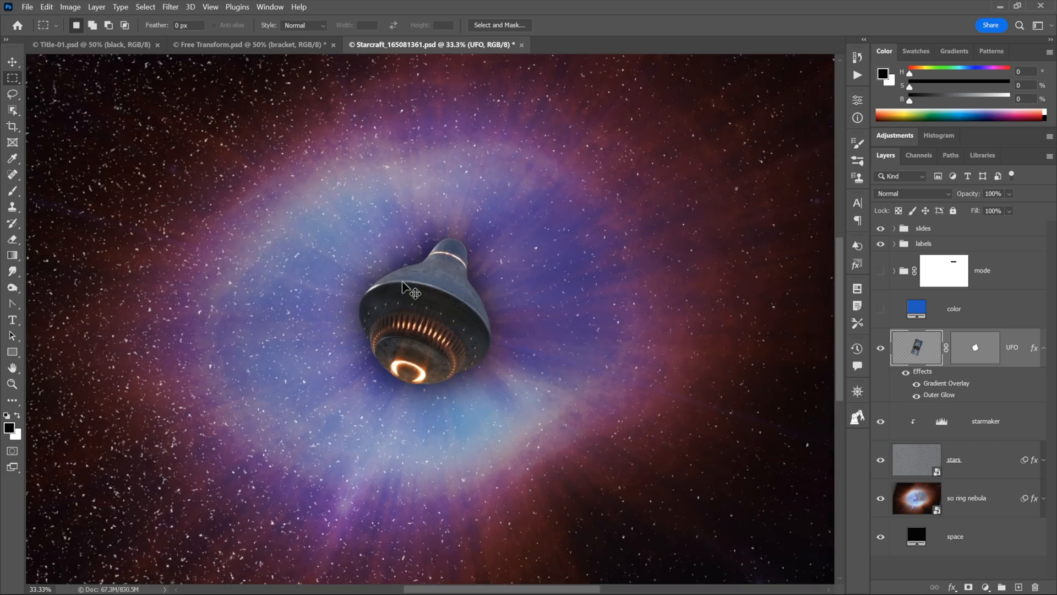
{"action": "key", "text": "ctrl+plus"}
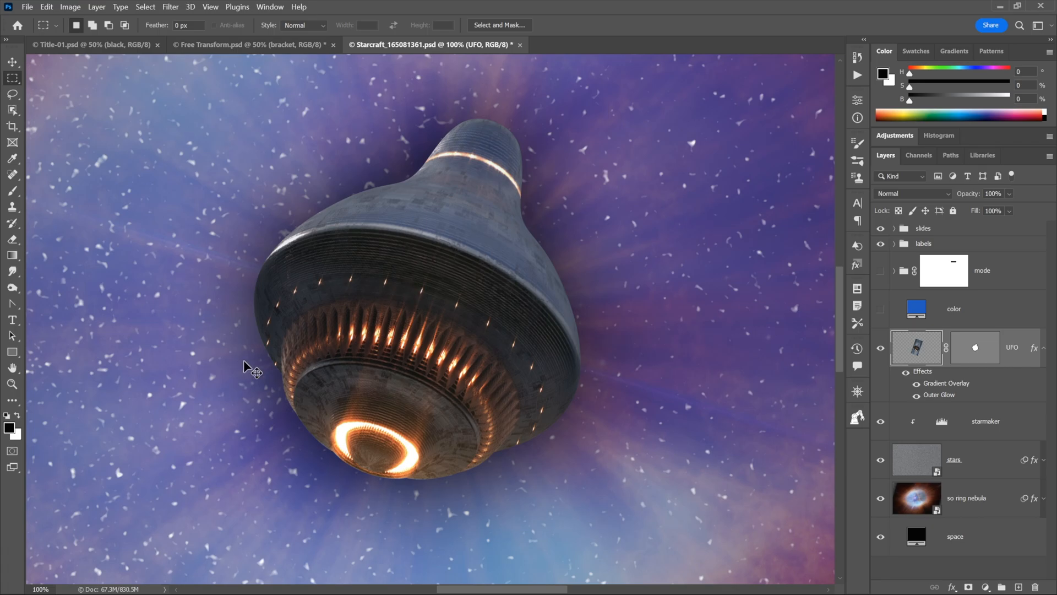
{"action": "key", "text": "ctrl+minus"}
{"action": "key", "text": "ctrl+minus"}
{"action": "key", "text": "ctrl+minus"}
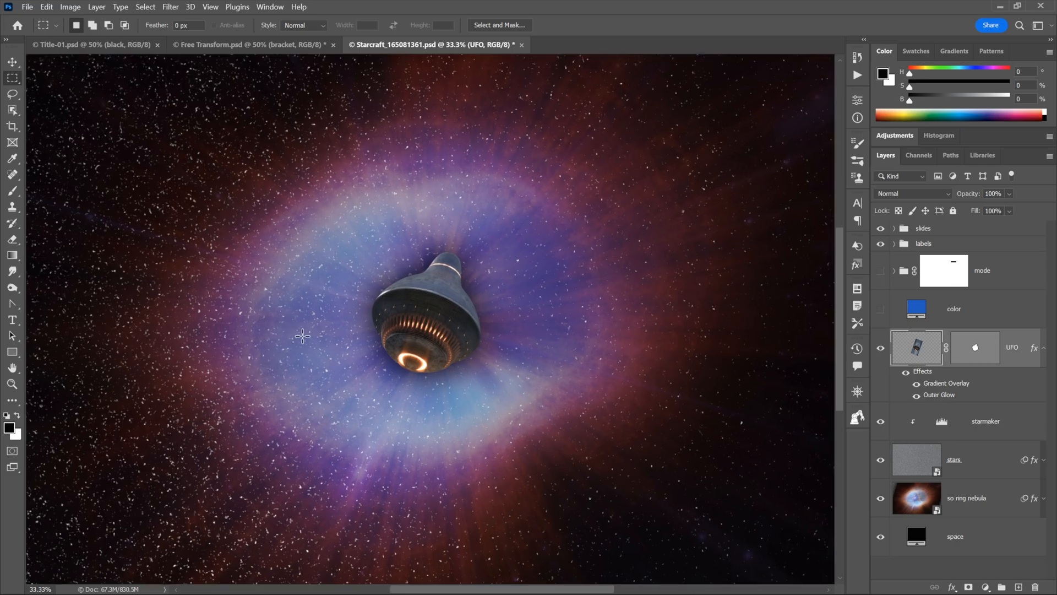
{"action": "key", "text": "ctrl+t"}
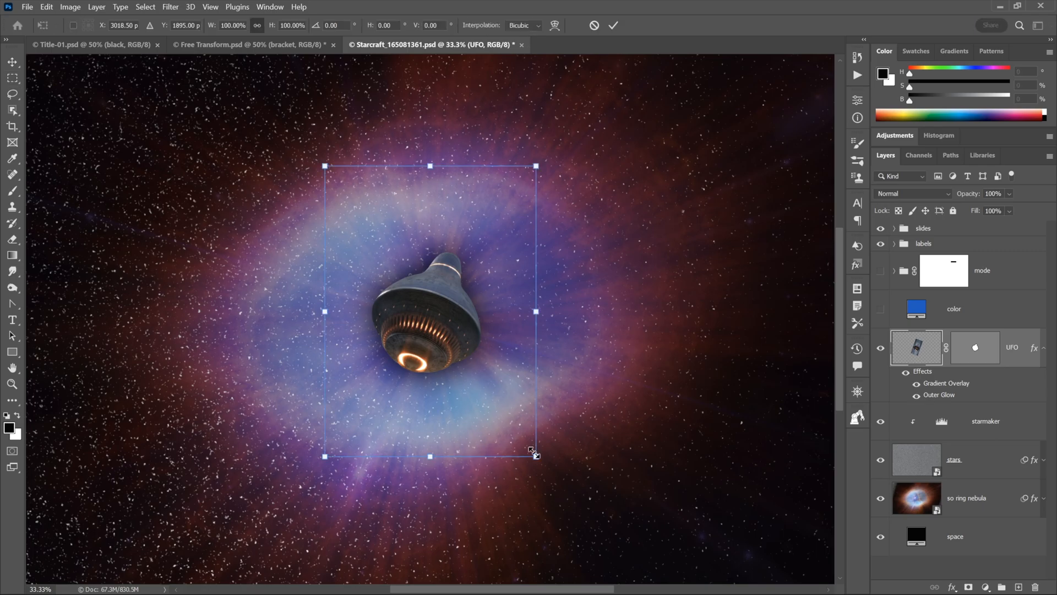
{"action": "left_click_drag", "start_coordinate": [537, 312], "coordinate": [836, 375]}
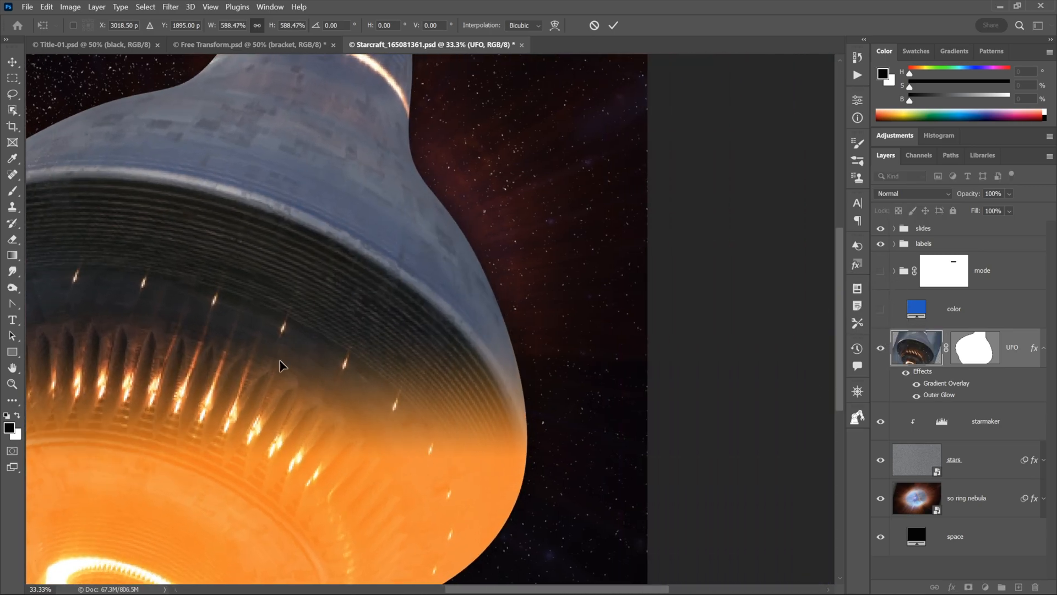
{"action": "left_click_drag", "start_coordinate": [342, 325], "coordinate": [429, 314]}
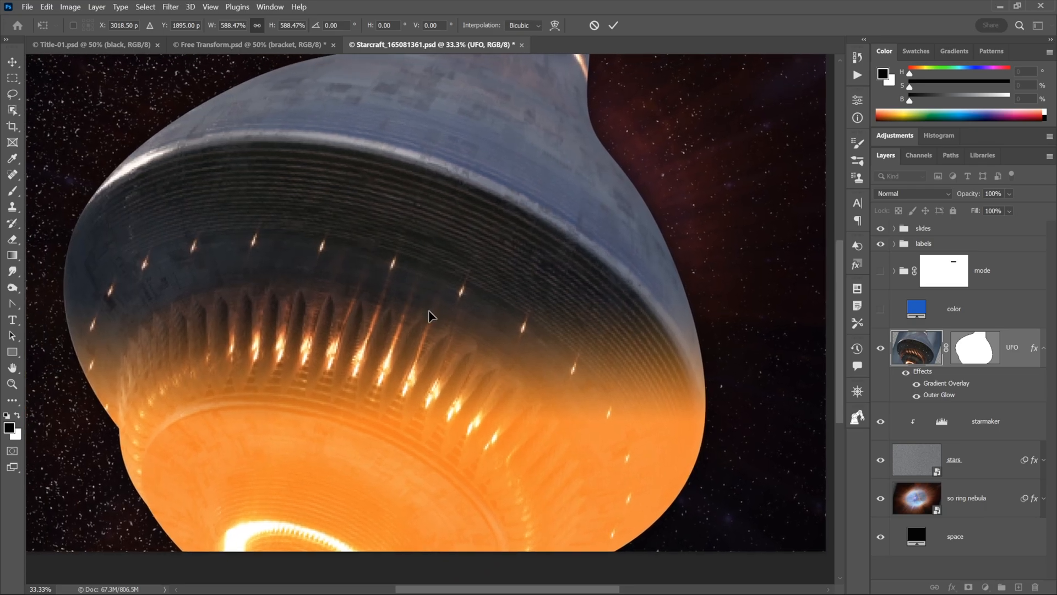
{"action": "key", "text": "Return"}
{"action": "key", "text": "m"}
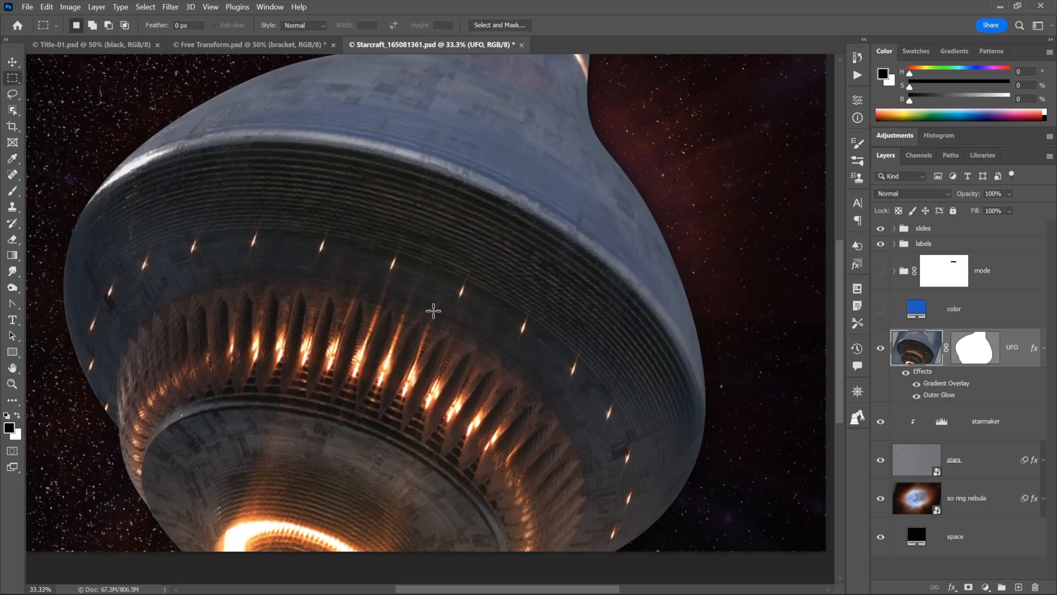
Examine the enlarged UFO's hull detail up close and undo the committed transformations back to the original saucer
{"action": "left_click", "coordinate": [481, 265], "text": "ctrl"}
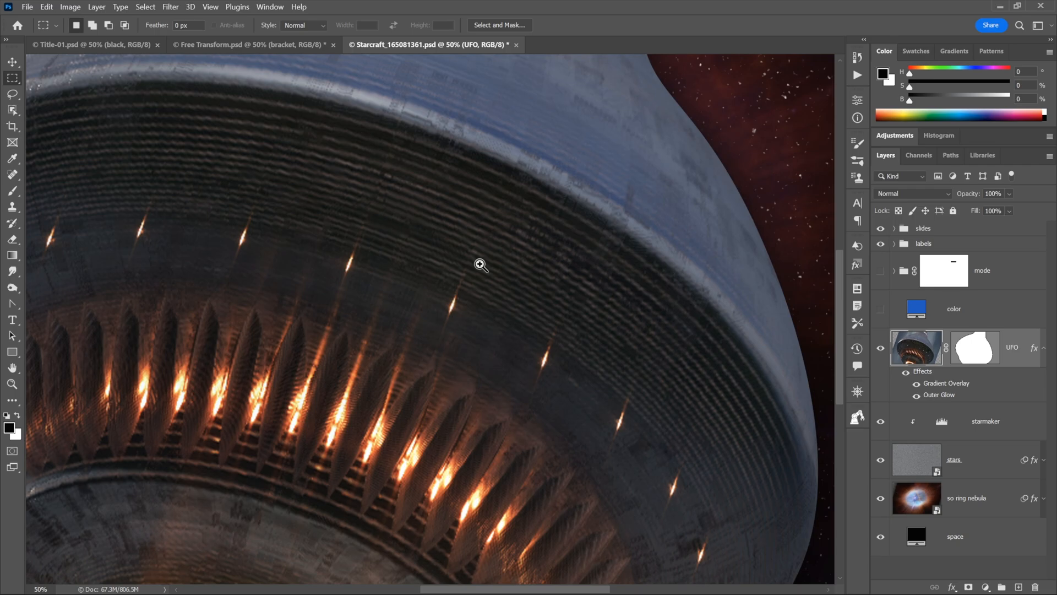
{"action": "left_click", "coordinate": [481, 264], "text": "ctrl"}
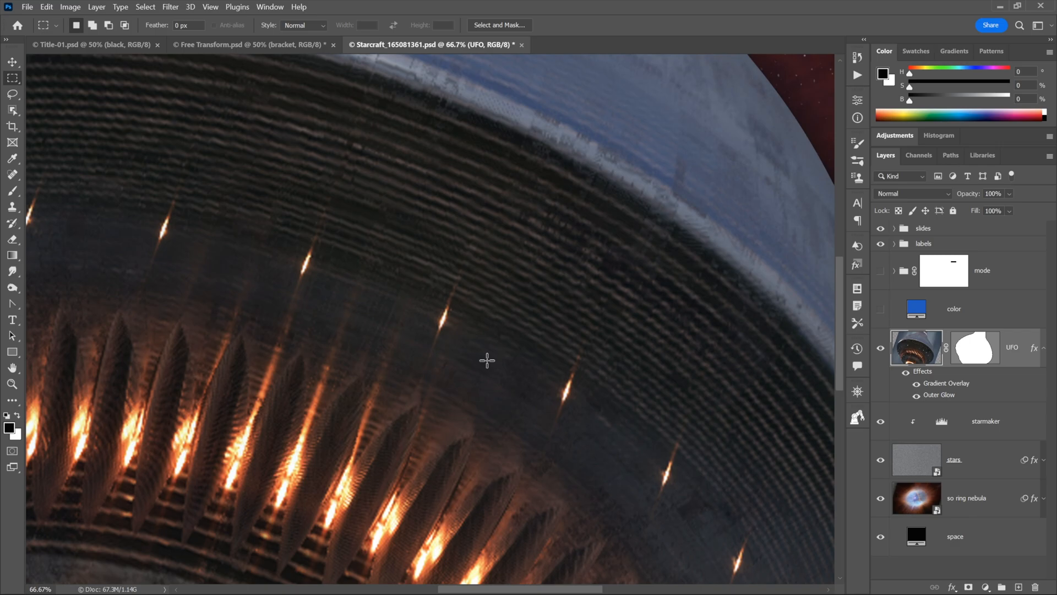
{"action": "key", "text": "ctrl+0"}
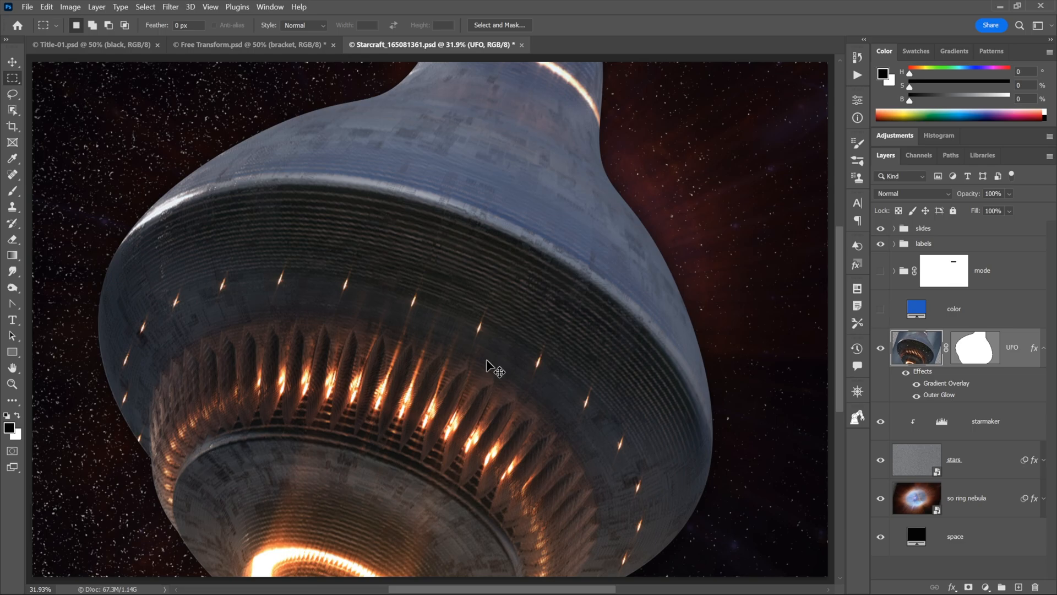
{"action": "key", "text": "ctrl+plus"}
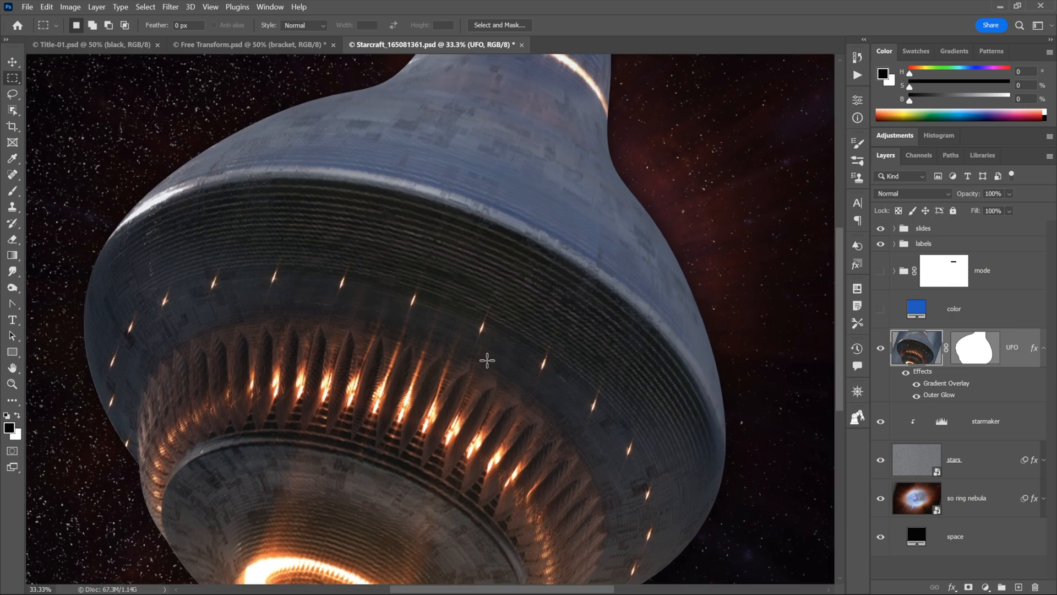
{"action": "key", "text": "ctrl+z"}
{"action": "key", "text": "ctrl+z"}
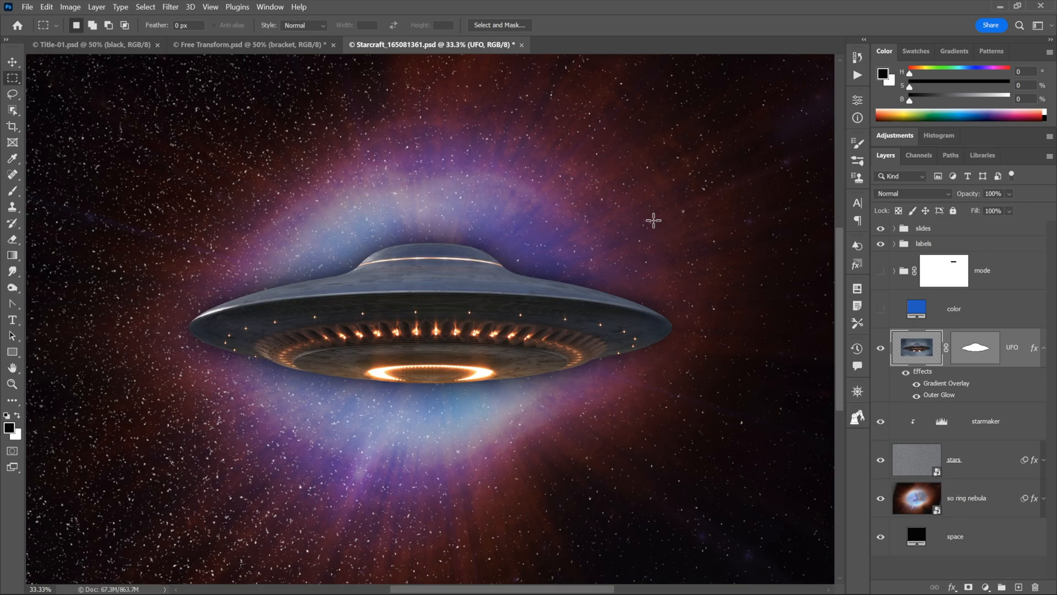
Present and dismiss the "With Alt (or Option) key pressed" slide, and start Free Transform on the UFO with its reference point shown
{"action": "key", "text": "ctrl+z"}
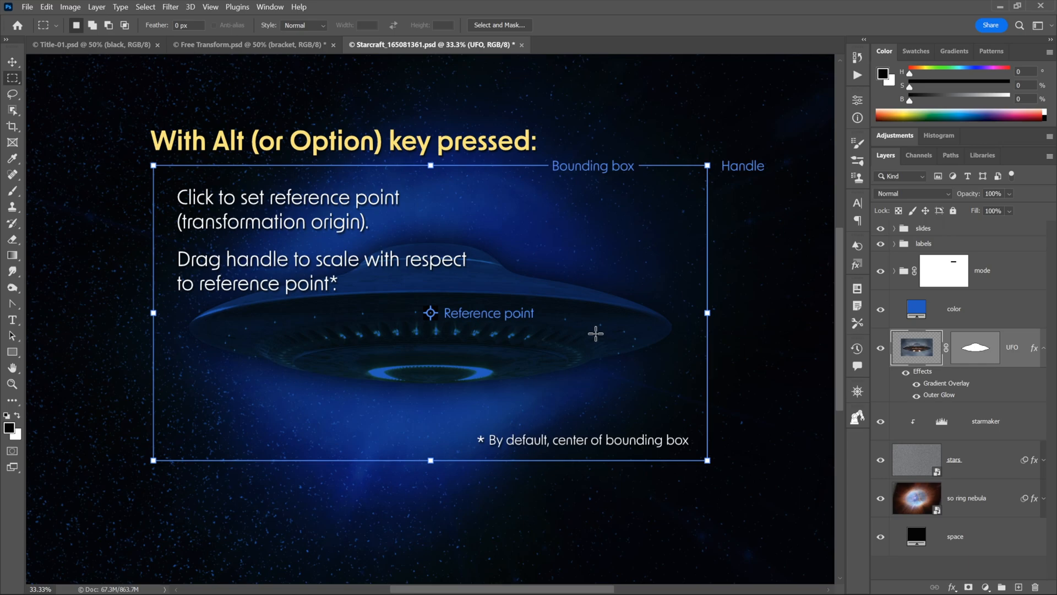
{"action": "key", "text": "ctrl+alt+period"}
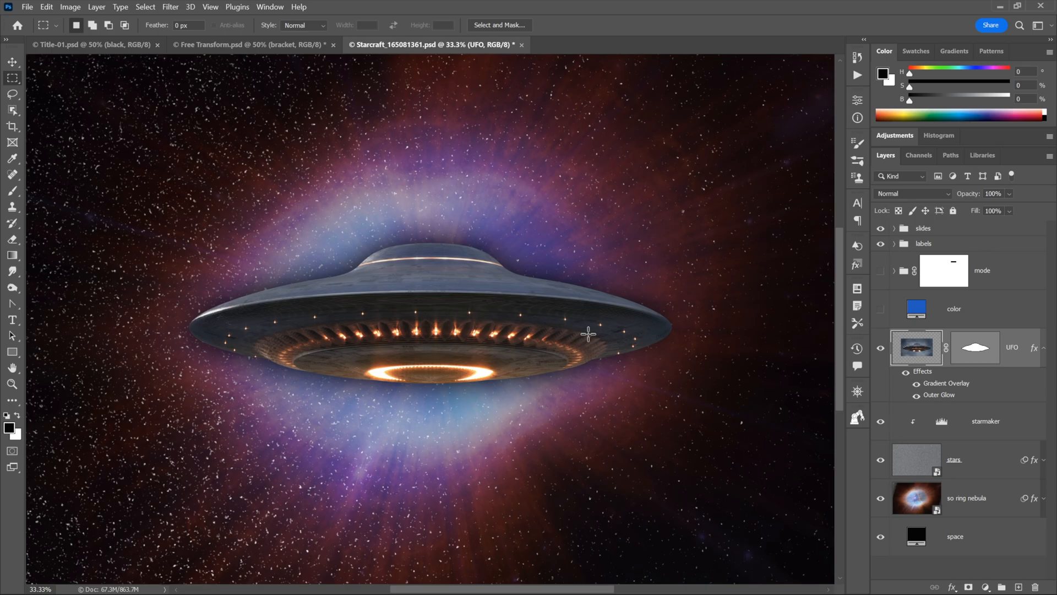
{"action": "key", "text": "ctrl+t"}
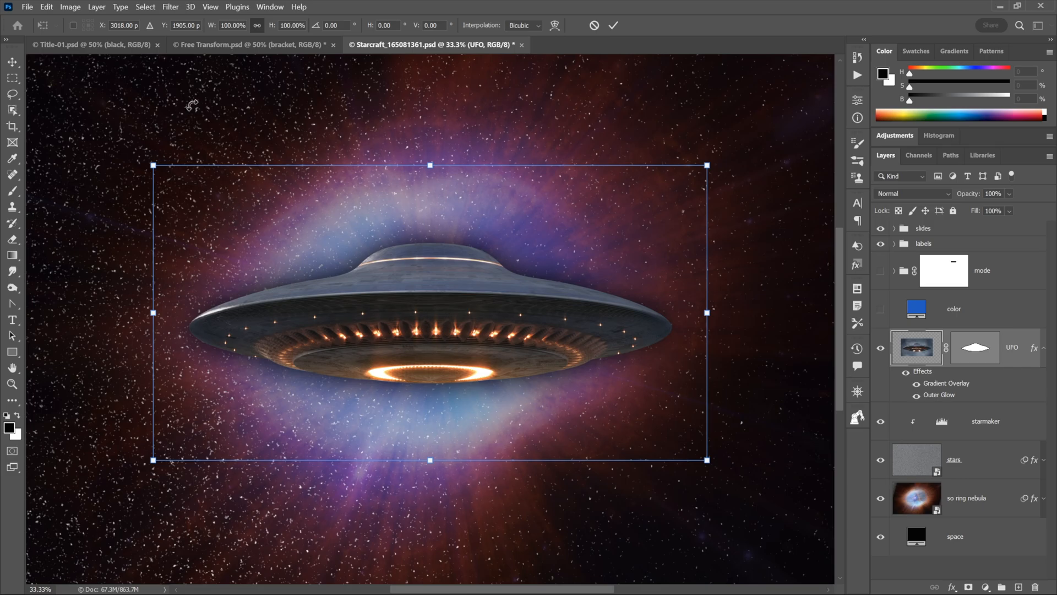
{"action": "left_click", "coordinate": [73, 25]}
Rotate the UFO to about 26° with the reference point shown and about -8° with it hidden, undoing each rotation
{"action": "left_click_drag", "start_coordinate": [742, 141], "coordinate": [731, 278]}
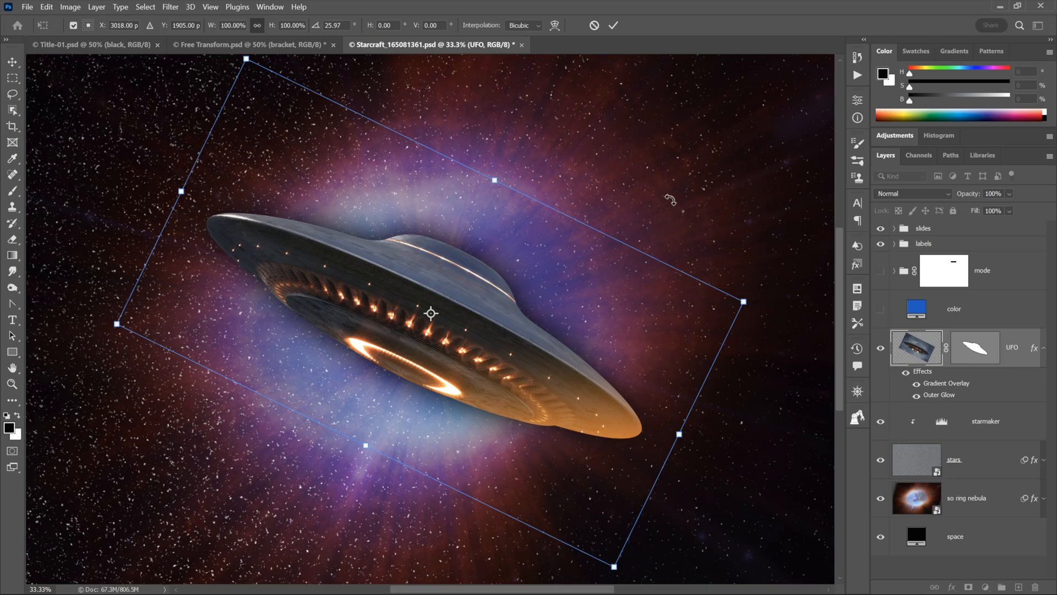
{"action": "key", "text": "ctrl+z"}
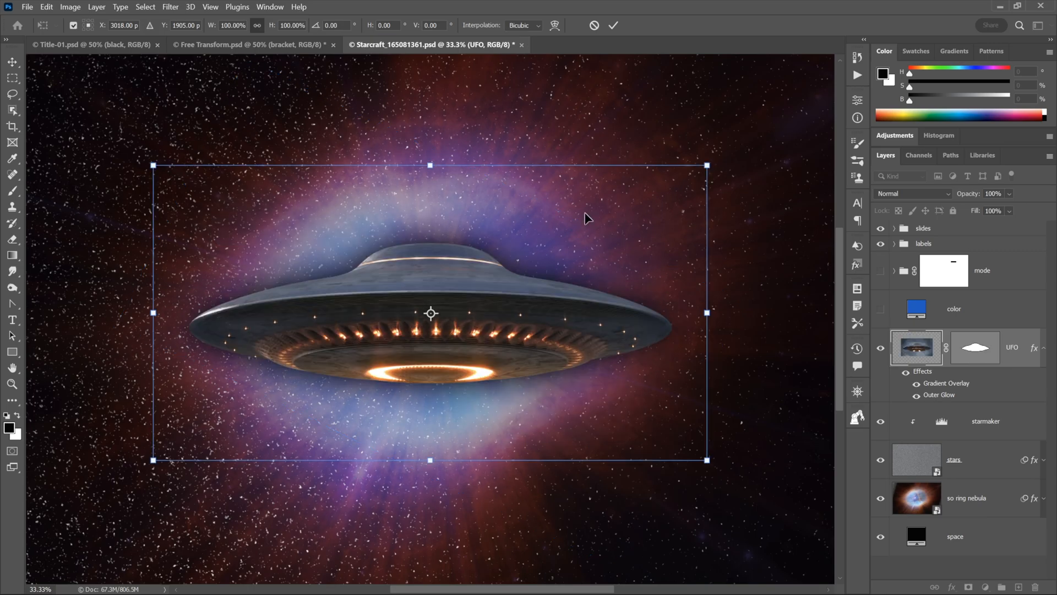
{"action": "left_click", "coordinate": [73, 26]}
{"action": "left_click_drag", "start_coordinate": [740, 150], "coordinate": [628, 147]}
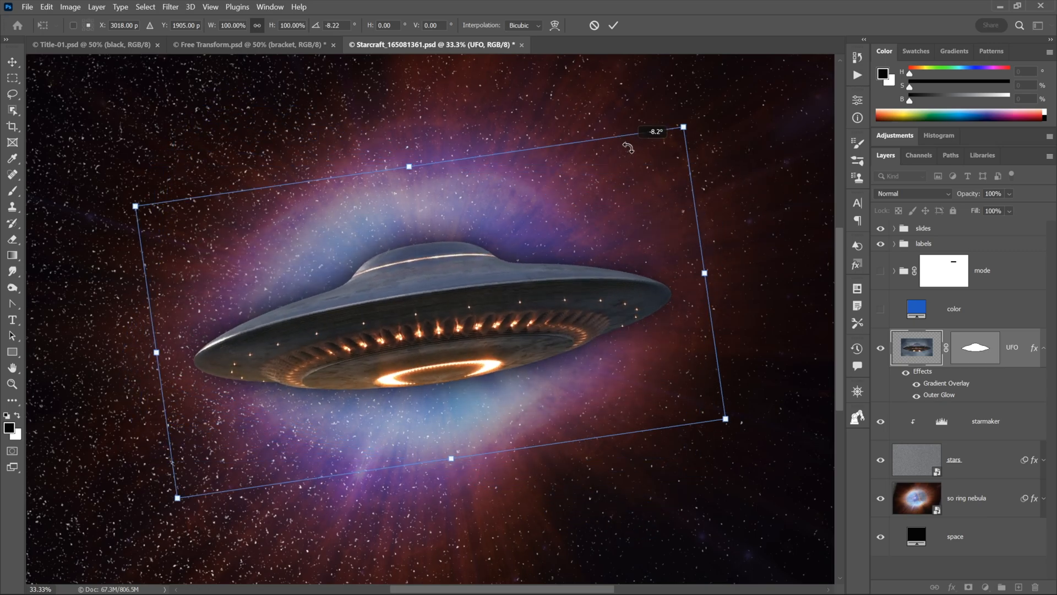
{"action": "key", "text": "ctrl+z"}
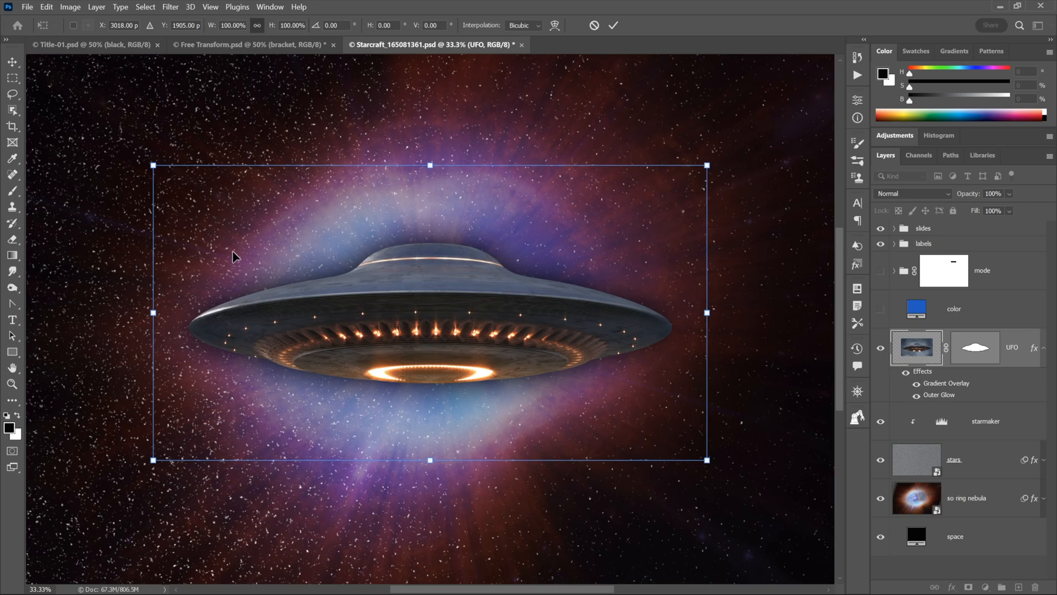
Show the reference point again, place it at the saucer's left tip, and rotate the UFO around it to about 11°
{"action": "left_click", "coordinate": [72, 26]}
{"action": "left_click_drag", "start_coordinate": [432, 315], "coordinate": [185, 329]}
{"action": "left_click_drag", "start_coordinate": [774, 285], "coordinate": [707, 391]}
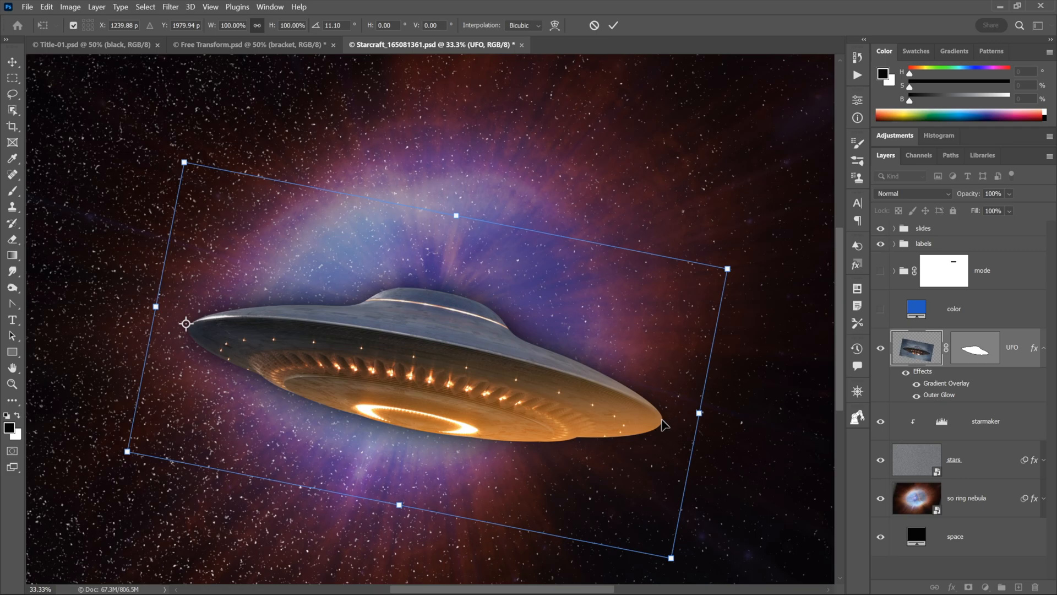
Shift the reference point inward, reset it at the saucer's right tip, and rotate the UFO around that tip, ending at about 15.5°
{"action": "left_click_drag", "start_coordinate": [192, 330], "coordinate": [241, 337]}
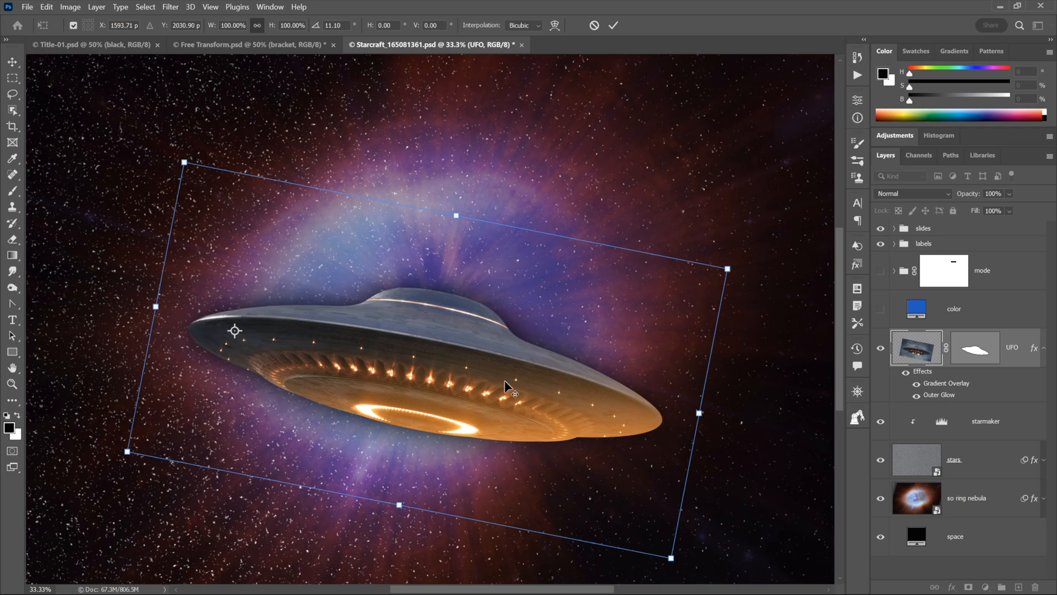
{"action": "left_click", "coordinate": [663, 422], "text": "alt"}
{"action": "left_click_drag", "start_coordinate": [147, 206], "coordinate": [261, 173]}
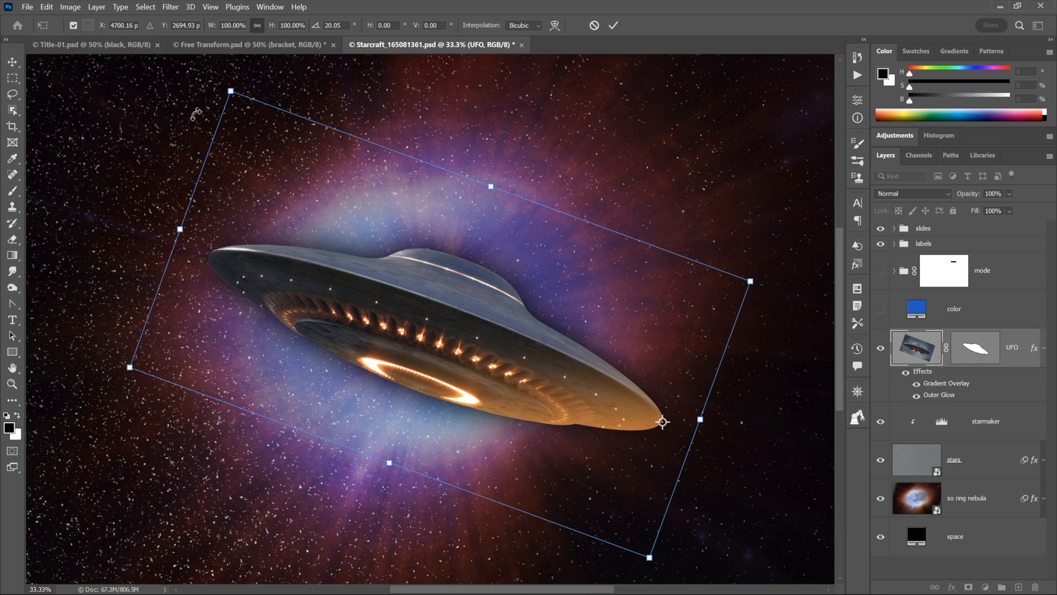
{"action": "left_click_drag", "start_coordinate": [184, 107], "coordinate": [151, 141]}
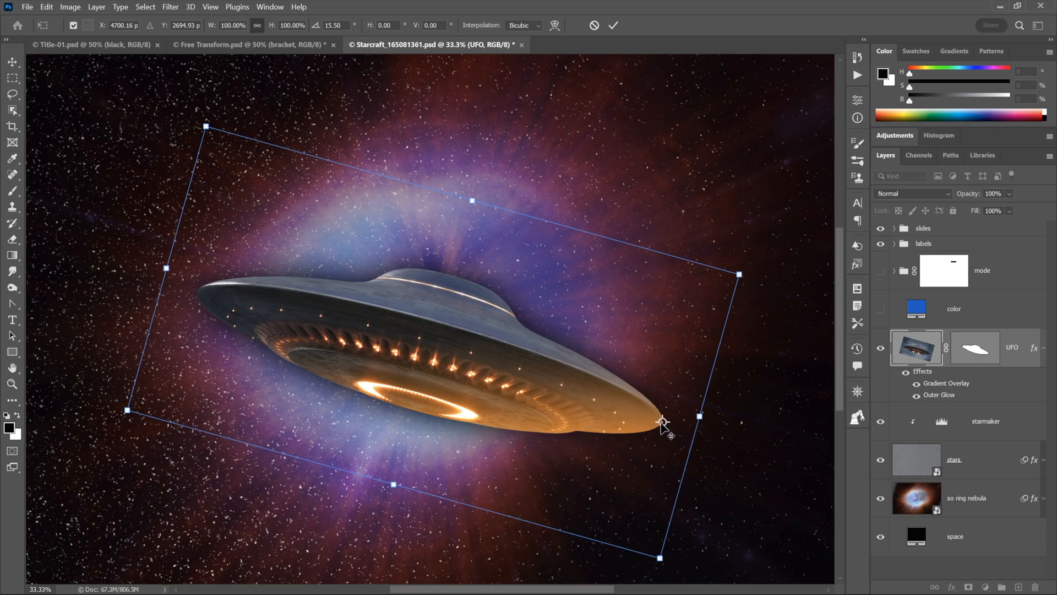
Place the reference point just beyond the right tip, try a rotation to about 163°, undo it, and rotate the UFO to about 9°
{"action": "left_click_drag", "start_coordinate": [686, 432], "coordinate": [689, 432]}
{"action": "left_click_drag", "start_coordinate": [709, 438], "coordinate": [656, 440]}
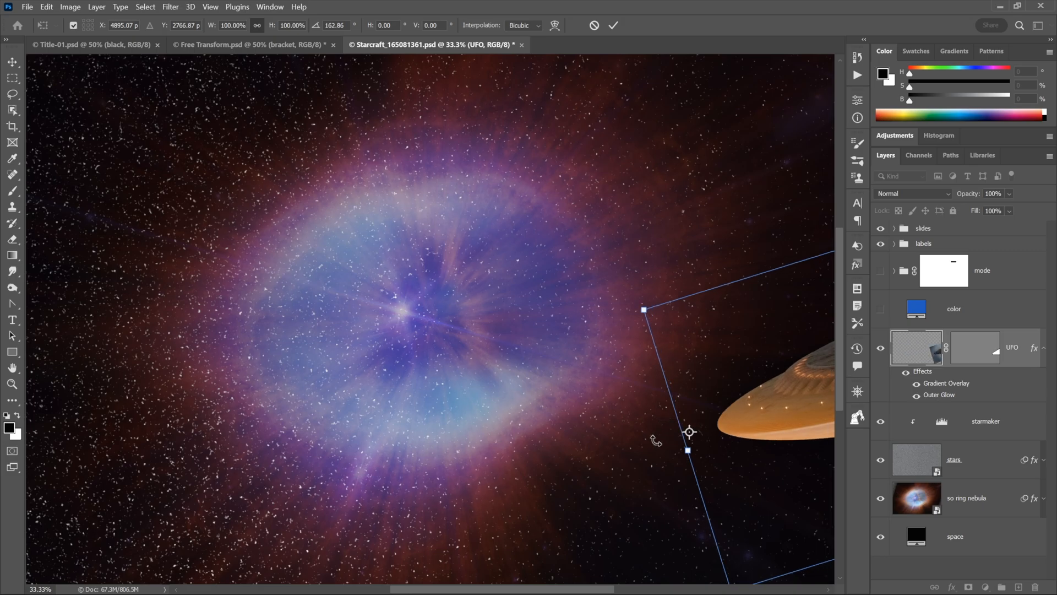
{"action": "key", "text": "ctrl+z"}
{"action": "left_click_drag", "start_coordinate": [134, 148], "coordinate": [141, 219]}
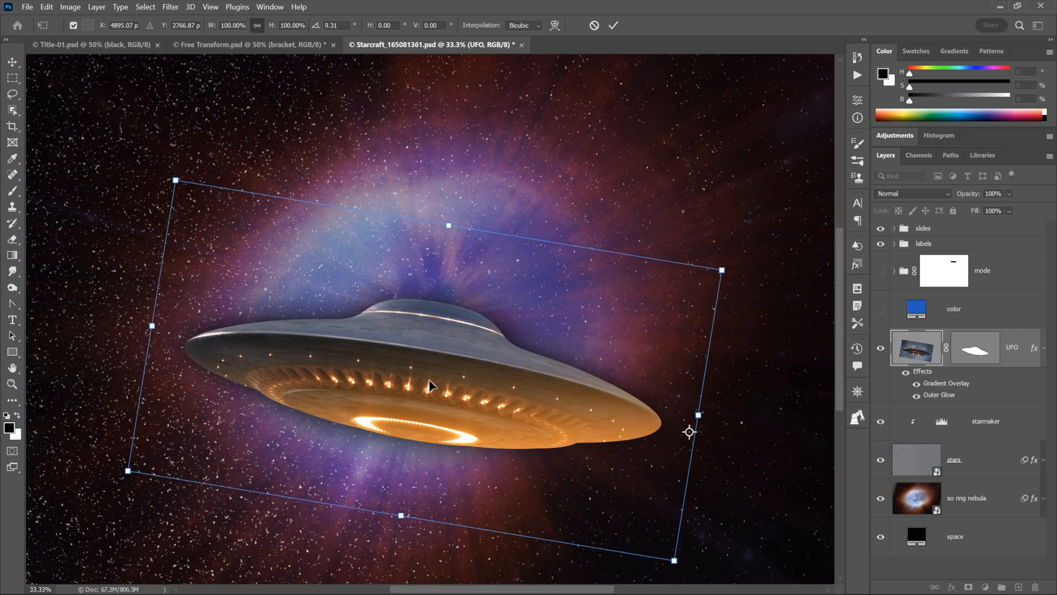
Undo the UFO's rotations and all reference point moves within the active transformation
{"action": "key", "text": "ctrl+z"}
{"action": "key", "text": "ctrl+z"}
{"action": "key", "text": "ctrl+z"}
{"action": "key", "text": "ctrl+z"}
{"action": "key", "text": "ctrl+z"}
{"action": "key", "text": "ctrl+z"}
{"action": "key", "text": "ctrl+z"}
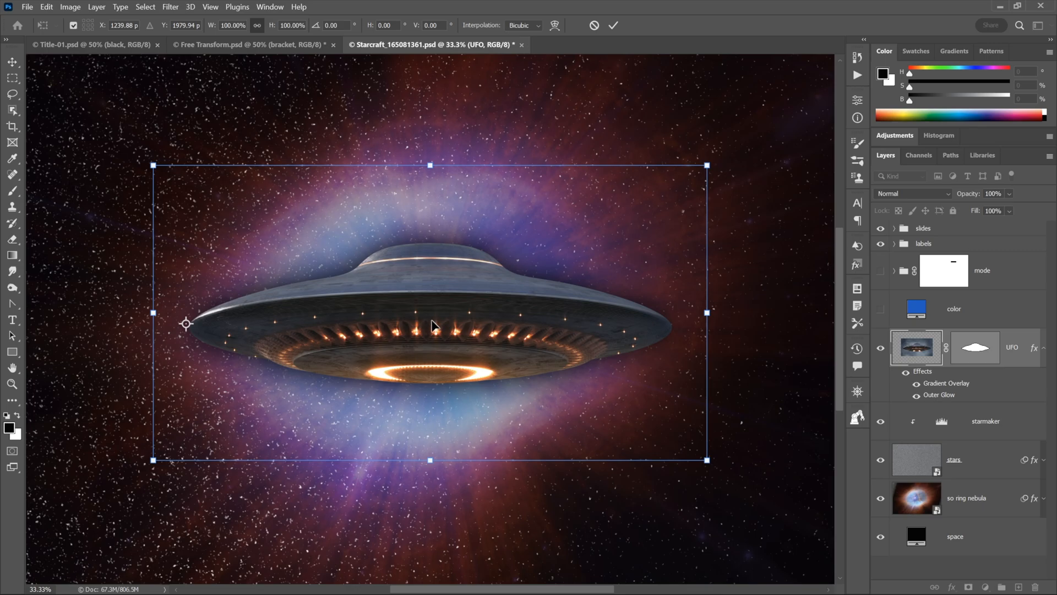
{"action": "key", "text": "ctrl+z"}
Scale the UFO proportionally from its top-right corner to about 66%
{"action": "left_click_drag", "start_coordinate": [706, 164], "coordinate": [518, 266]}
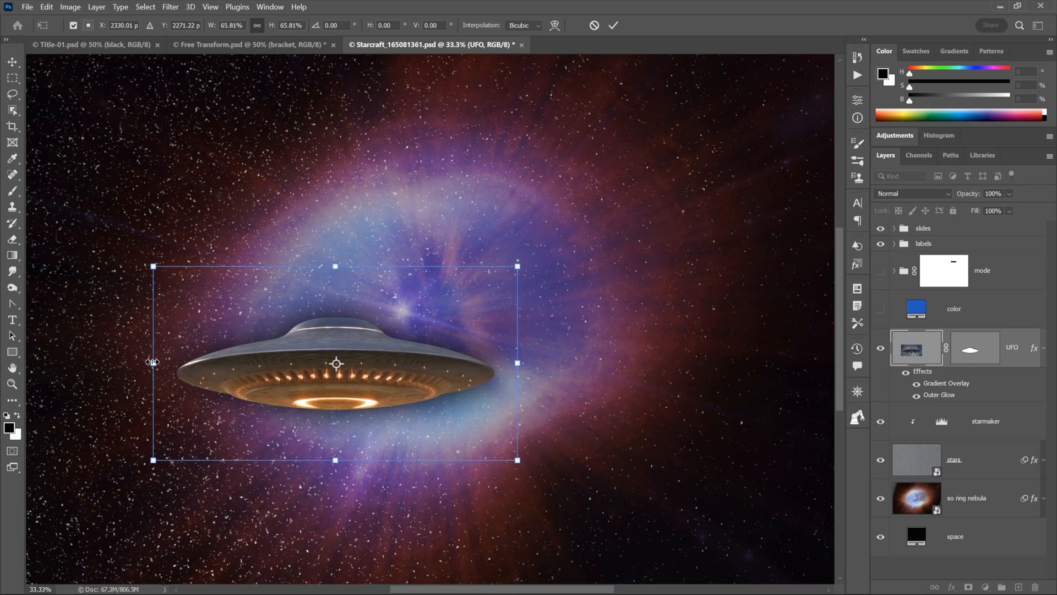
Scale the UFO from its left side to about 38%, undo, and try scaling around its centre to about 71%, undoing that too
{"action": "left_click_drag", "start_coordinate": [153, 362], "coordinate": [305, 366]}
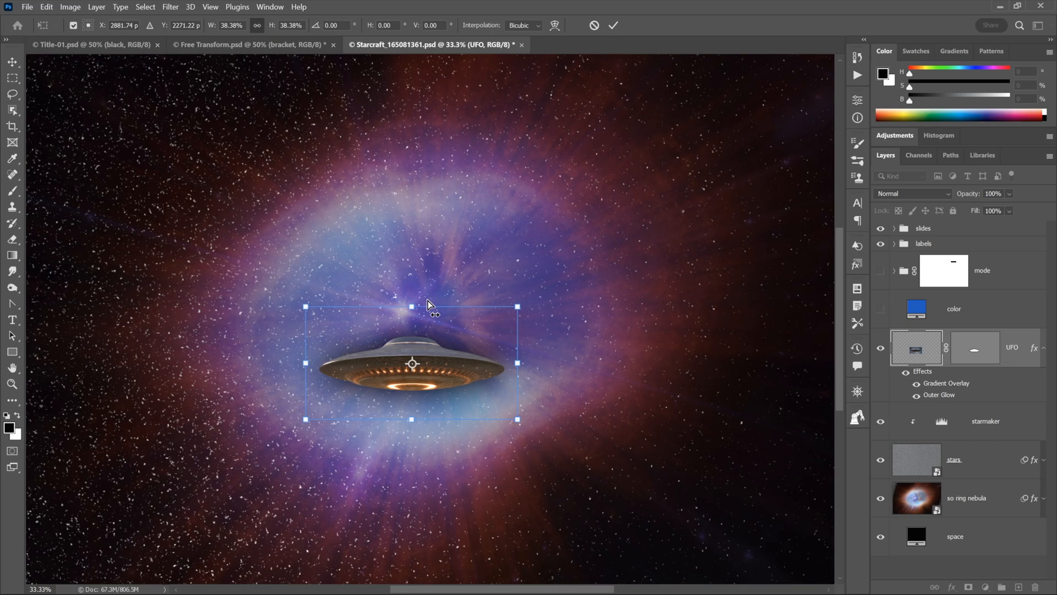
{"action": "key", "text": "ctrl+z"}
{"action": "key", "text": "ctrl+z"}
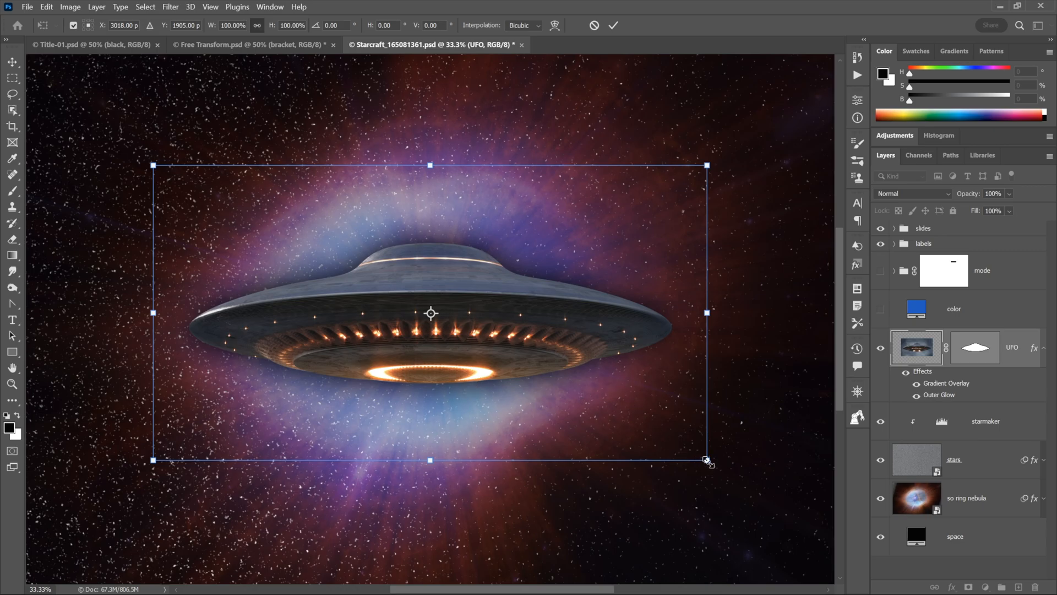
{"action": "left_click_drag", "start_coordinate": [707, 461], "coordinate": [619, 439]}
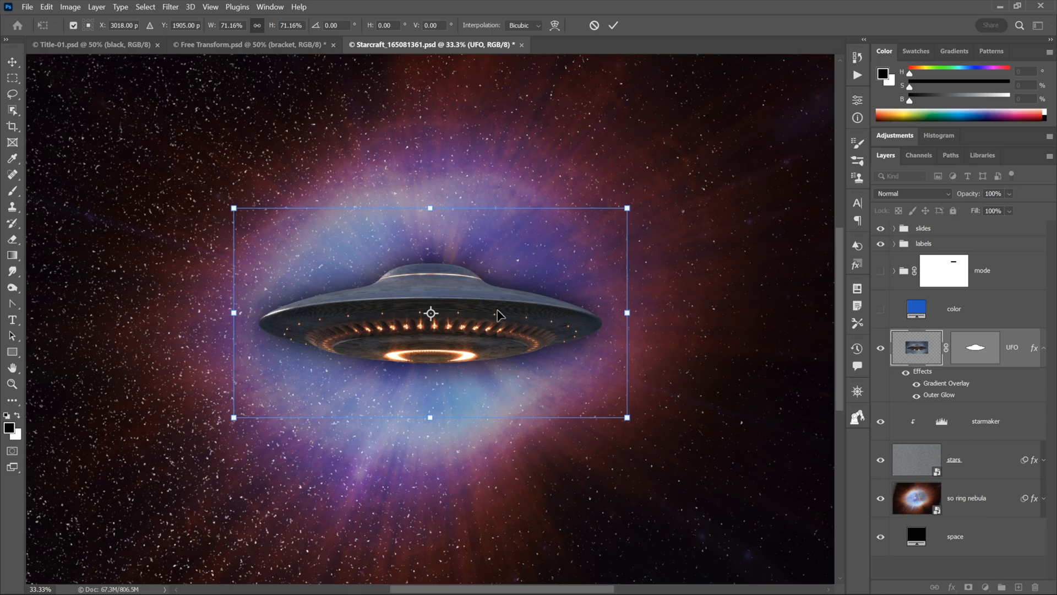
{"action": "key", "text": "ctrl+z"}
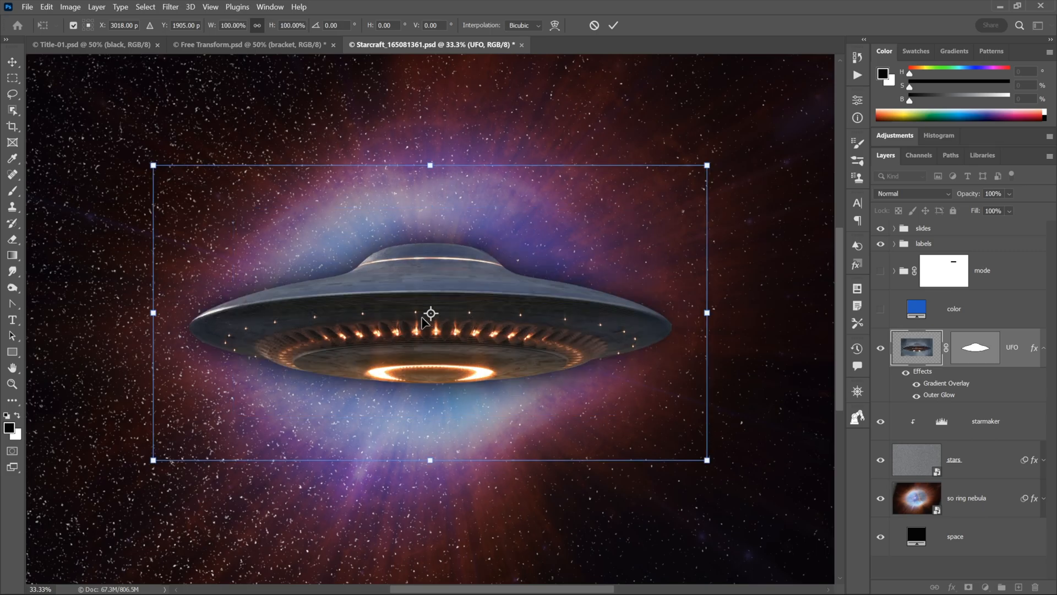
Move the reference point to the saucer's bottom centre, try scaling from the top-right corner to about 79%, and undo the scaling
{"action": "left_click_drag", "start_coordinate": [431, 313], "coordinate": [511, 348]}
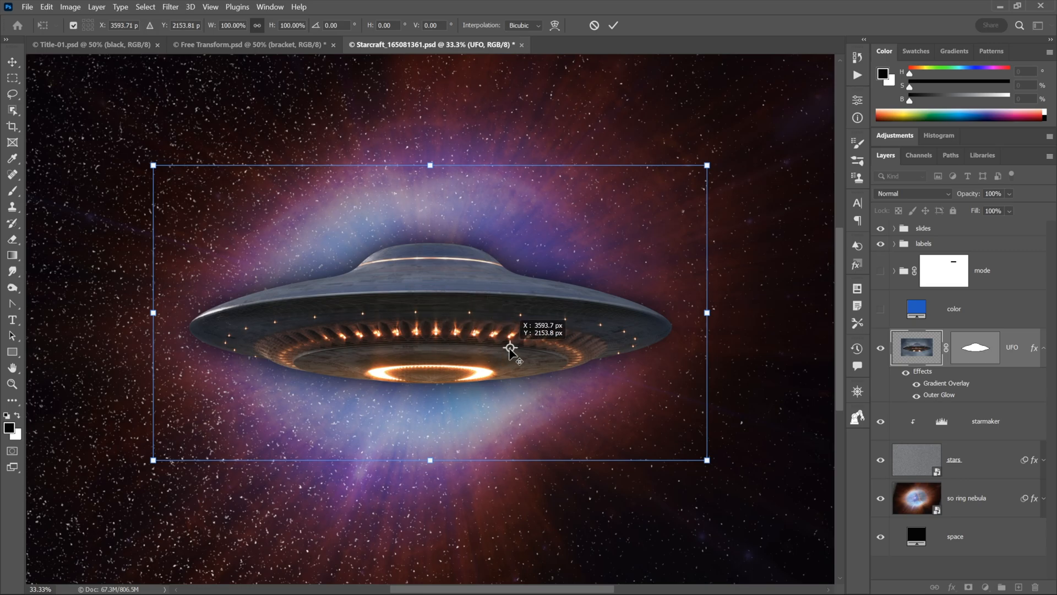
{"action": "left_click", "coordinate": [432, 382], "text": "alt"}
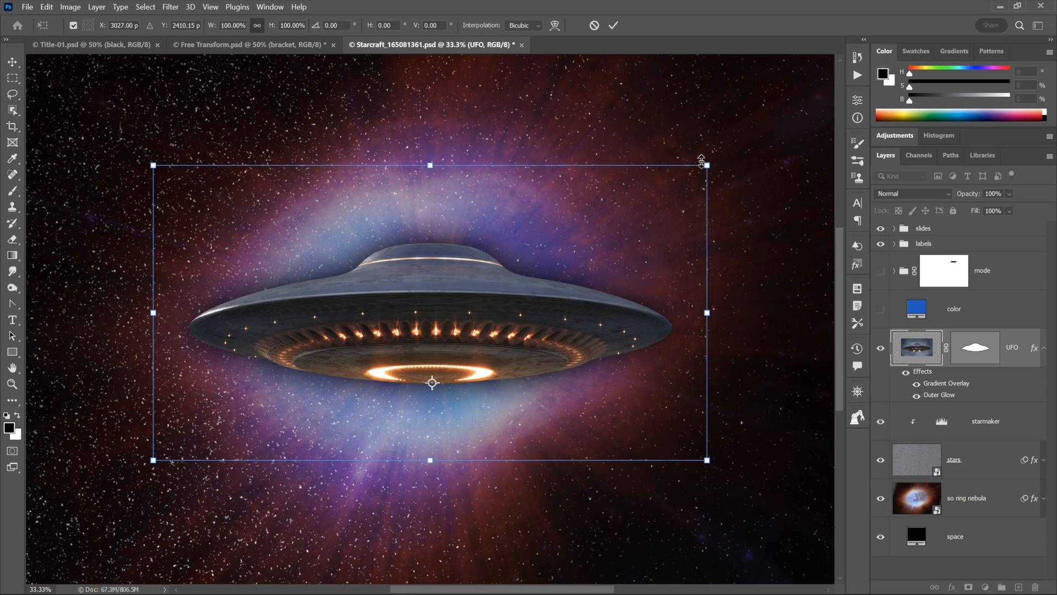
{"action": "left_click_drag", "start_coordinate": [707, 165], "coordinate": [594, 233]}
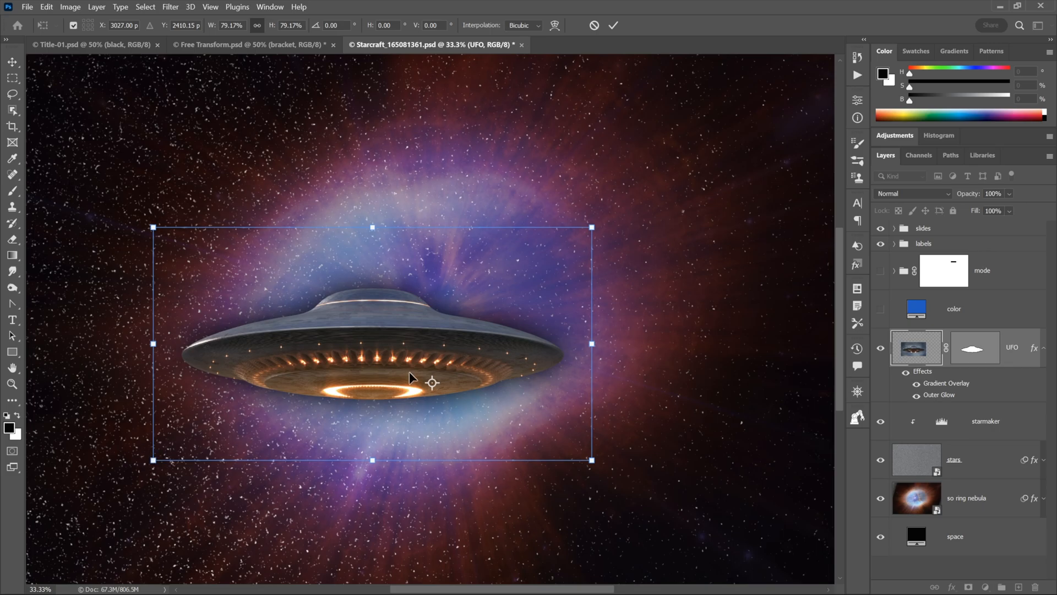
{"action": "key", "text": "ctrl+z"}
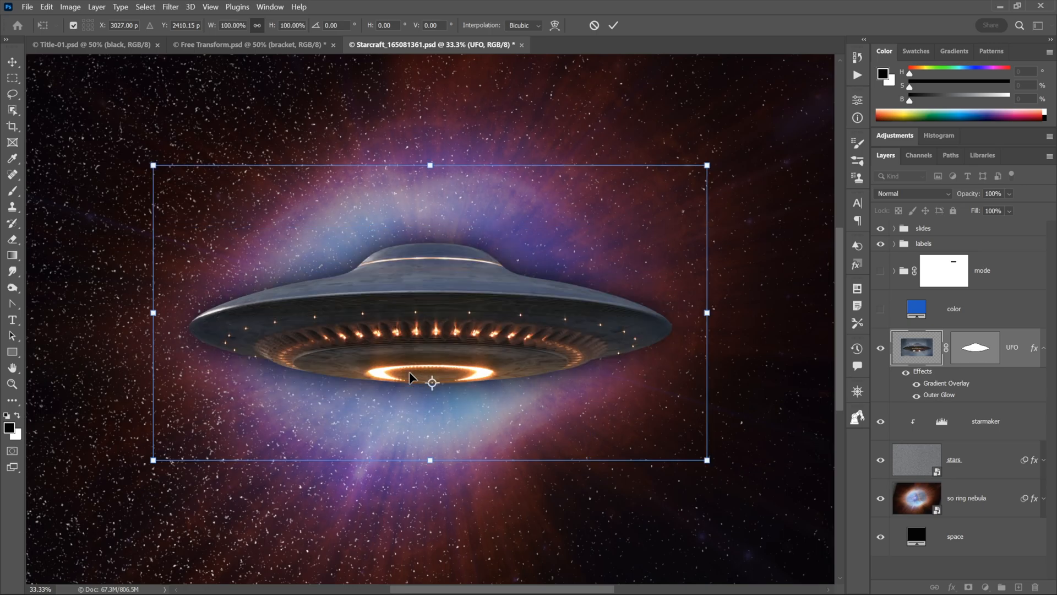
Scale the UFO to about 47% around the reference point at its base and cancel the transformation
{"action": "left_click_drag", "start_coordinate": [705, 164], "coordinate": [526, 241]}
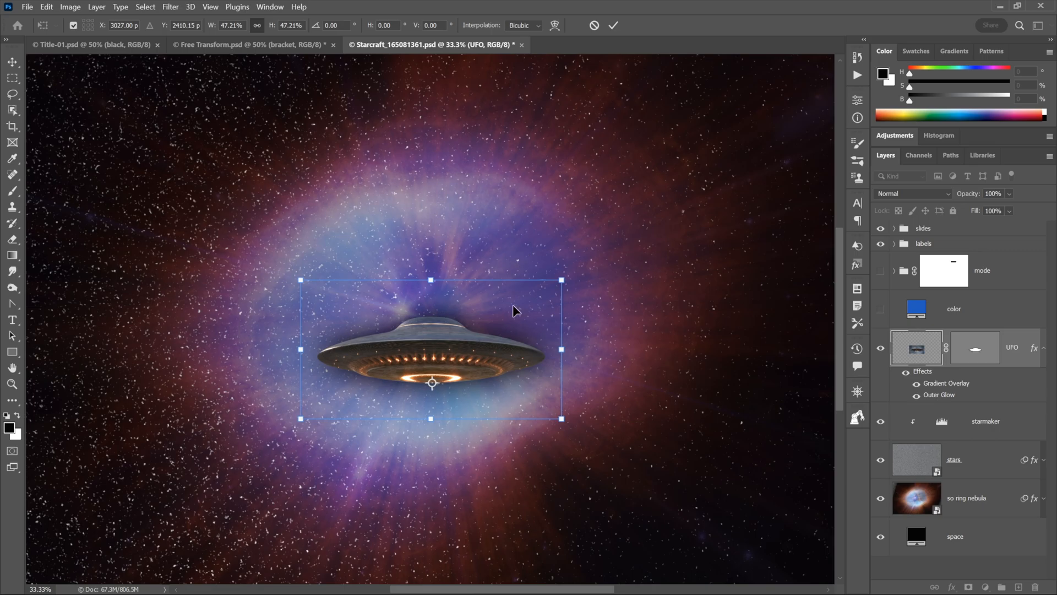
{"action": "left_click", "coordinate": [432, 383], "text": "alt"}
{"action": "key", "text": "Escape"}
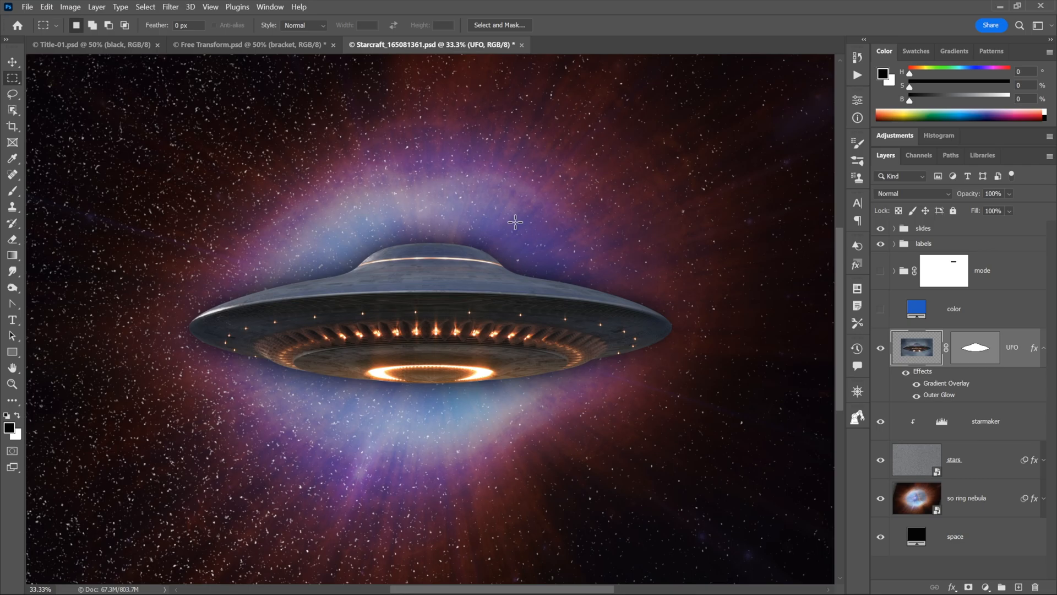
Display the slide about skewing and four-point distortion over the artwork, and revert to the plain UFO scene
{"action": "key", "text": "ctrl+alt+period"}
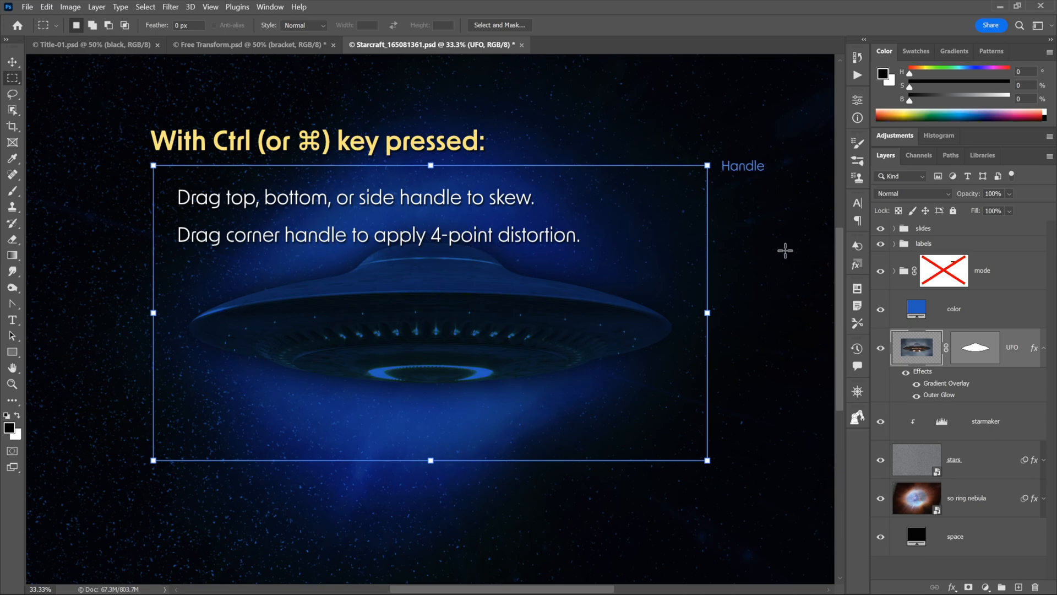
{"action": "key", "text": "ctrl+z"}
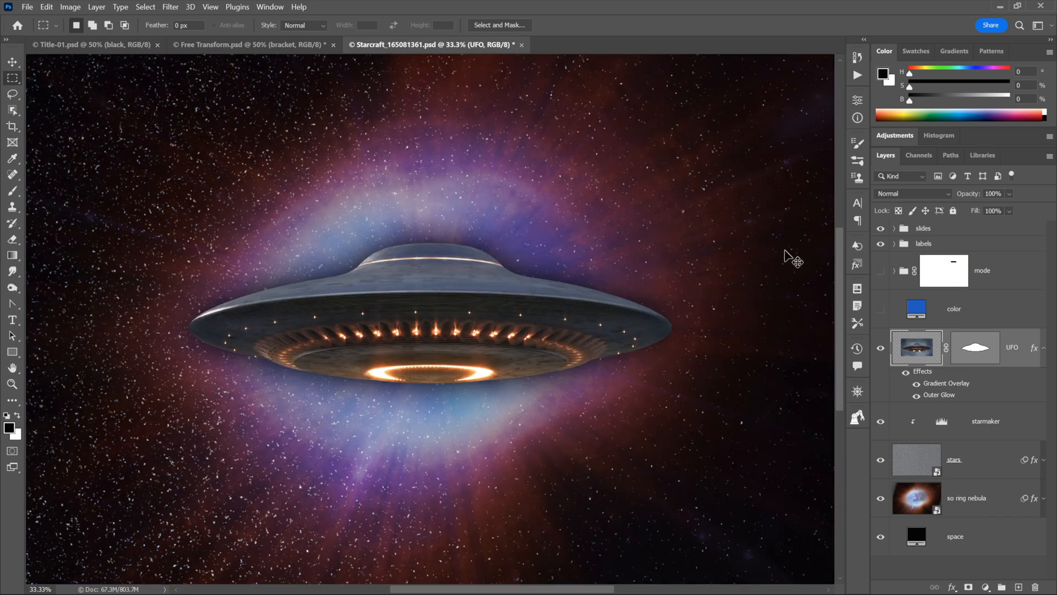
Start Free Transform on the UFO, try scaling and skewing it from its top-centre handle, and undo each attempt
{"action": "key", "text": "ctrl+t"}
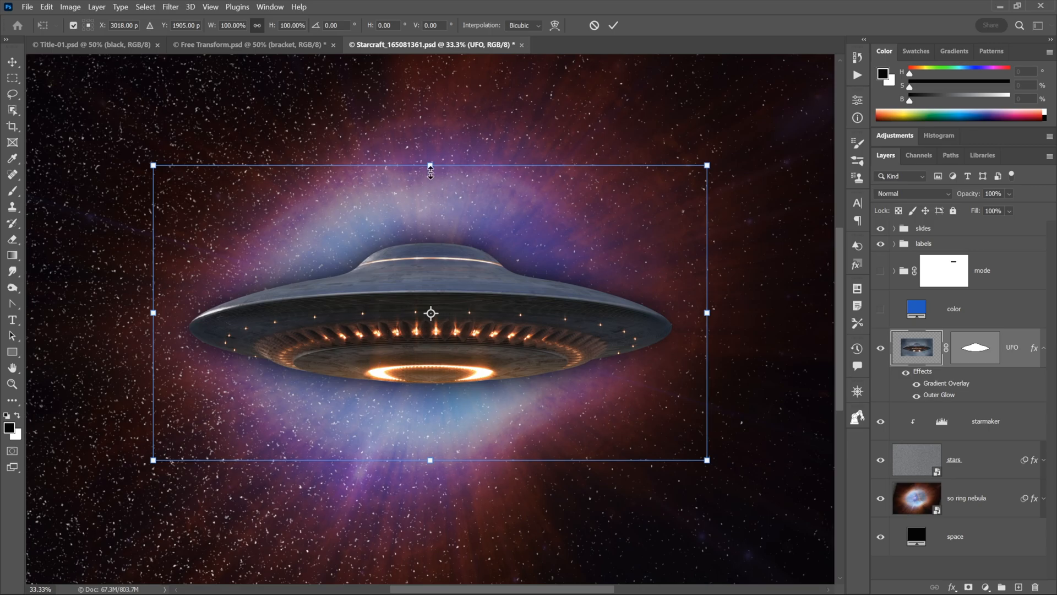
{"action": "left_click_drag", "start_coordinate": [430, 165], "coordinate": [430, 188]}
{"action": "key", "text": "ctrl+z"}
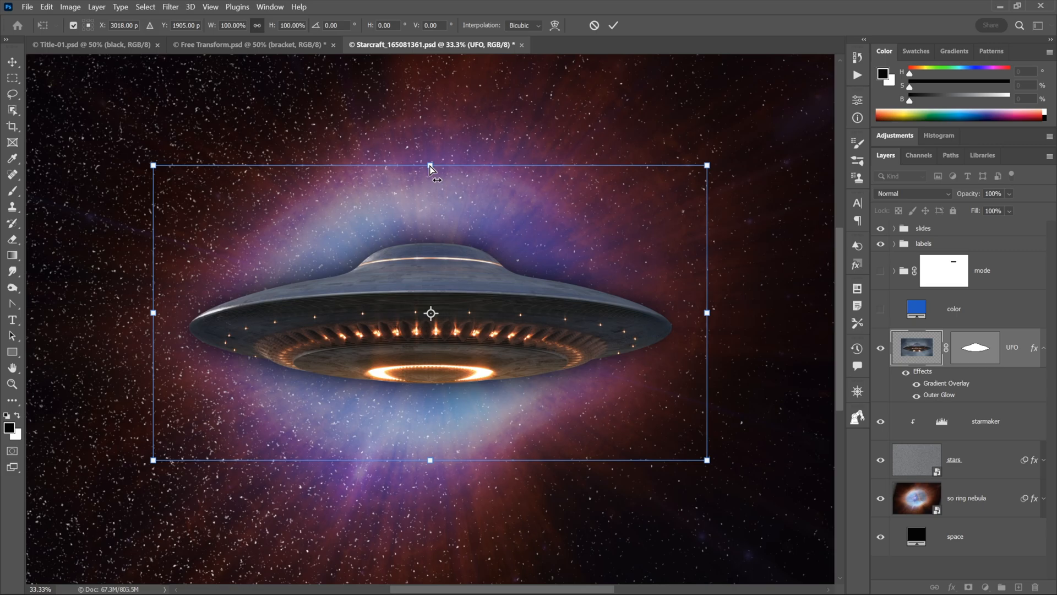
{"action": "left_click_drag", "start_coordinate": [430, 166], "coordinate": [392, 188]}
{"action": "key", "text": "ctrl+z"}
Skew the UFO horizontally from its bottom edge to about 11°, undo, and skew its right side upward to about -7.8°, undoing again
{"action": "left_click_drag", "start_coordinate": [431, 461], "coordinate": [488, 457]}
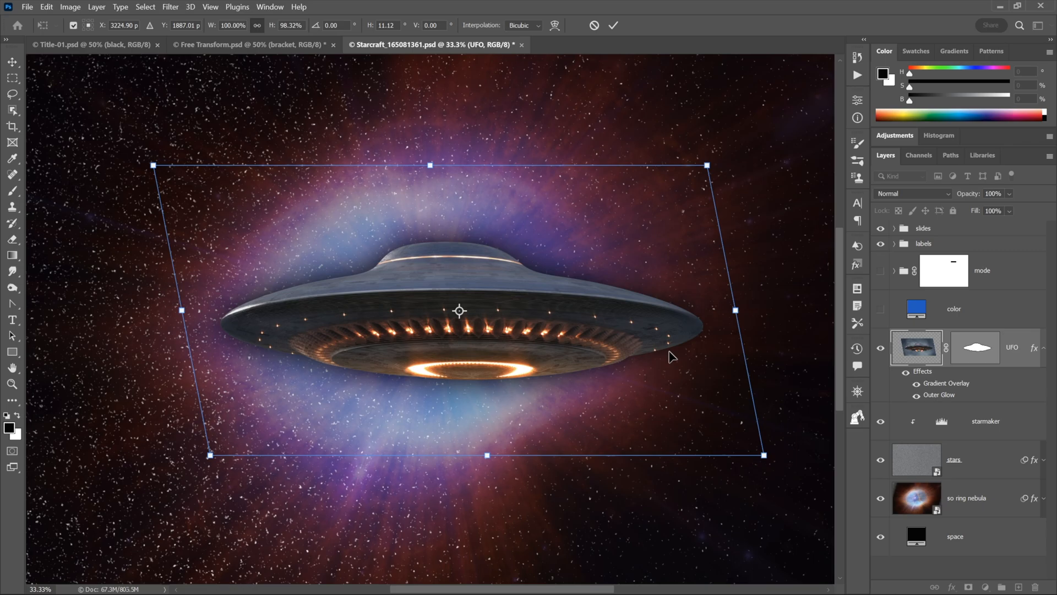
{"action": "key", "text": "ctrl+z"}
{"action": "left_click_drag", "start_coordinate": [707, 312], "coordinate": [650, 246]}
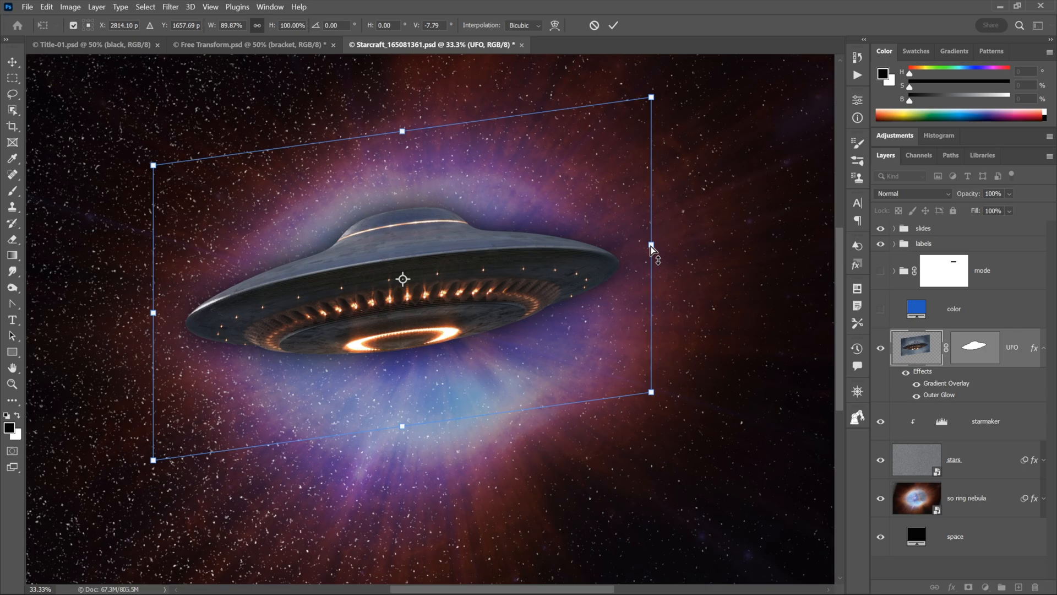
{"action": "key", "text": "ctrl+z"}
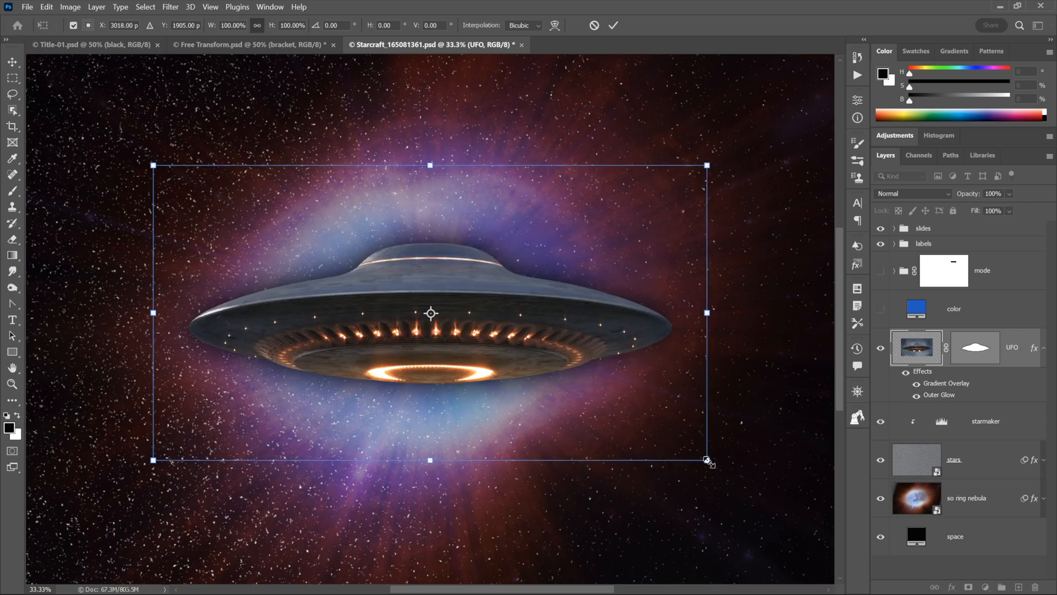
Try distorting the UFO by pulling its bottom-right corner inward, including a freeform four-point distortion, and cancel the transformation
{"action": "left_click_drag", "start_coordinate": [707, 460], "coordinate": [621, 413]}
{"action": "key", "text": "ctrl+z"}
{"action": "left_click_drag", "start_coordinate": [707, 462], "coordinate": [512, 340]}
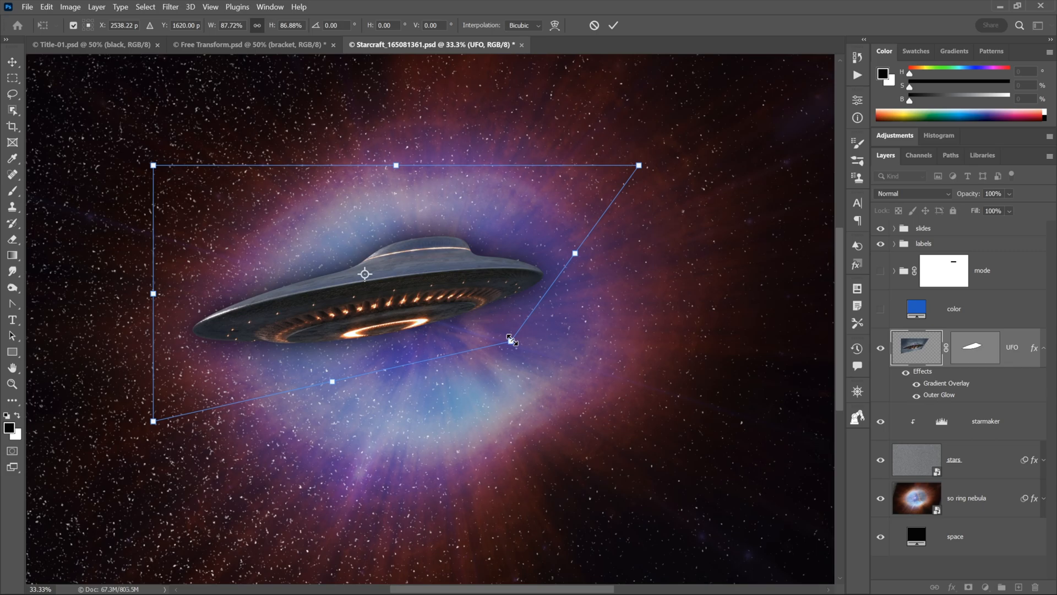
{"action": "key", "text": "Escape"}
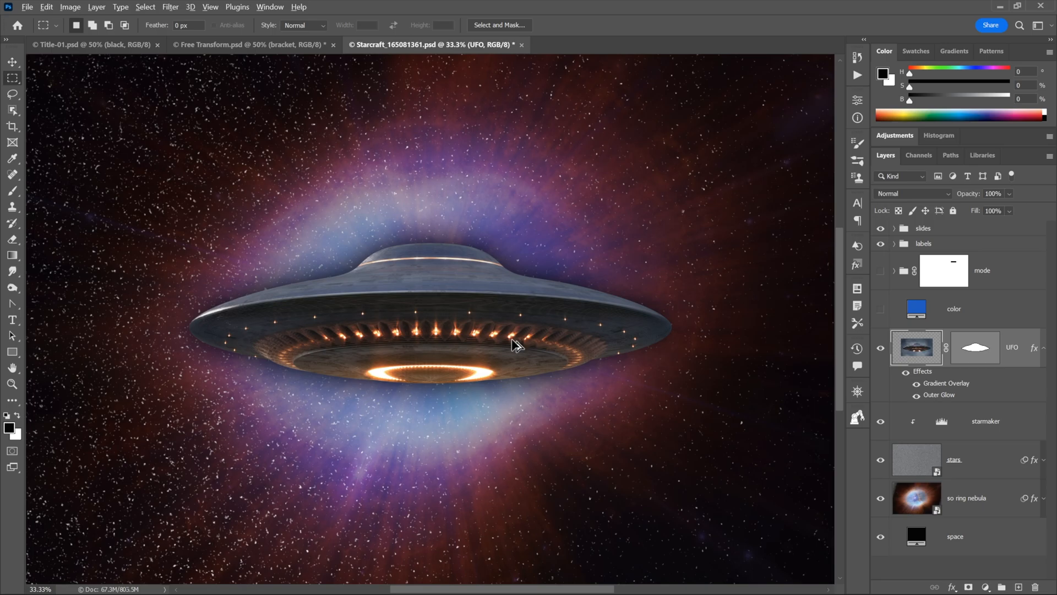
Bring up the slide explaining skew and four-point distortion again
{"action": "key", "text": "ctrl+alt+period"}
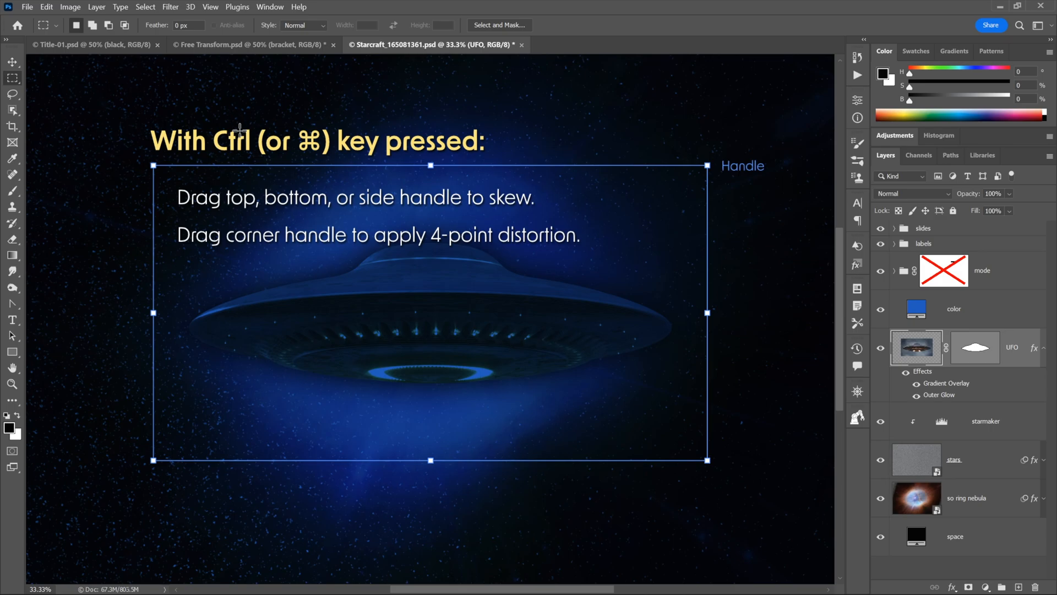
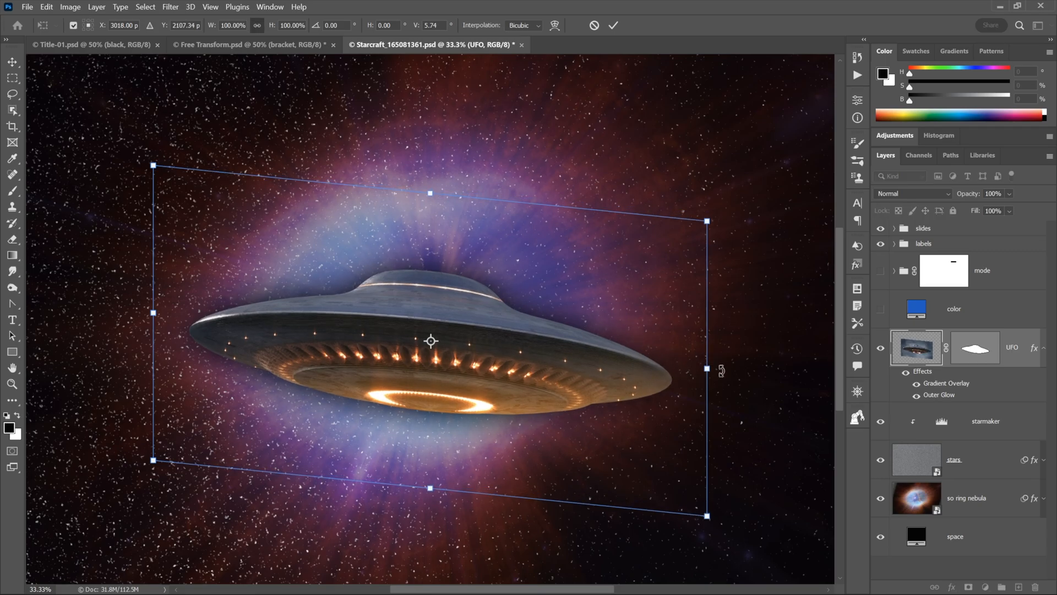
Undo the UFO's vertical side skew, try a constrained horizontal skew of its top edge to about 16.5°, and undo it
{"action": "key", "text": "ctrl+z"}
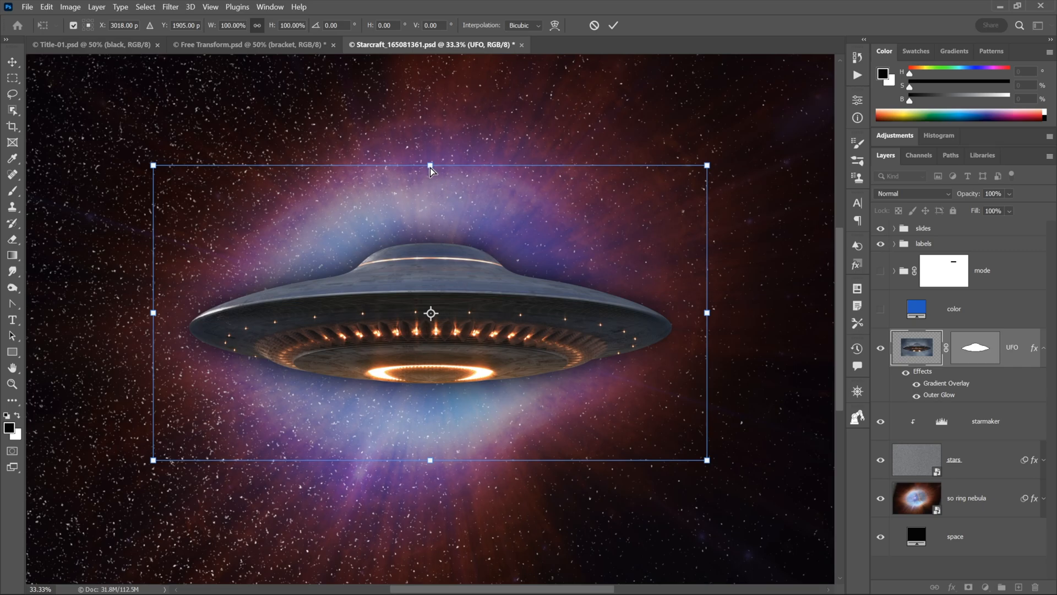
{"action": "left_click_drag", "start_coordinate": [431, 167], "coordinate": [343, 182]}
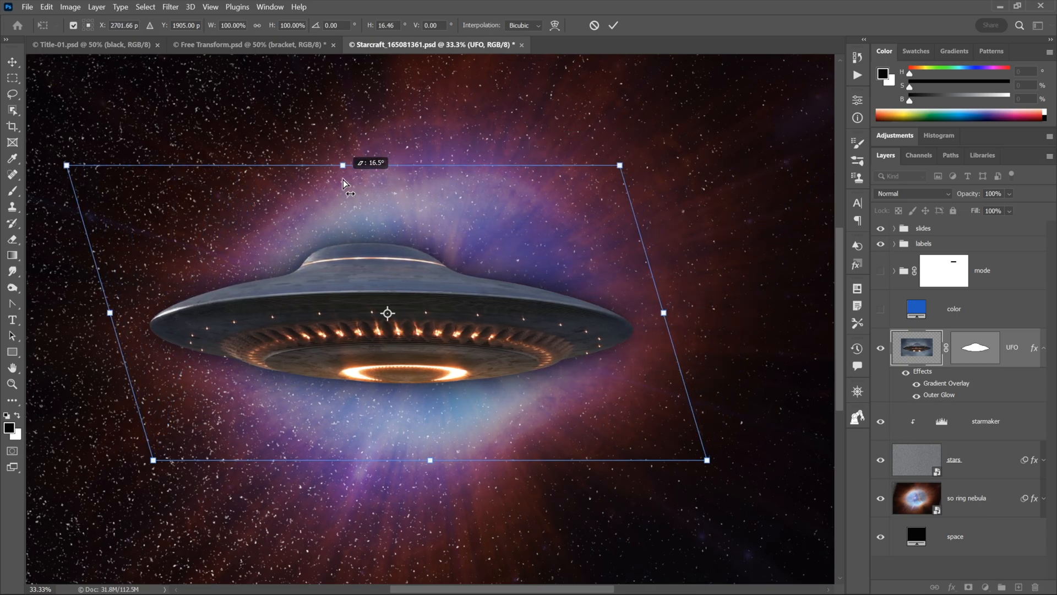
{"action": "left_click_drag", "start_coordinate": [343, 179], "coordinate": [342, 177]}
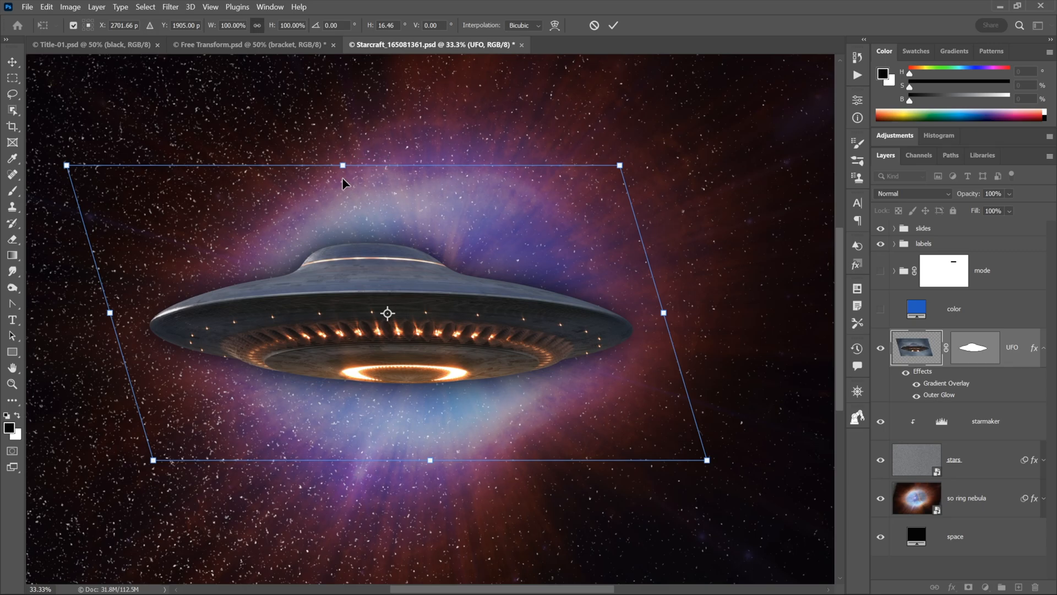
{"action": "key", "text": "ctrl+z"}
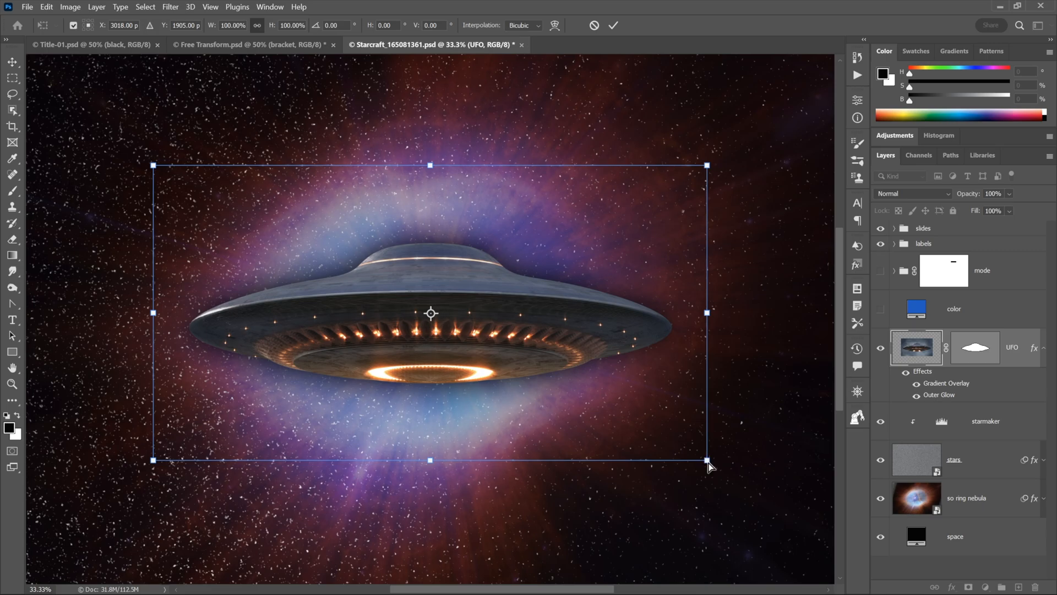
Try a constrained distortion that slides only the UFO's bottom-right corner inward along the bottom edge, and undo it
{"action": "left_click_drag", "start_coordinate": [708, 463], "coordinate": [577, 456]}
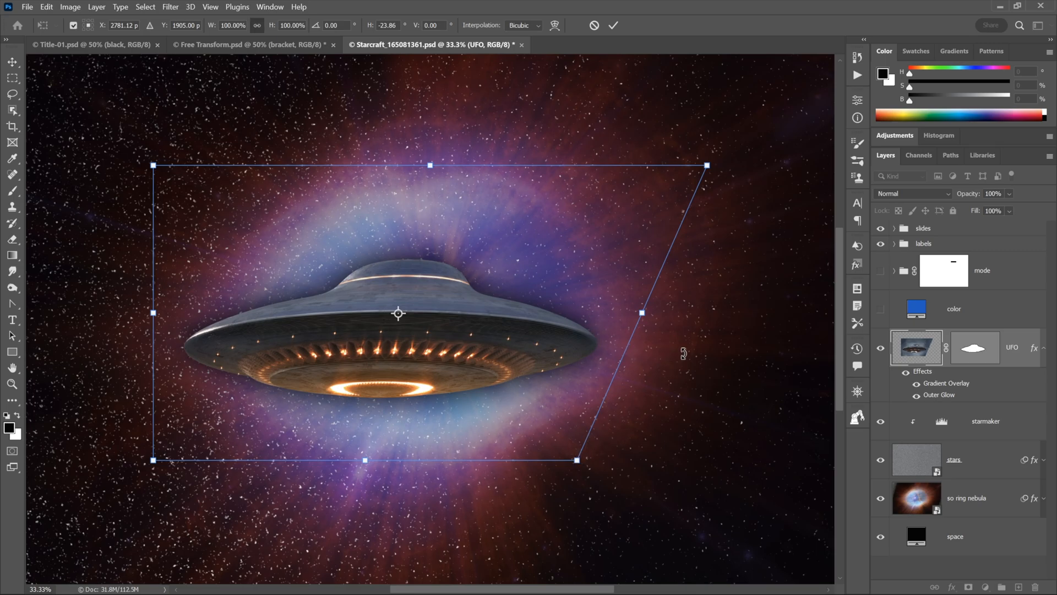
{"action": "key", "text": "ctrl+z"}
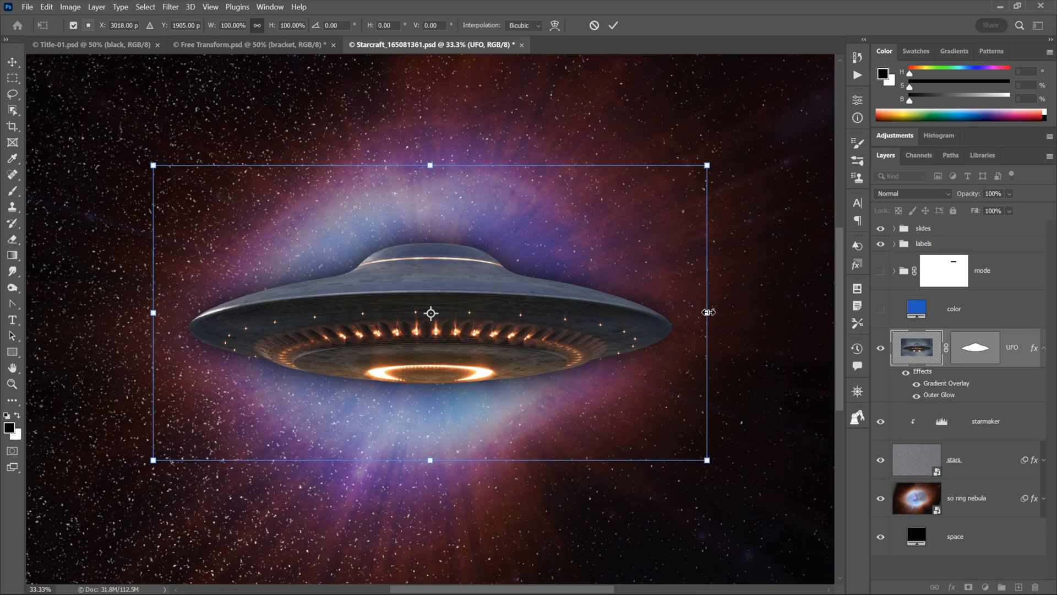
Skew the UFO symmetrically around its centre from the right side, ending at about 14.6° with 89.87% width, and undo the skews
{"action": "left_click_drag", "start_coordinate": [708, 310], "coordinate": [699, 245]}
{"action": "key", "text": "ctrl+z"}
{"action": "left_click_drag", "start_coordinate": [709, 313], "coordinate": [704, 392]}
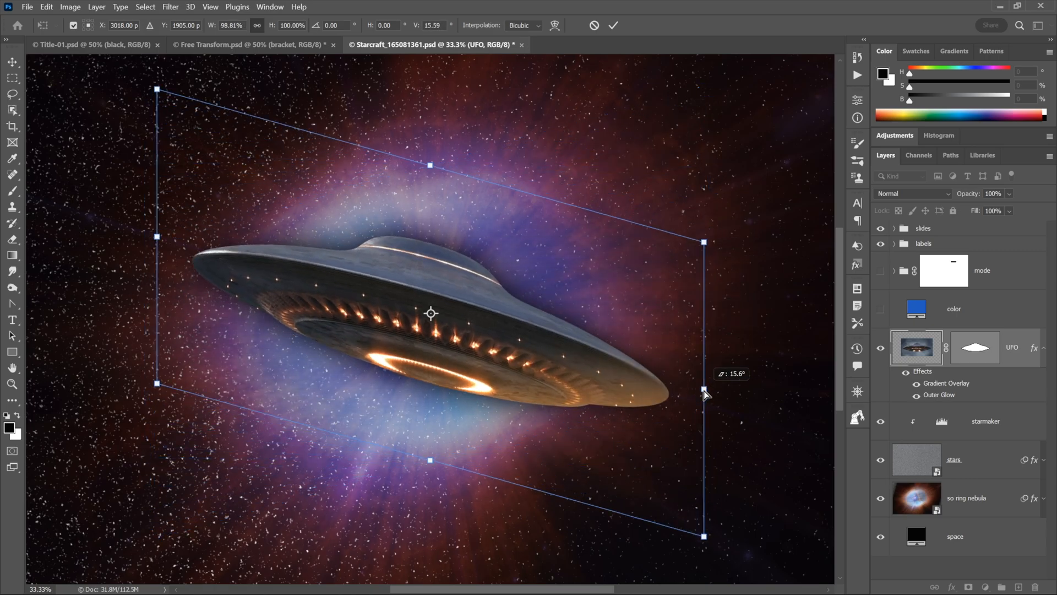
{"action": "left_click_drag", "start_coordinate": [705, 392], "coordinate": [679, 378]}
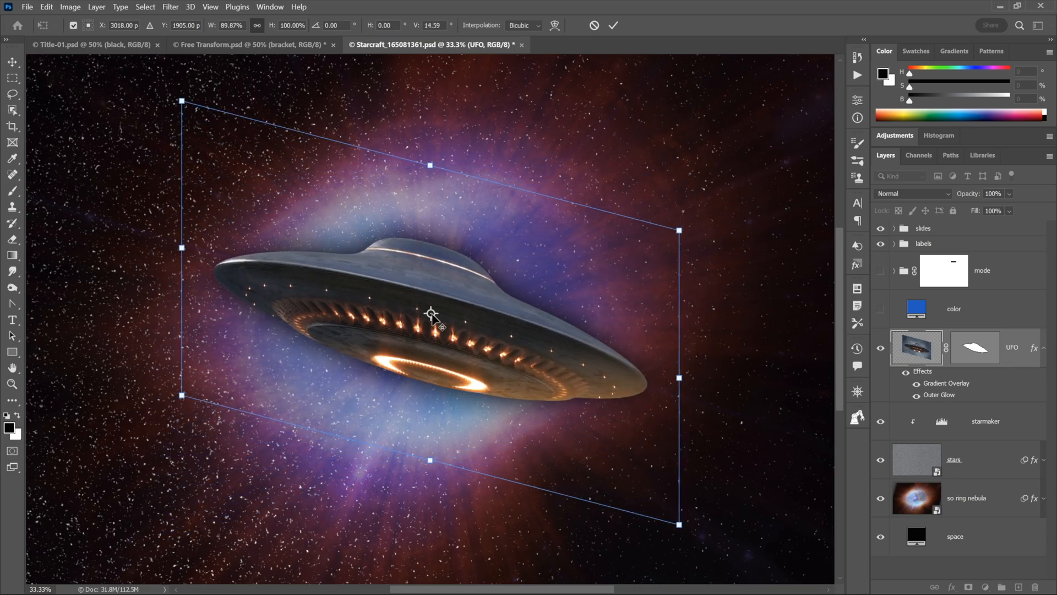
{"action": "key", "text": "ctrl+z"}
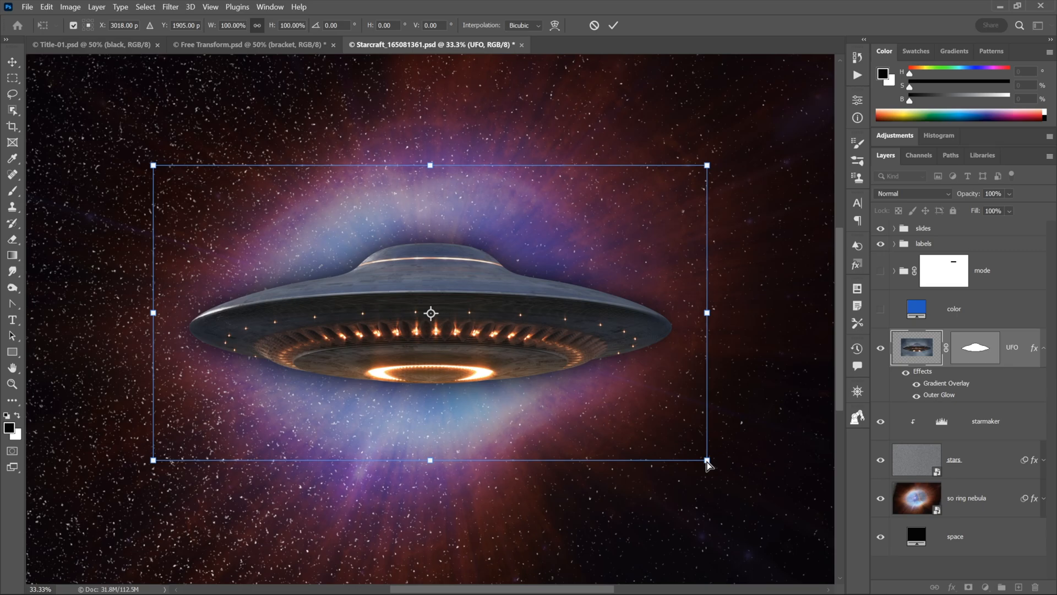
Distort the UFO symmetrically by moving its bottom-right corner outward with the opposite corner mirroring it, and undo the distortion
{"action": "left_click_drag", "start_coordinate": [707, 462], "coordinate": [651, 532]}
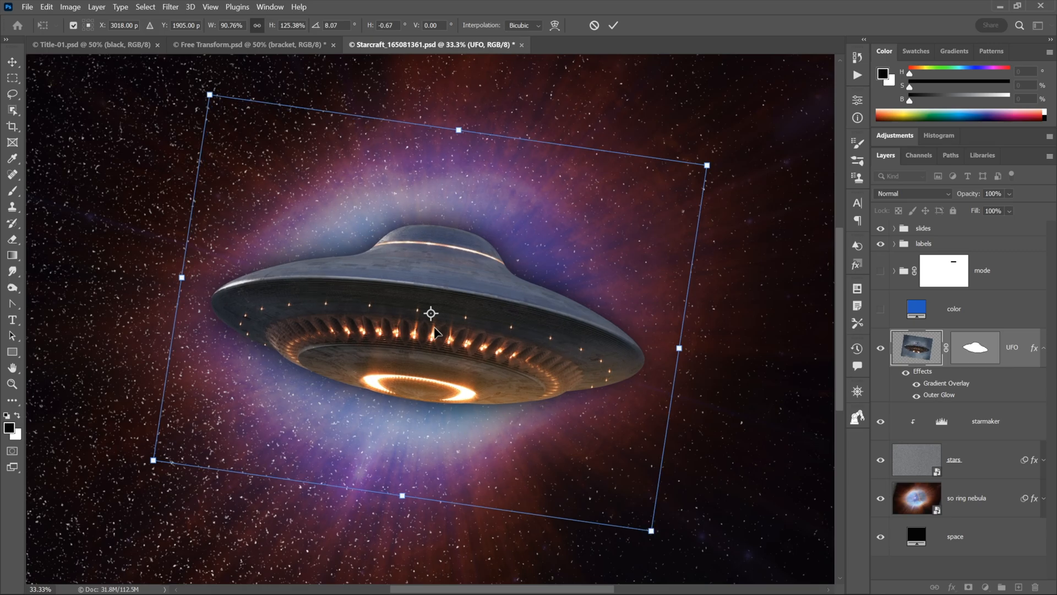
{"action": "key", "text": "ctrl+z"}
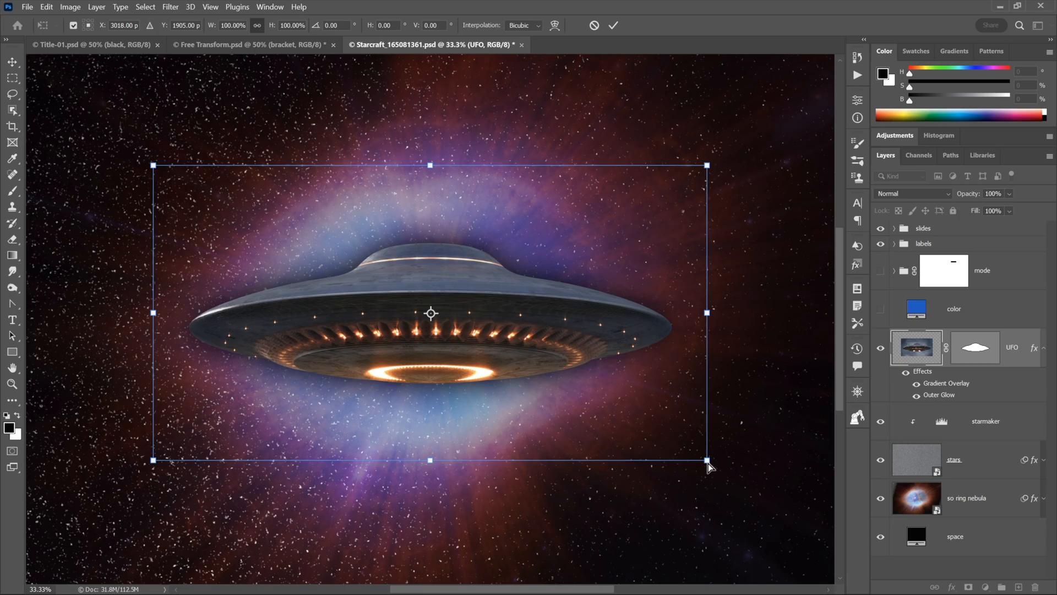
Apply a perspective distortion that stretches the UFO's right edge vertically to about 153% height, and undo it
{"action": "left_click_drag", "start_coordinate": [707, 462], "coordinate": [715, 540]}
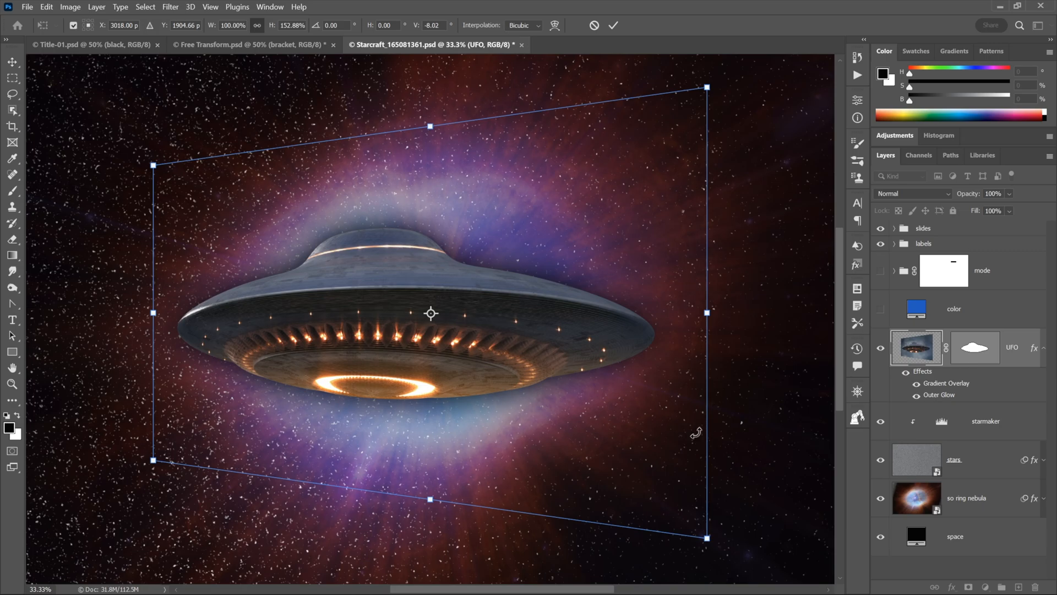
{"action": "key", "text": "ctrl+z"}
{"action": "key", "text": "ctrl+z"}
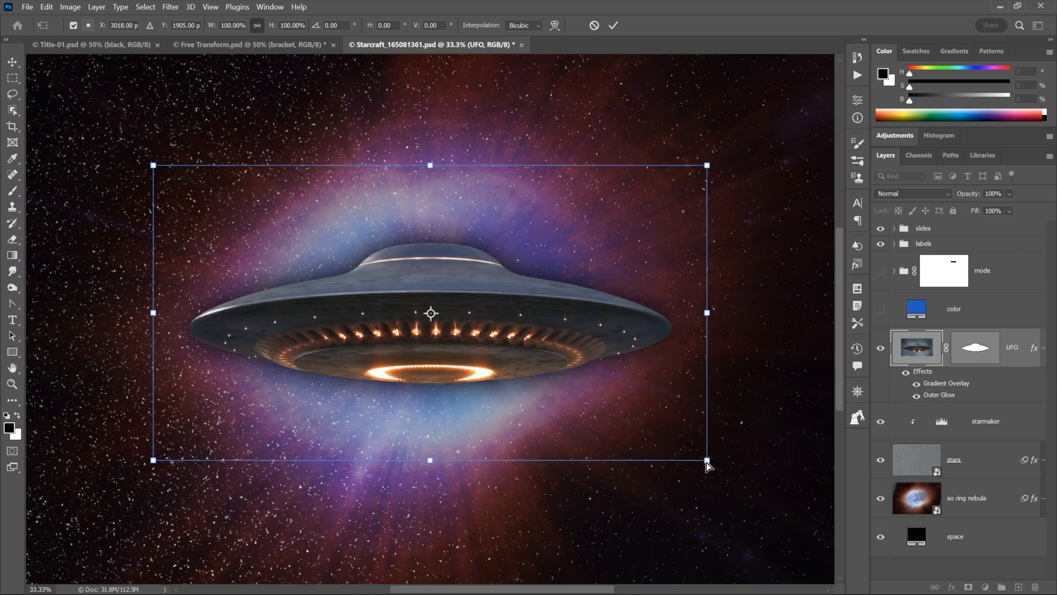
Apply a perspective distortion that narrows the UFO's bottom edge symmetrically, at an angle of about 24.7°
{"action": "left_click_drag", "start_coordinate": [708, 461], "coordinate": [572, 467]}
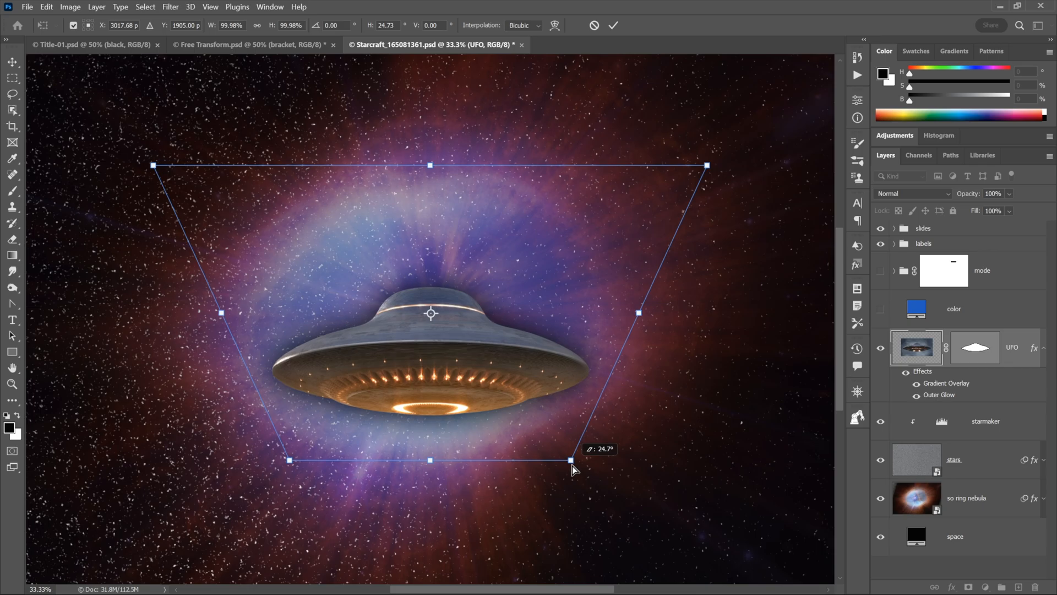
Narrow the UFO's bottom edge further in perspective, to an angle of about 41.3°, and cancel the transformation
{"action": "left_click_drag", "start_coordinate": [573, 466], "coordinate": [451, 455]}
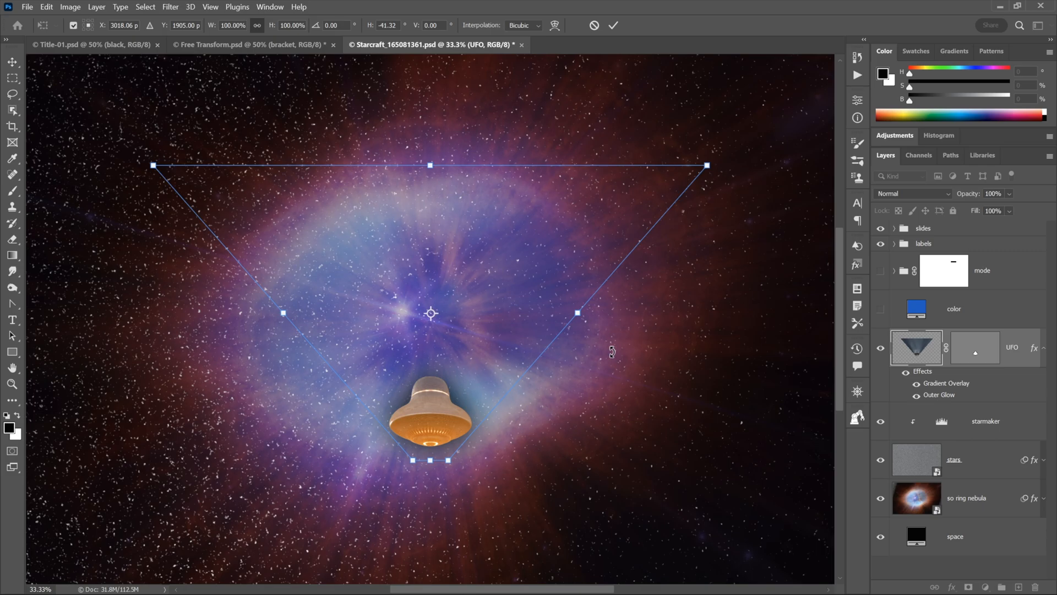
{"action": "key", "text": "Escape"}
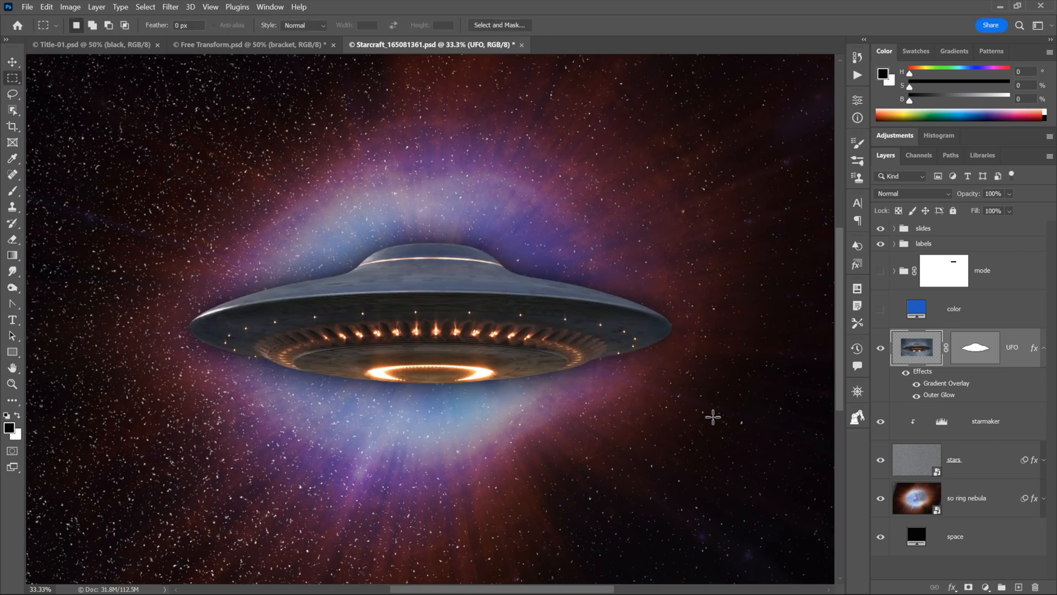
Switch to the Static layer.psd document and choose Bicubic as the Free Transform interpolation for the UFO layer
{"action": "key", "text": "ctrl+shift+Tab"}
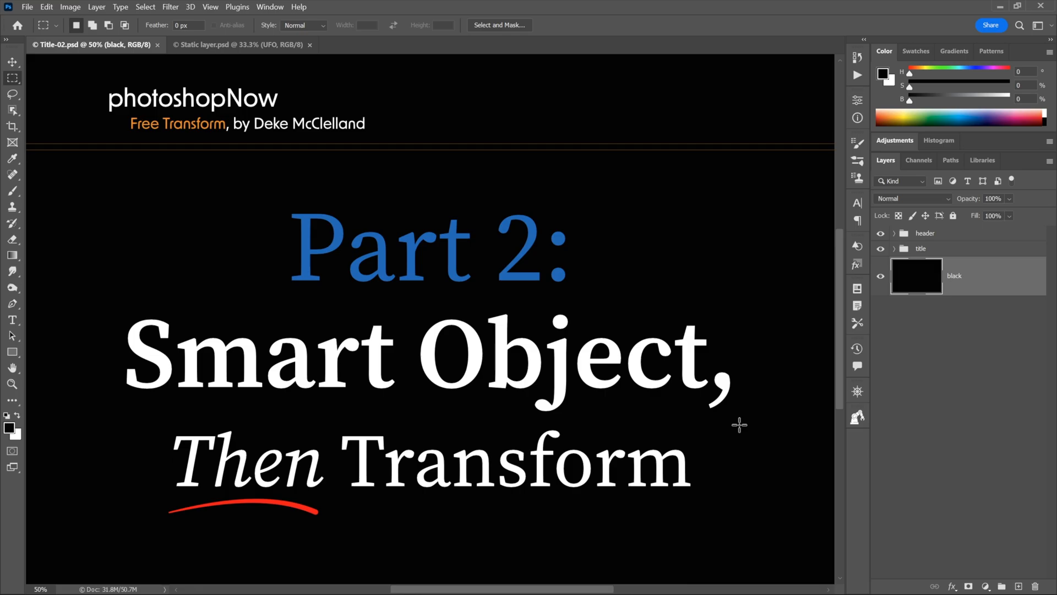
{"action": "key", "text": "ctrl+Tab"}
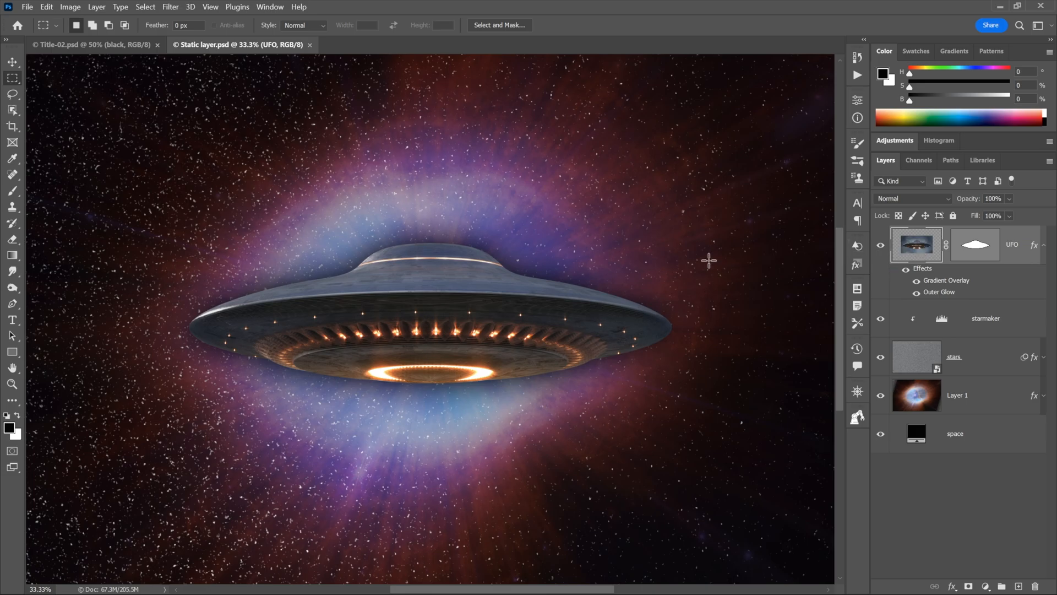
{"action": "key", "text": "ctrl+t"}
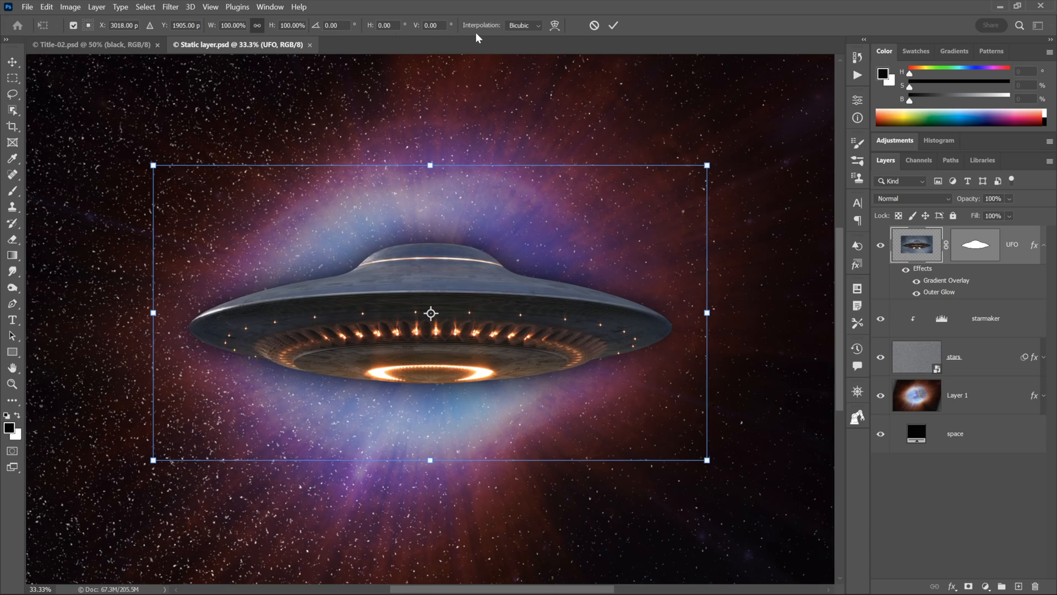
{"action": "left_click", "coordinate": [533, 28]}
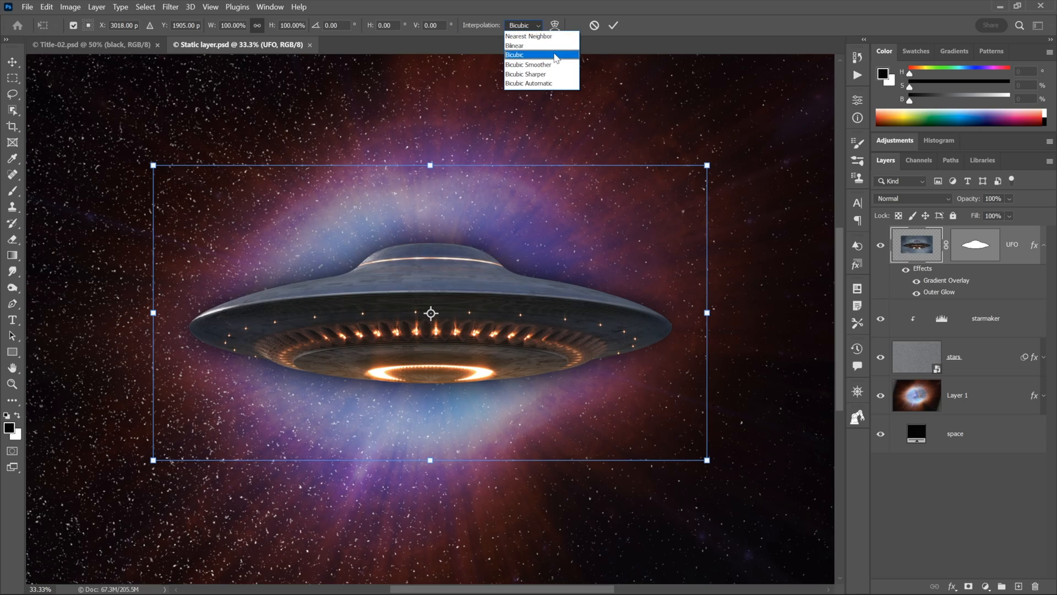
{"action": "left_click", "coordinate": [555, 55]}
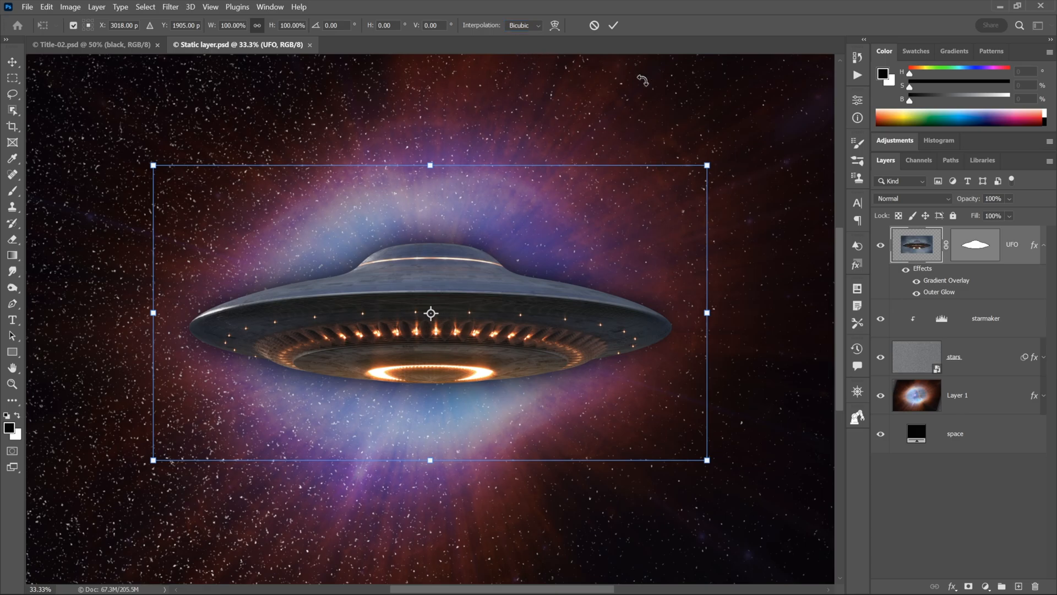
{"action": "key", "text": "Return"}
{"action": "key", "text": "m"}
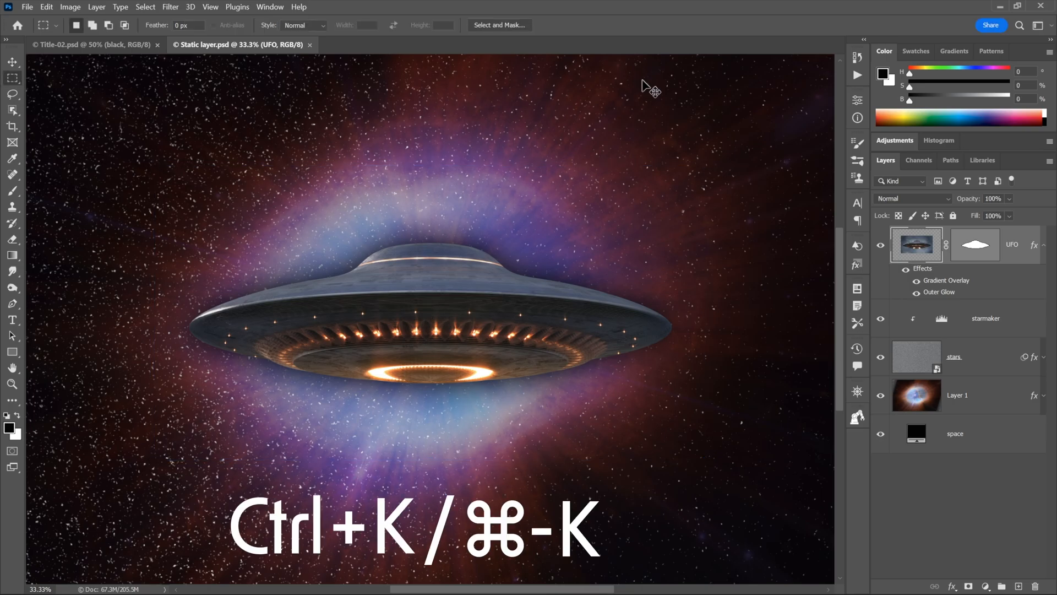
Try Bicubic Automatic as the Image Interpolation preference, and settle on Bicubic (best for smooth gradients)
{"action": "key", "text": "ctrl+k"}
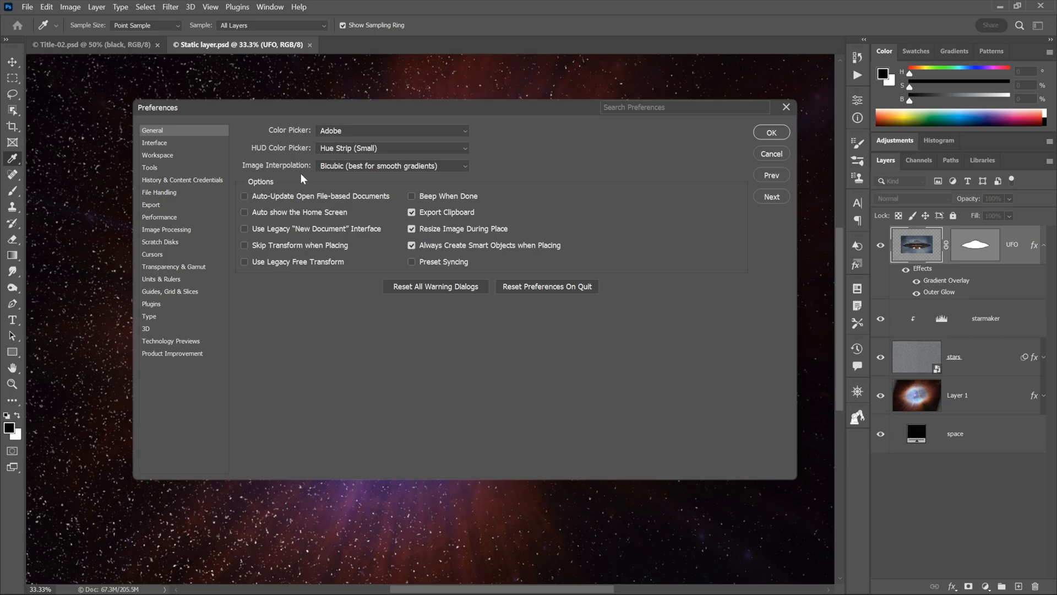
{"action": "left_click", "coordinate": [447, 167]}
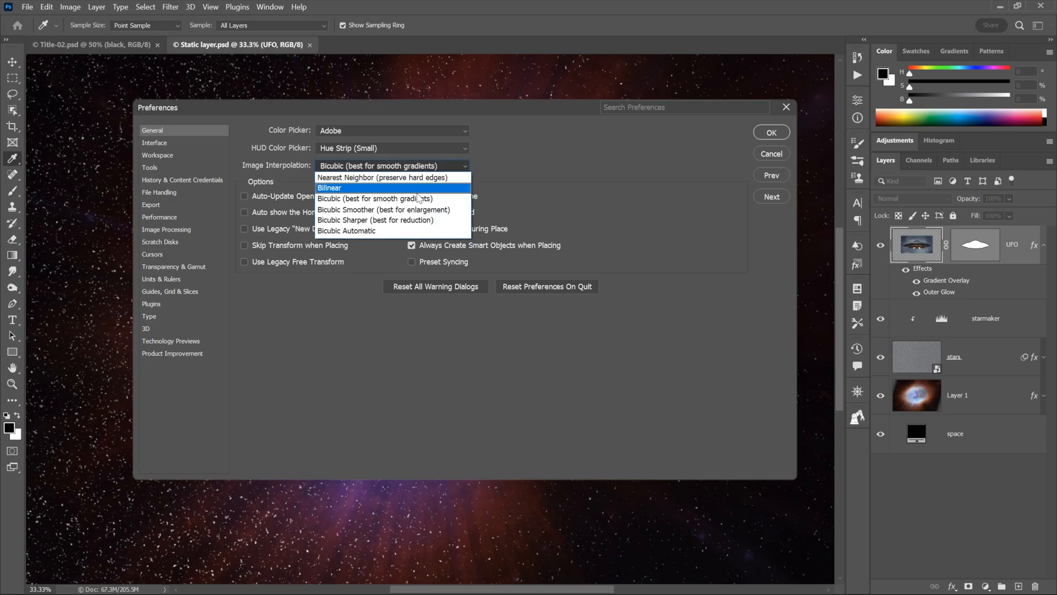
{"action": "left_click", "coordinate": [419, 231]}
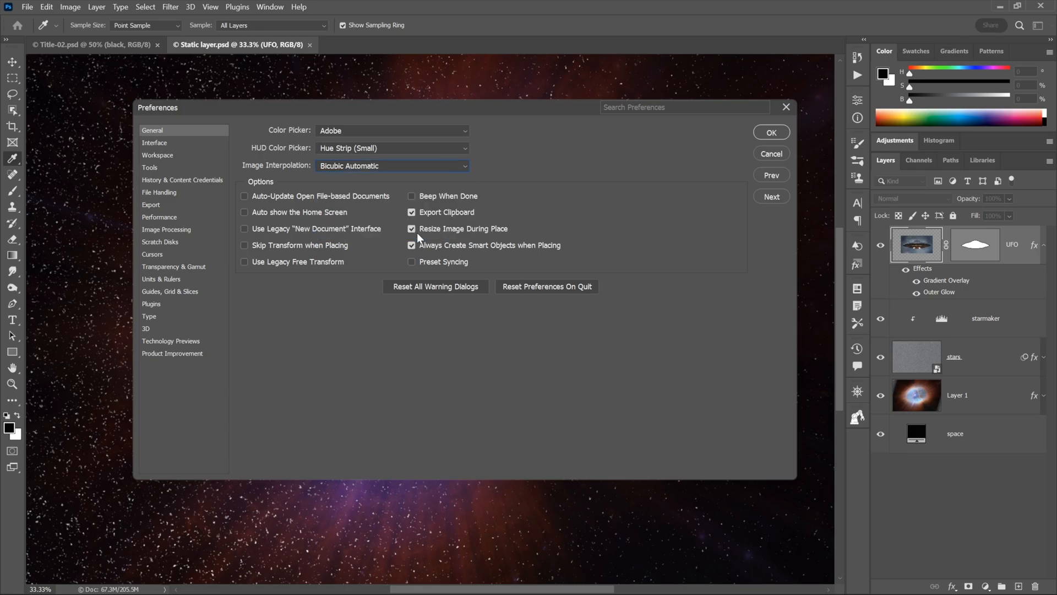
{"action": "left_click", "coordinate": [390, 168]}
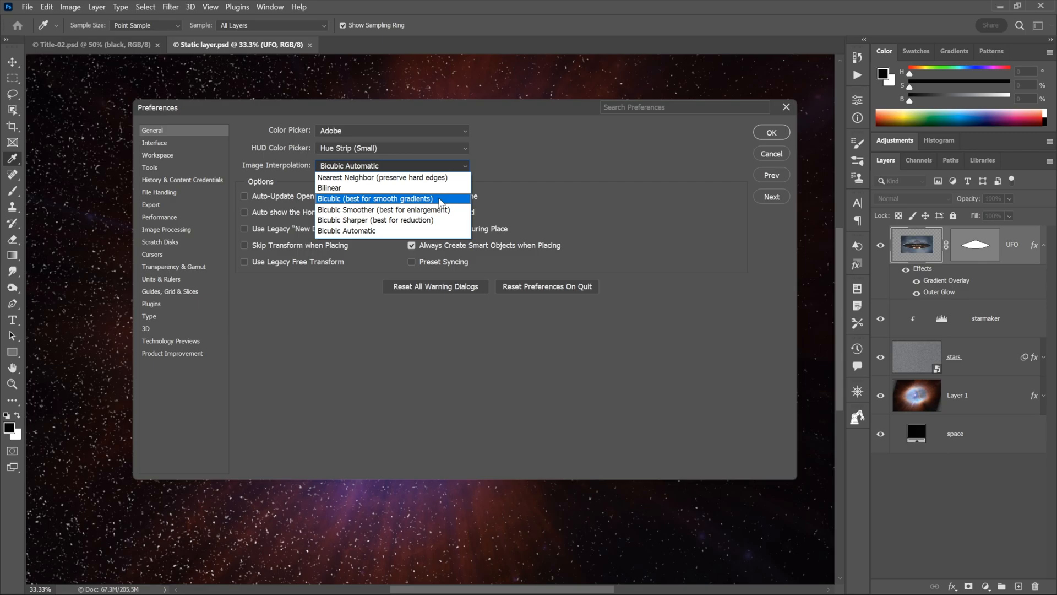
{"action": "left_click", "coordinate": [440, 202]}
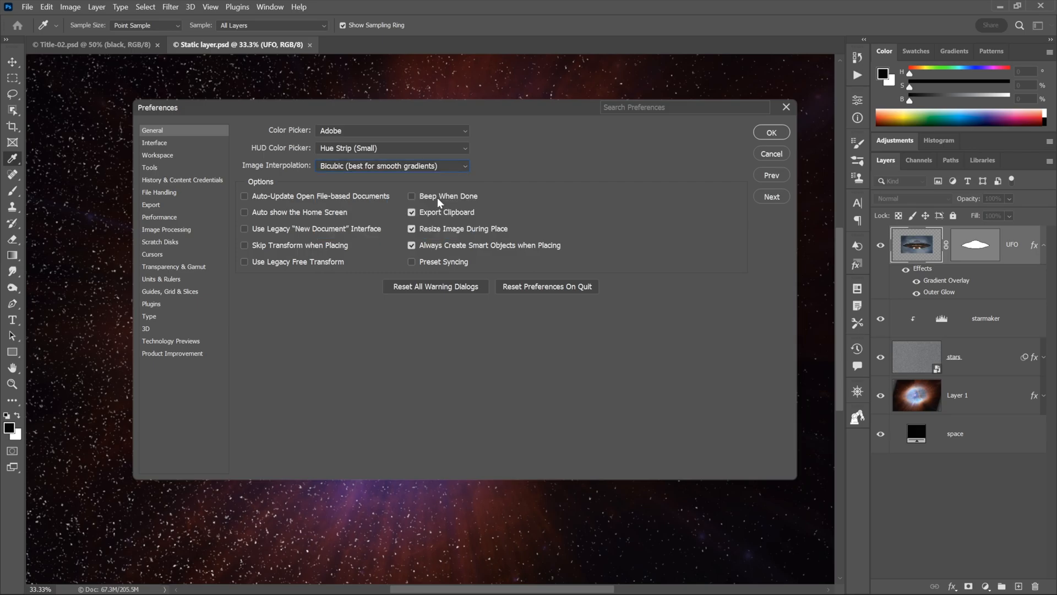
{"action": "left_click", "coordinate": [397, 168]}
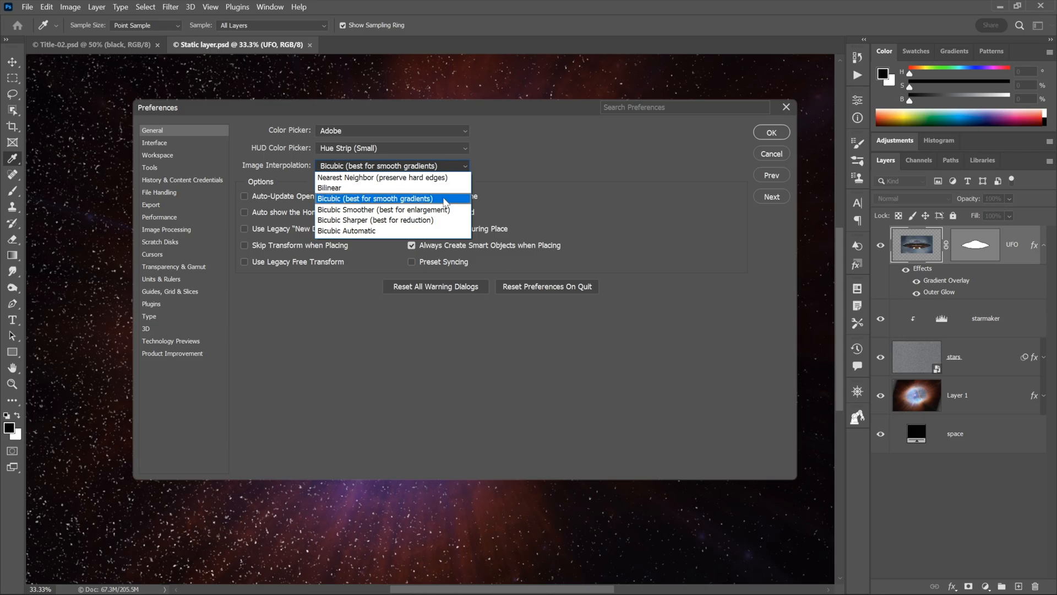
{"action": "left_click", "coordinate": [445, 202]}
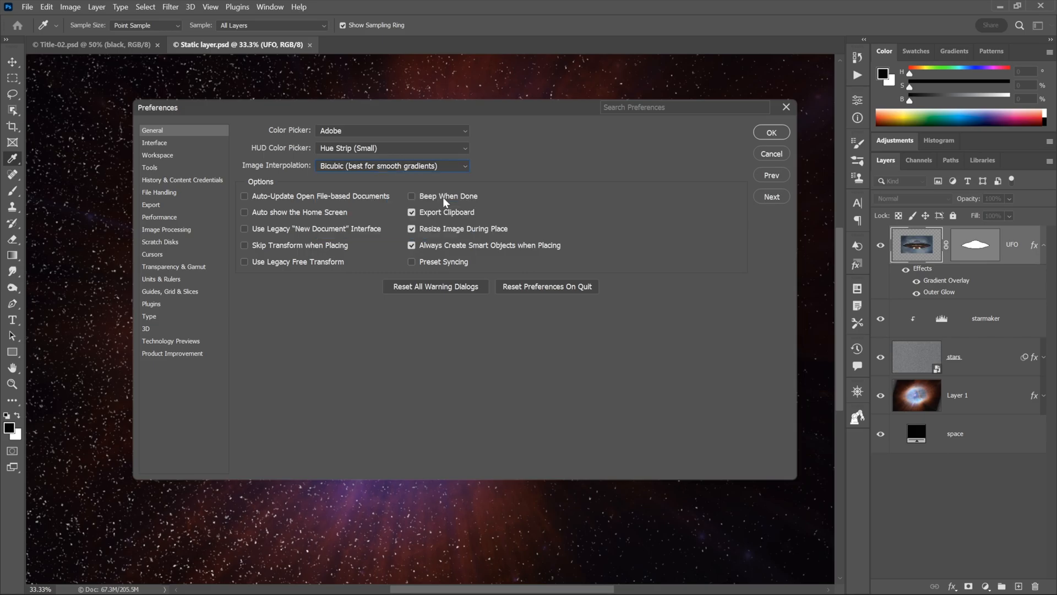
{"action": "left_click", "coordinate": [771, 134]}
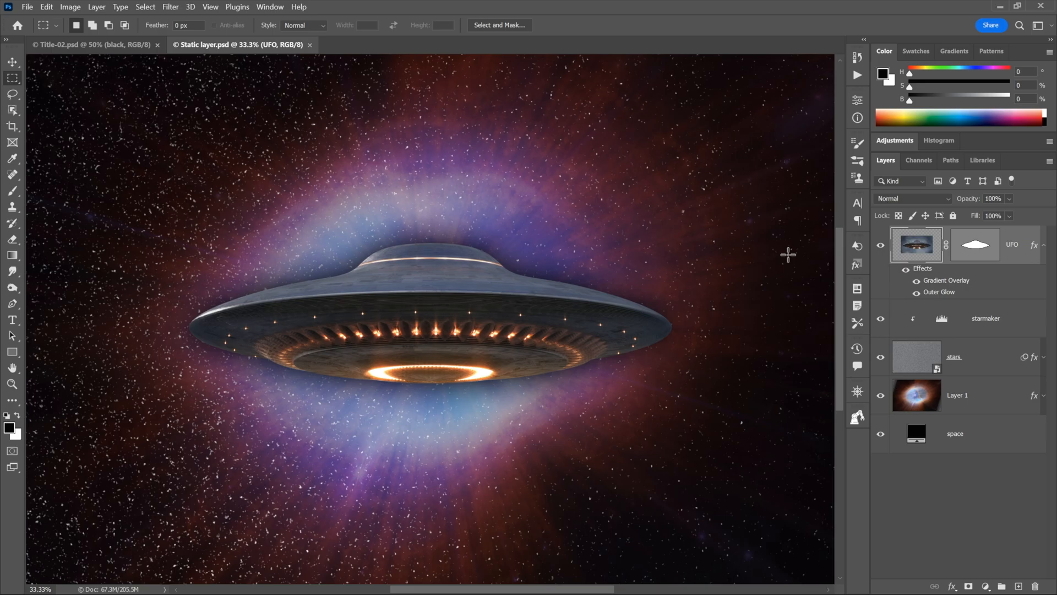
Duplicate the UFO layer and delete the vector mask from the copy
{"action": "key", "text": "ctrl+j"}
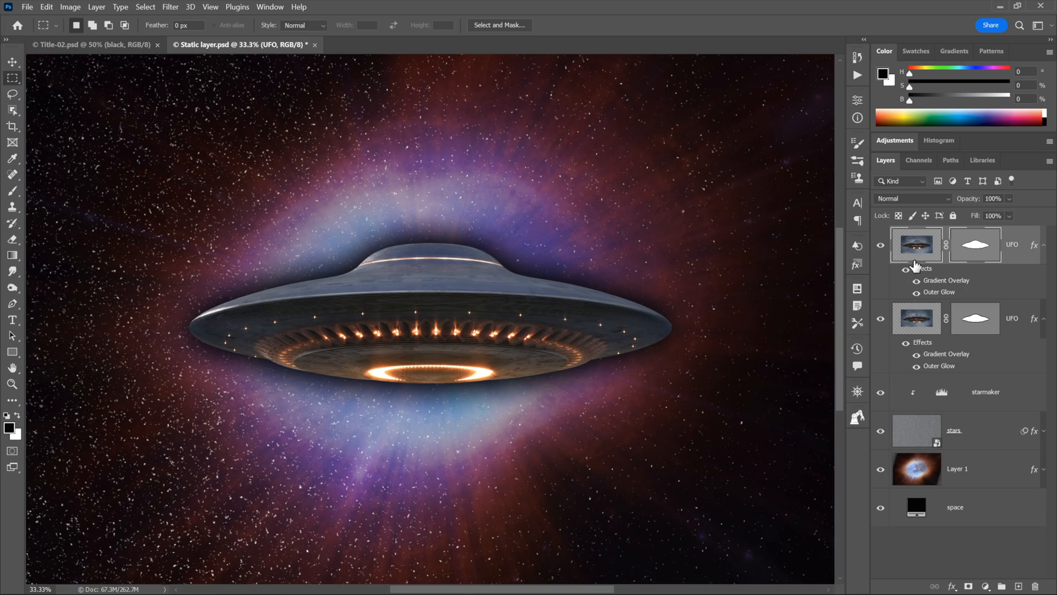
{"action": "left_click", "coordinate": [968, 247]}
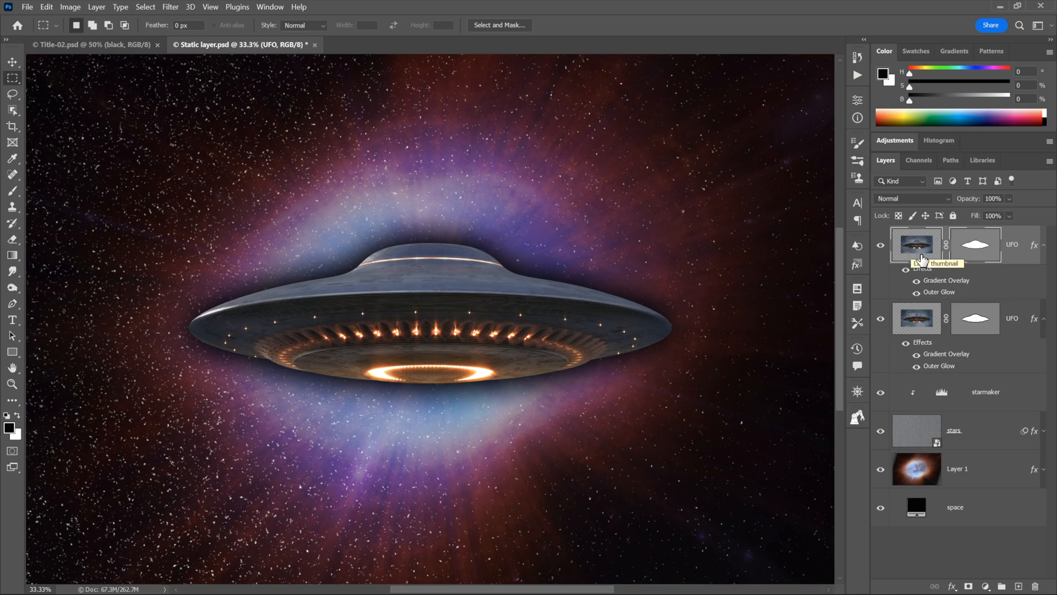
{"action": "left_click", "coordinate": [969, 249]}
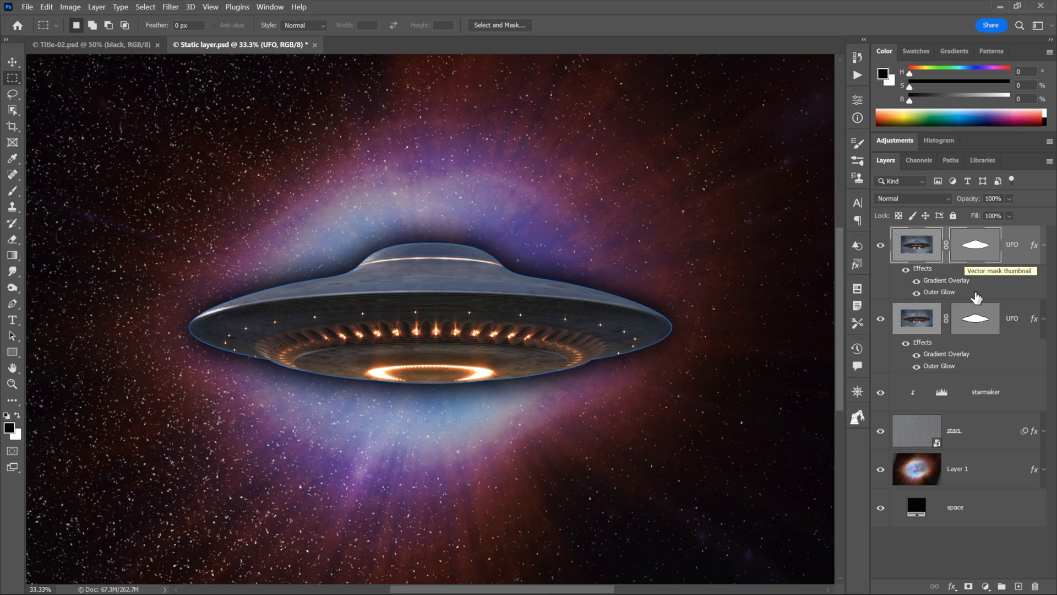
{"action": "right_click", "coordinate": [975, 248]}
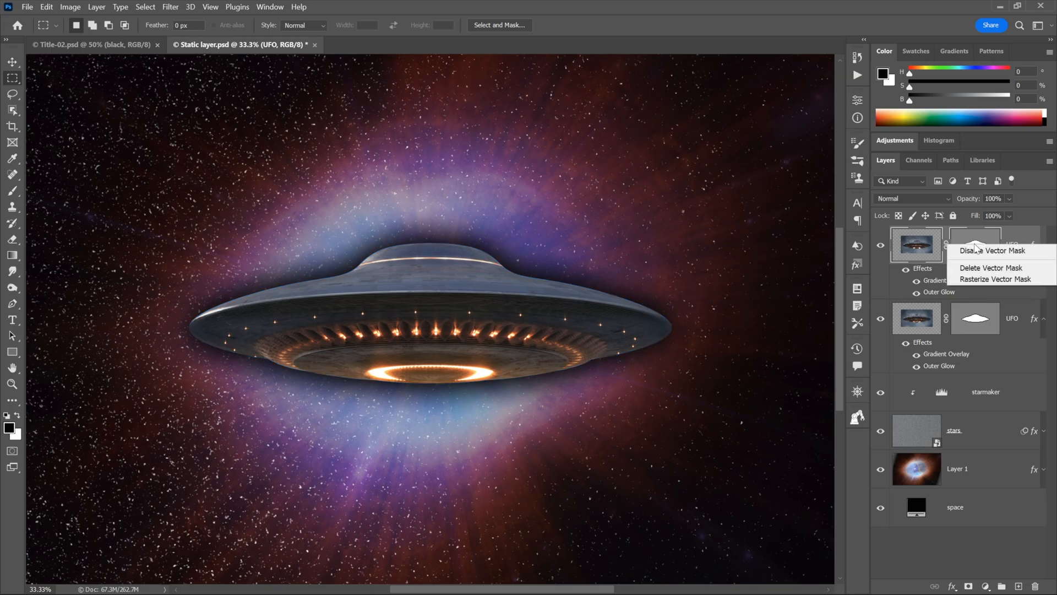
{"action": "left_click", "coordinate": [1011, 270]}
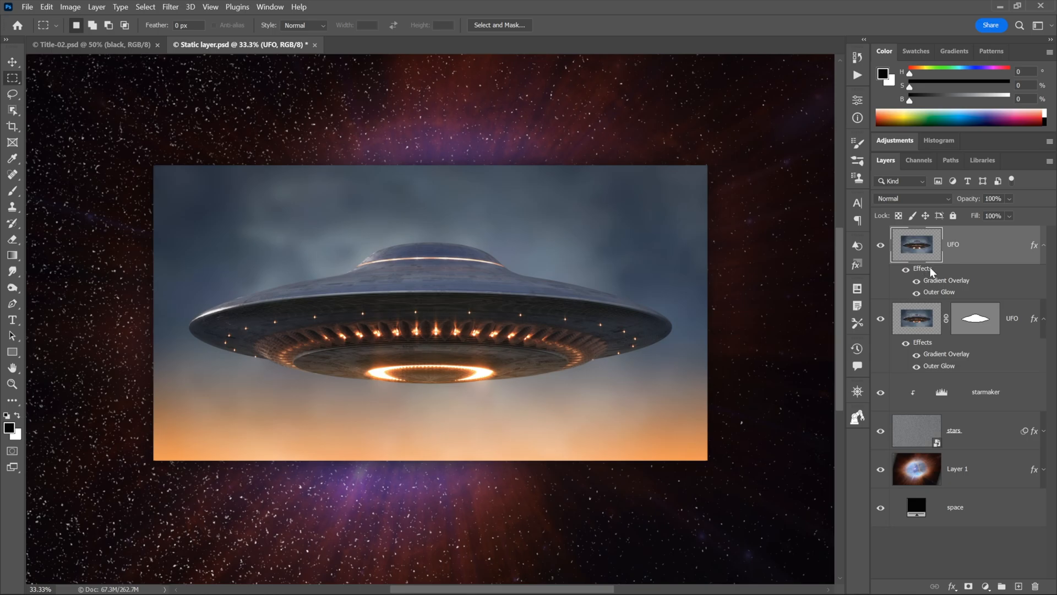
Clear the layer style from the upper UFO copy and hide the original UFO layer
{"action": "right_click", "coordinate": [930, 269]}
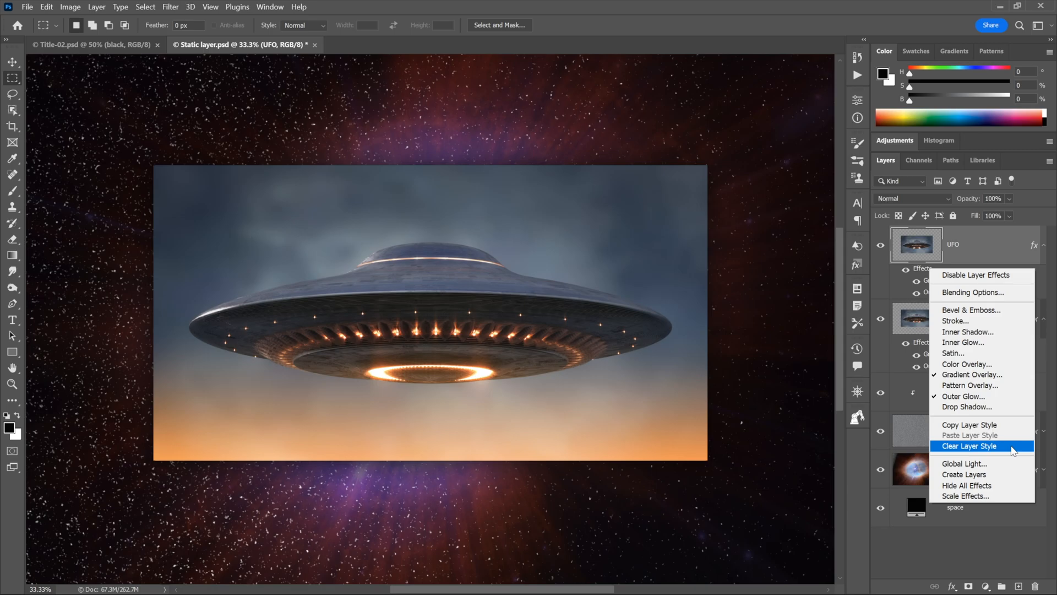
{"action": "left_click", "coordinate": [1012, 446]}
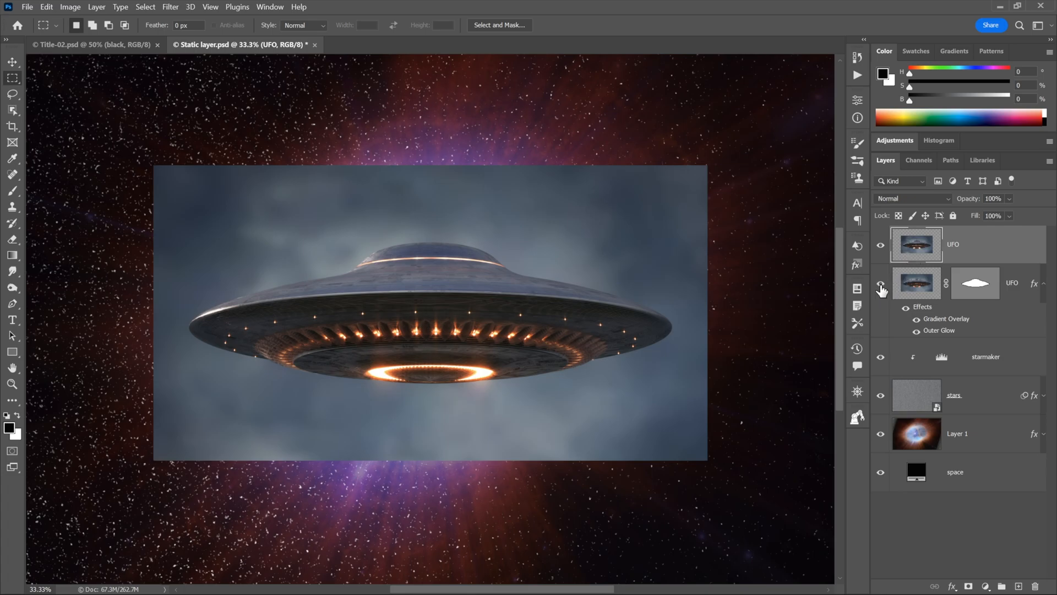
{"action": "left_click", "coordinate": [881, 284]}
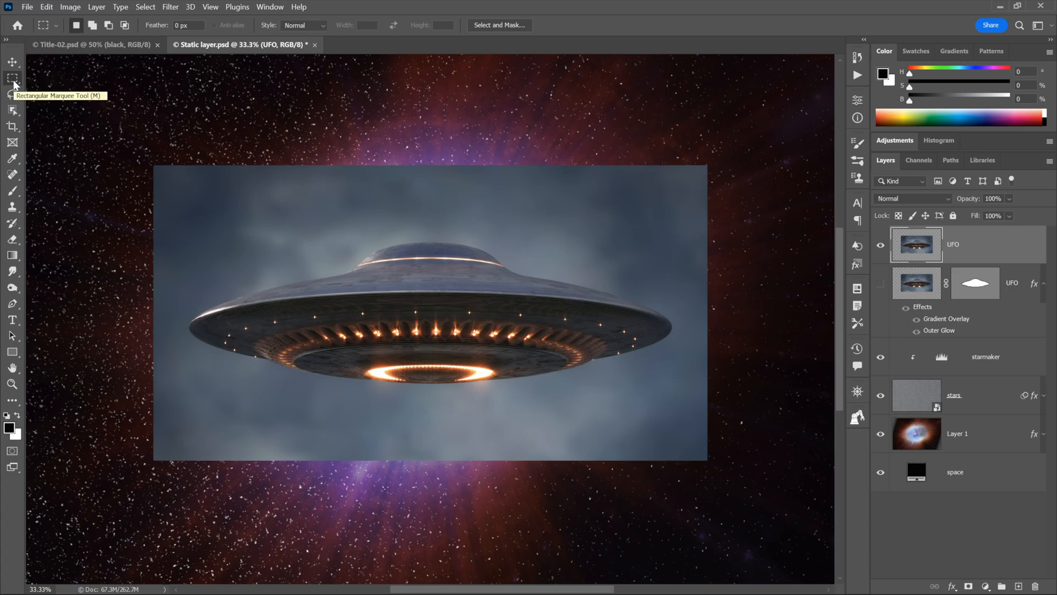
Convert the UFO copy to a smart object and check its Free Transform bounding box without changing it
{"action": "right_click", "coordinate": [563, 118]}
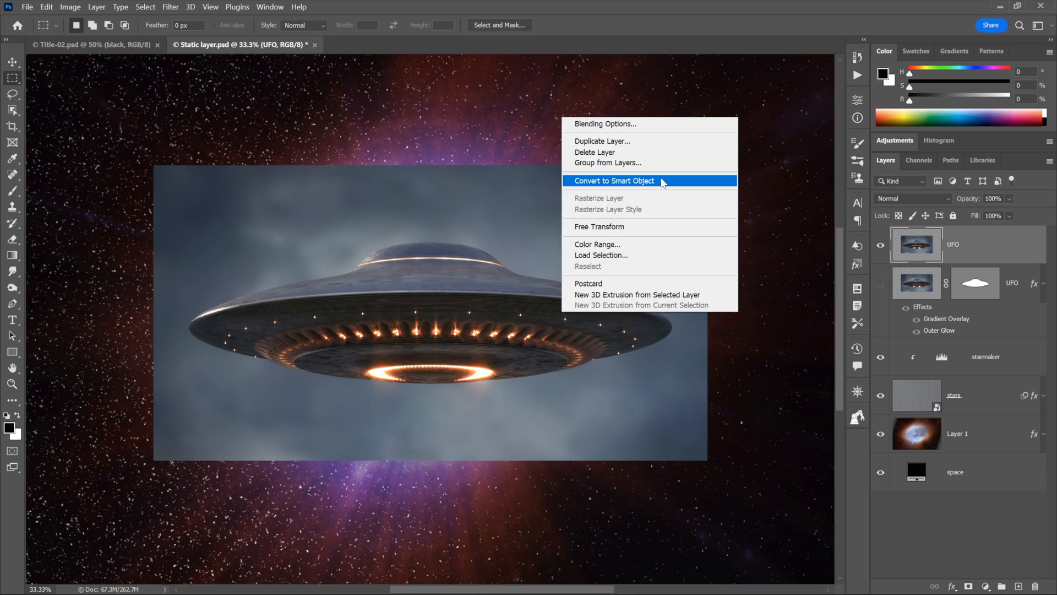
{"action": "left_click", "coordinate": [662, 182]}
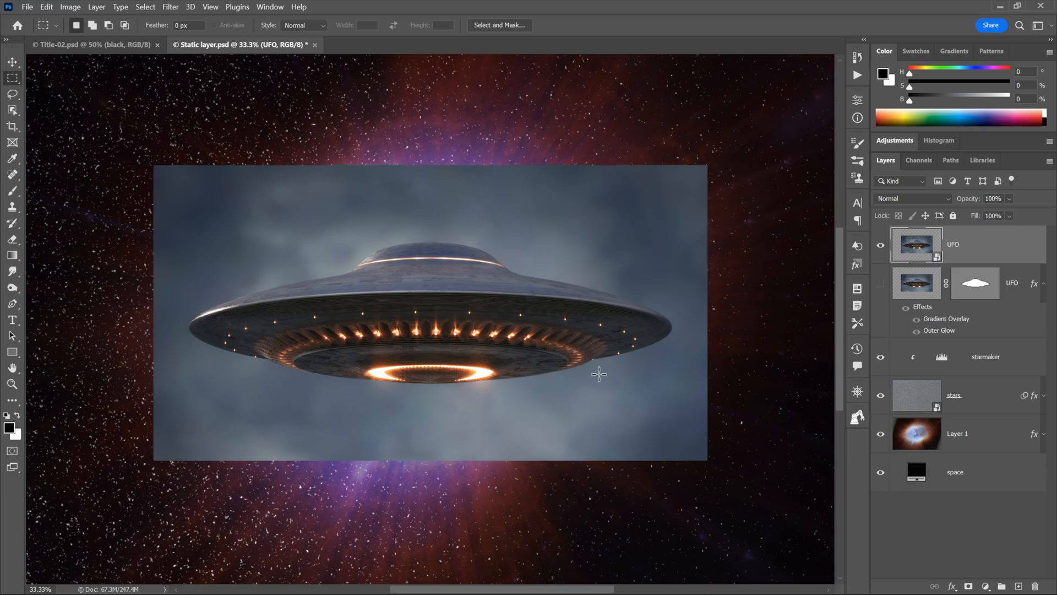
{"action": "key", "text": "ctrl+t"}
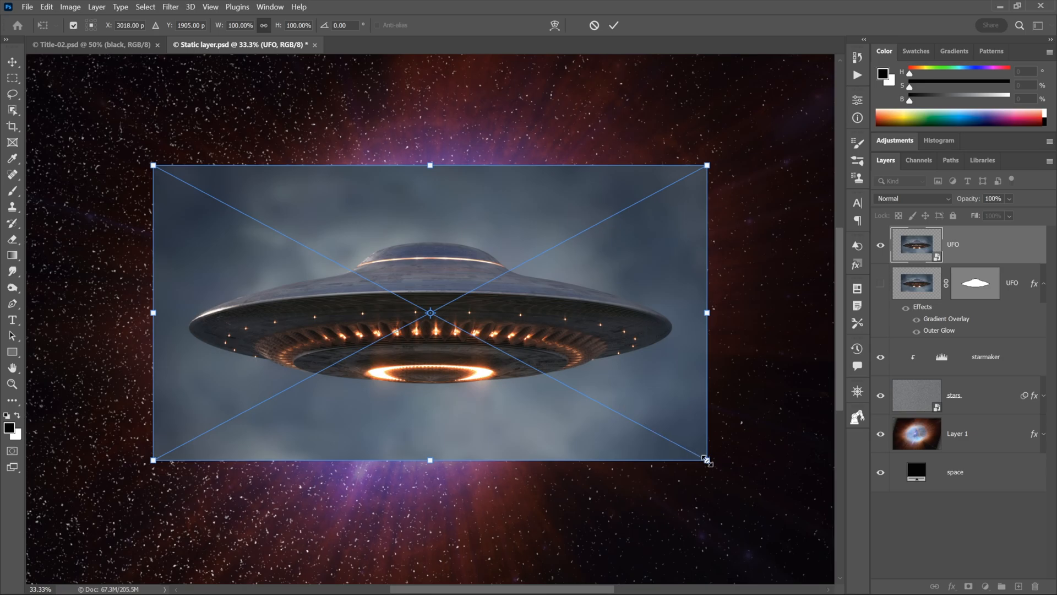
{"action": "key", "text": "Return"}
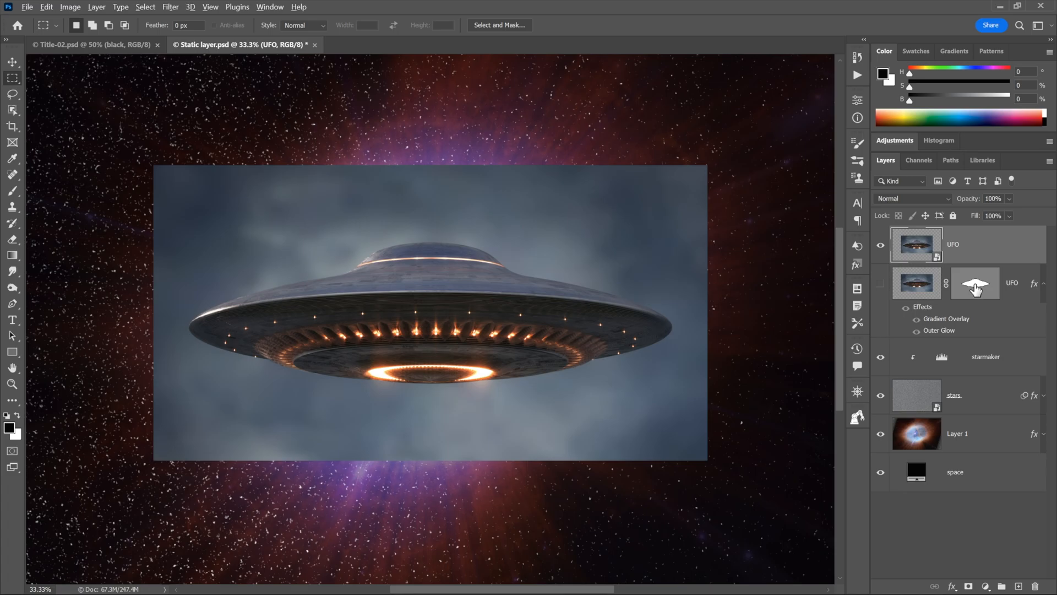
Copy the vector mask and the layer effects from the original UFO layer onto the smart object
{"action": "left_click_drag", "start_coordinate": [976, 287], "coordinate": [979, 250]}
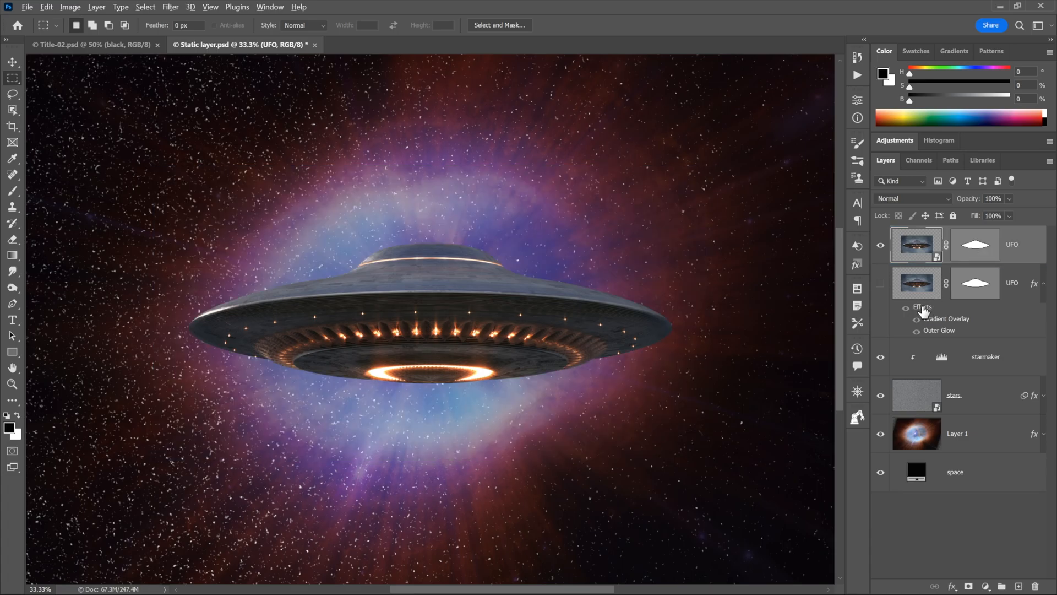
{"action": "left_click_drag", "start_coordinate": [923, 310], "coordinate": [918, 252]}
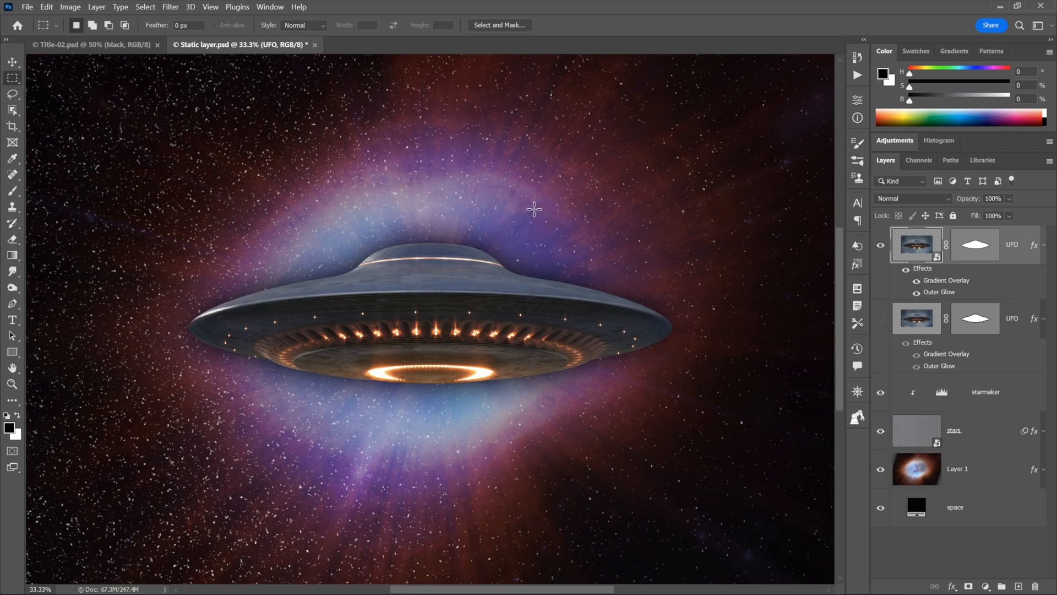
Scale the UFO smart object proportionally around its centre to about 1.69% and view the image at 100%
{"action": "key", "text": "ctrl+t"}
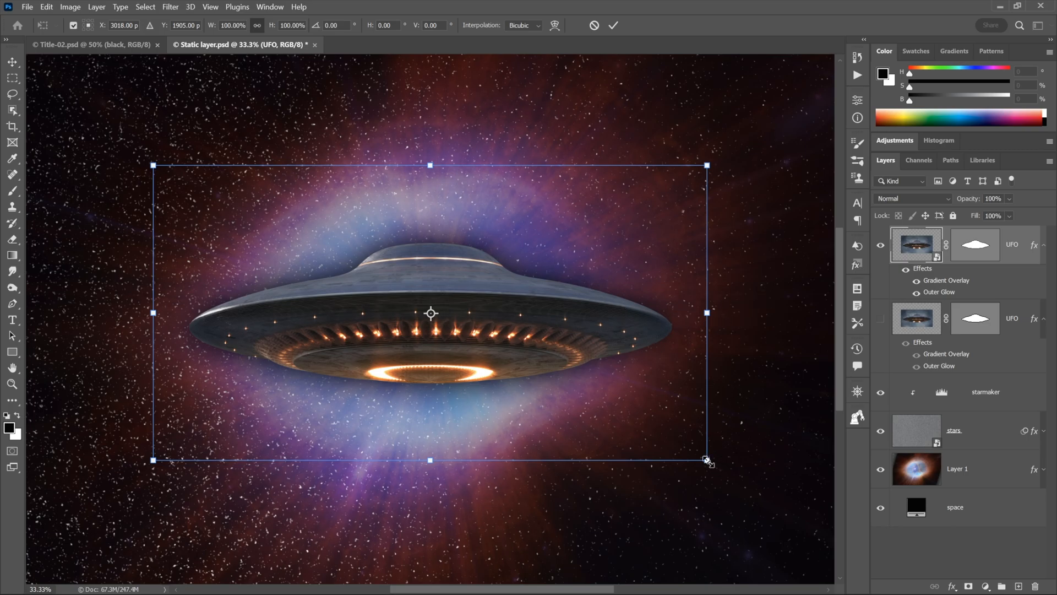
{"action": "left_click_drag", "start_coordinate": [707, 460], "coordinate": [437, 312]}
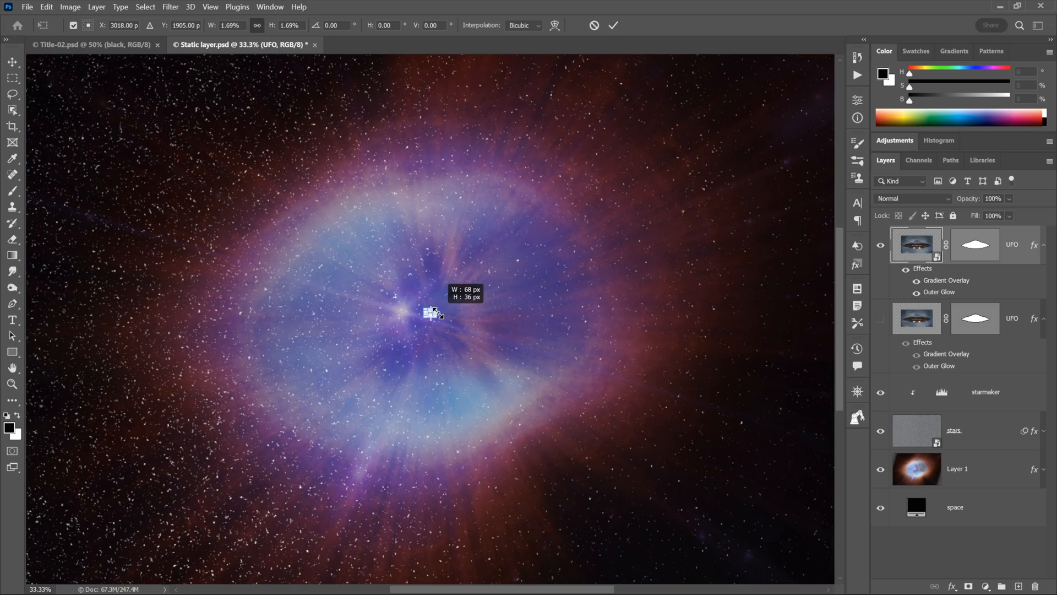
{"action": "left_click_drag", "start_coordinate": [436, 312], "coordinate": [436, 313]}
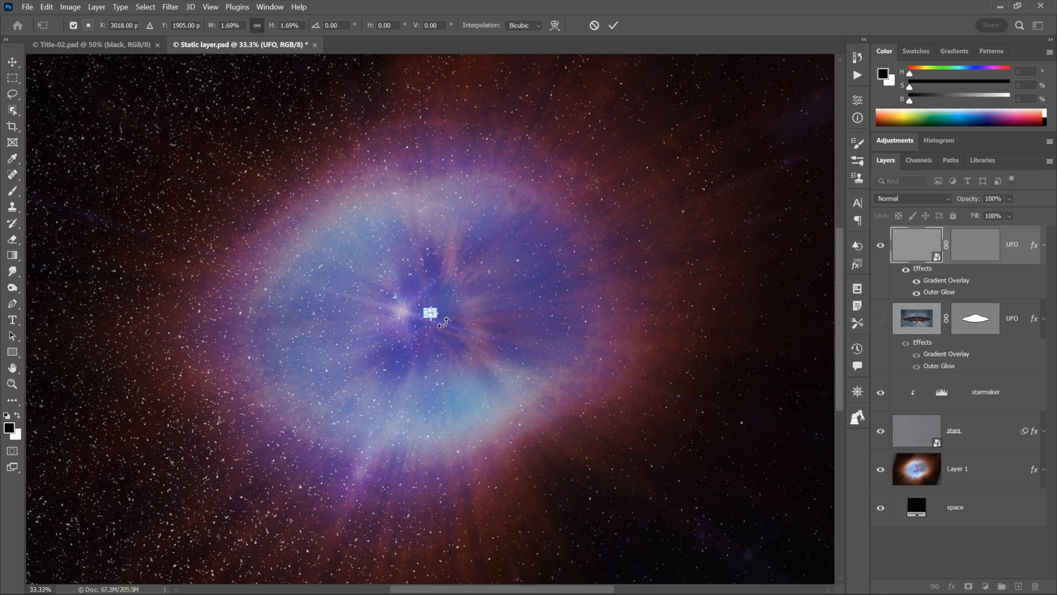
{"action": "key", "text": "Return"}
{"action": "key", "text": "m"}
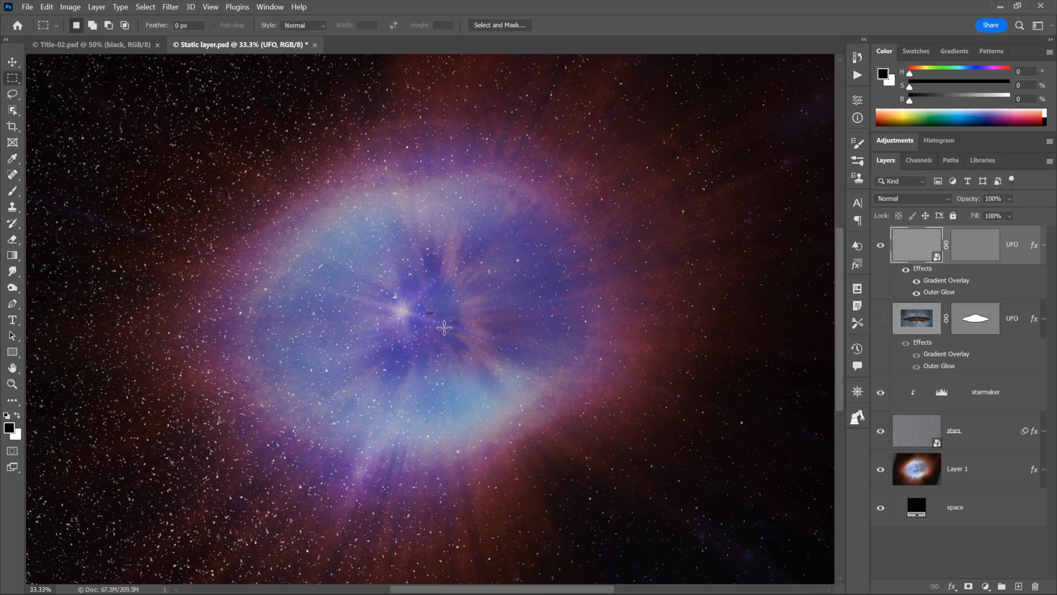
{"action": "key", "text": "ctrl+1"}
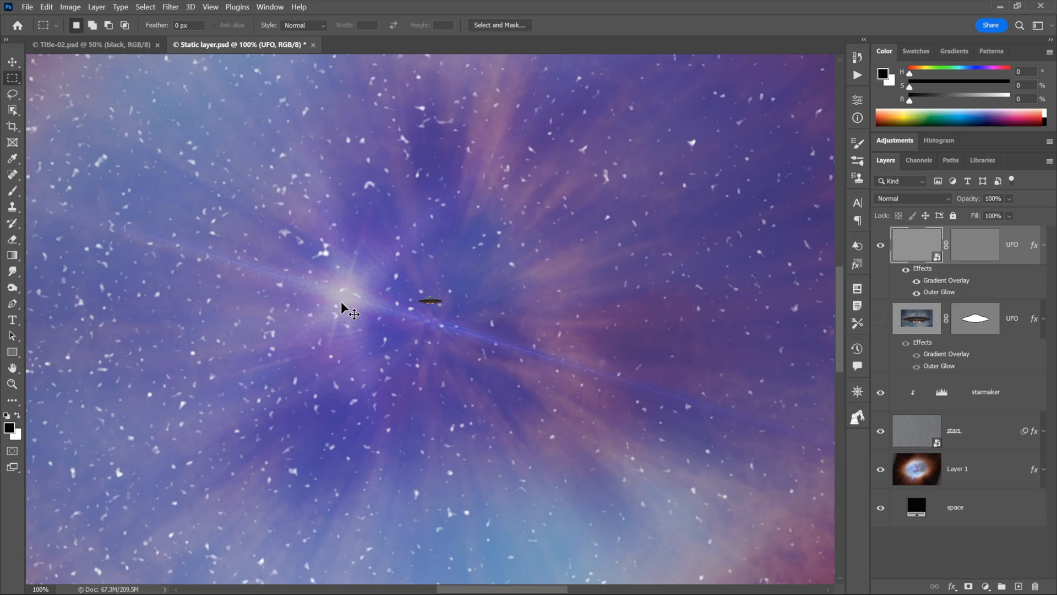
Examine the shrunken UFO's pixels up close at 800% magnification
{"action": "key", "text": "ctrl+plus"}
{"action": "key", "text": "ctrl+plus"}
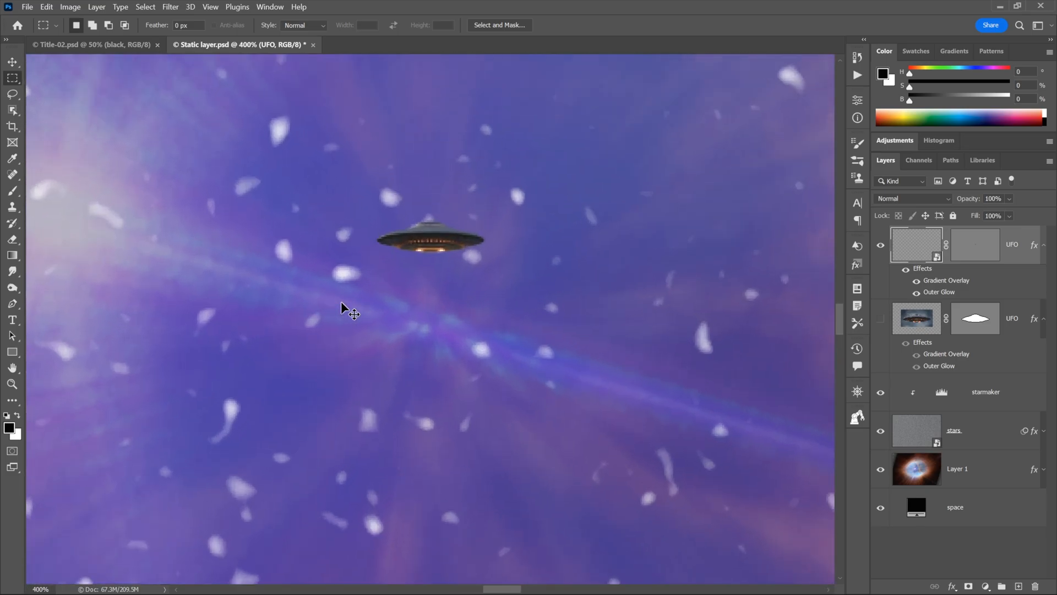
{"action": "key", "text": "ctrl+plus"}
{"action": "key", "text": "ctrl+plus"}
{"action": "key", "text": "ctrl+plus"}
{"action": "key", "text": "ctrl+plus"}
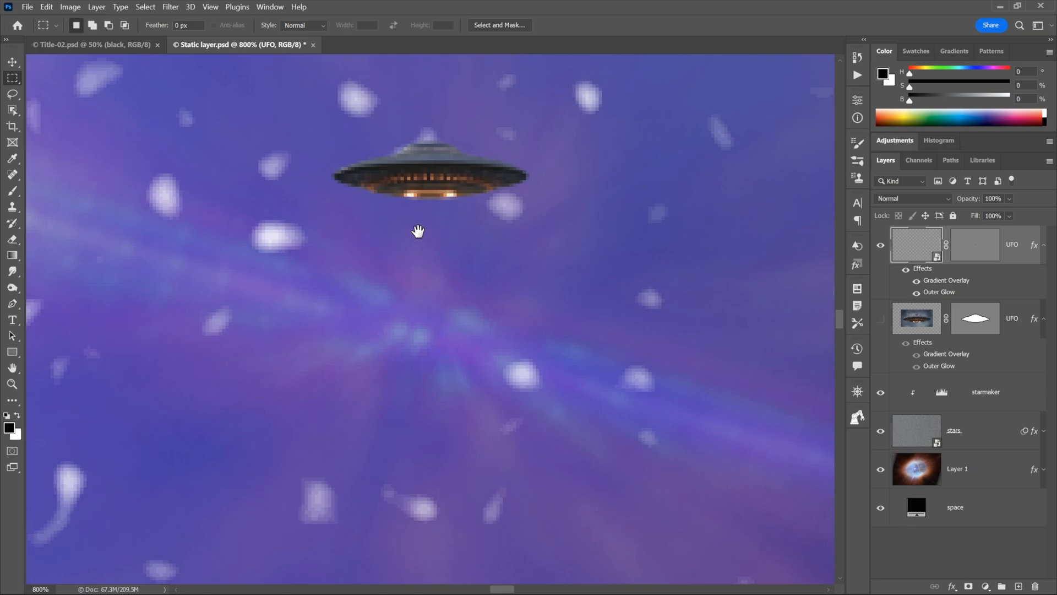
{"action": "left_click_drag", "start_coordinate": [415, 229], "coordinate": [424, 347]}
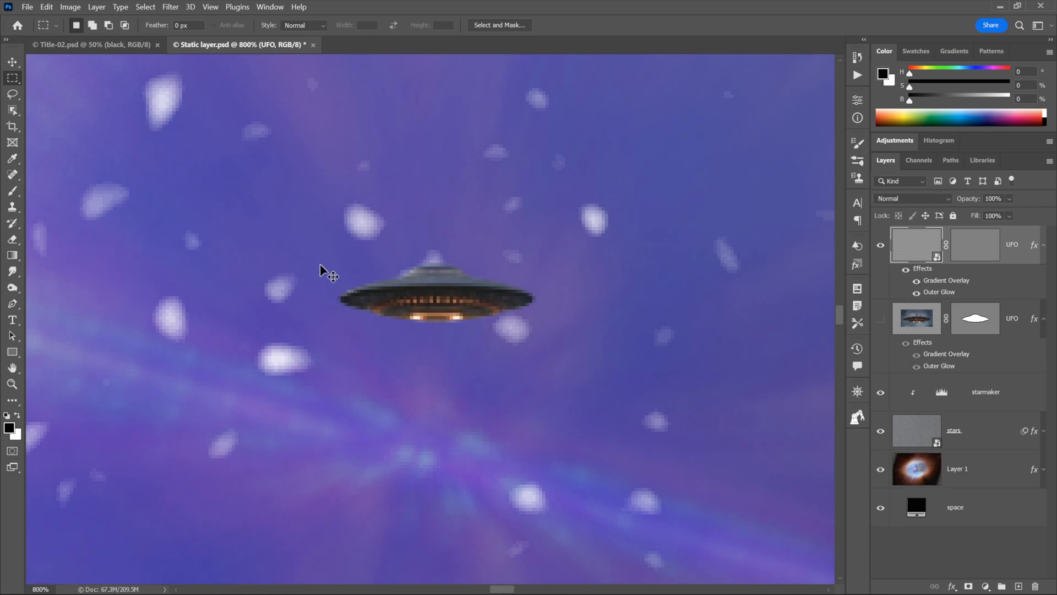
Scale the tiny UFO smart object back up proportionally around its centre to about 8038% with Free Transform
{"action": "key", "text": "ctrl+0"}
{"action": "key", "text": "ctrl+plus"}
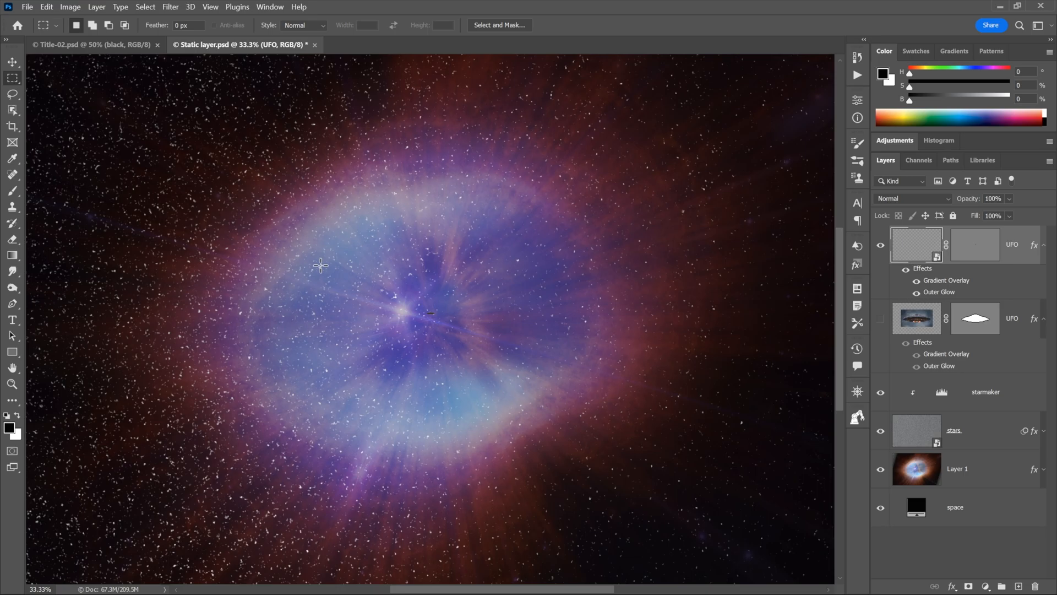
{"action": "key", "text": "ctrl+t"}
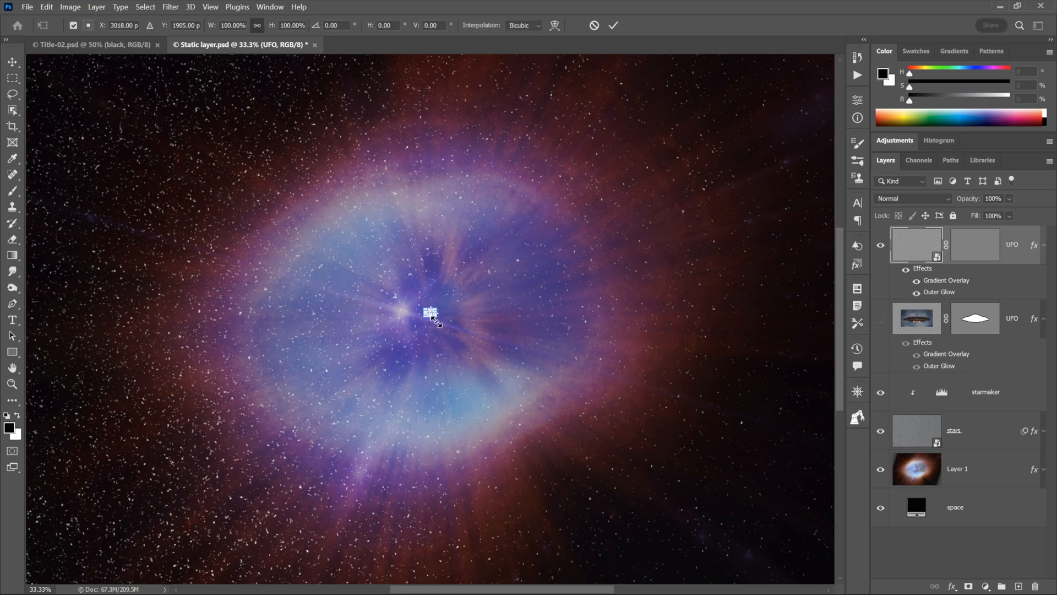
{"action": "left_click_drag", "start_coordinate": [434, 319], "coordinate": [774, 576]}
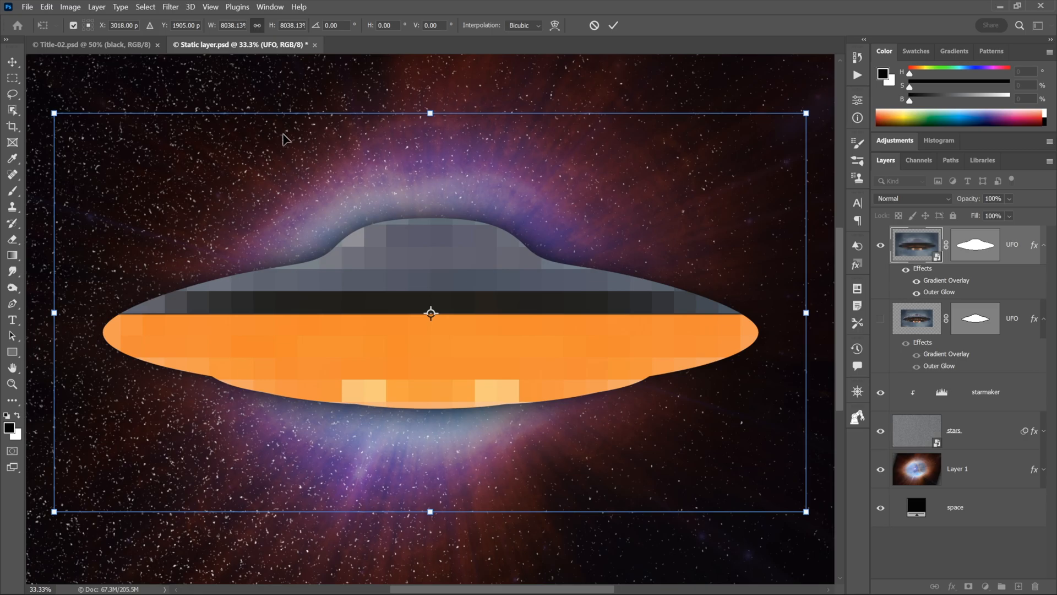
{"action": "key", "text": "Return"}
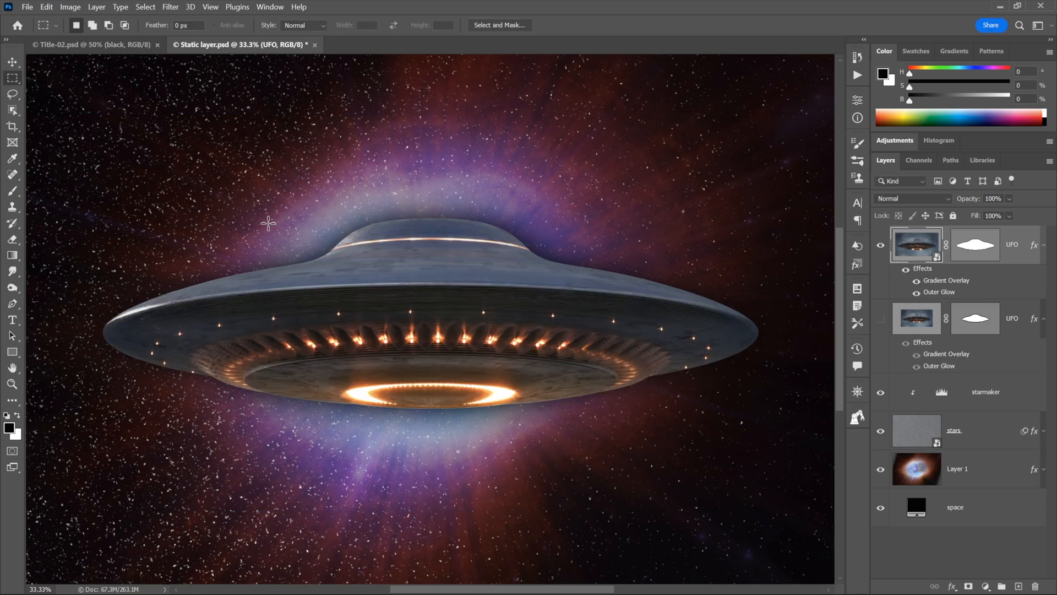
Inspect the enlarged UFO's detail up close and check the default Image Interpolation method in the general preferences
{"action": "key", "text": "ctrl+plus"}
{"action": "key", "text": "ctrl+plus"}
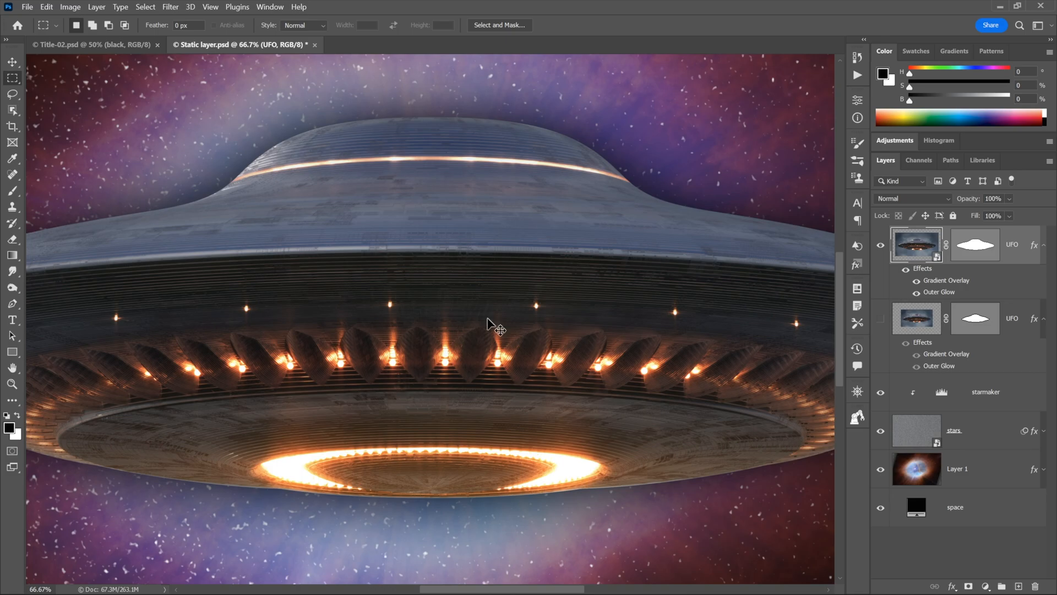
{"action": "key", "text": "i"}
{"action": "key", "text": "ctrl+k"}
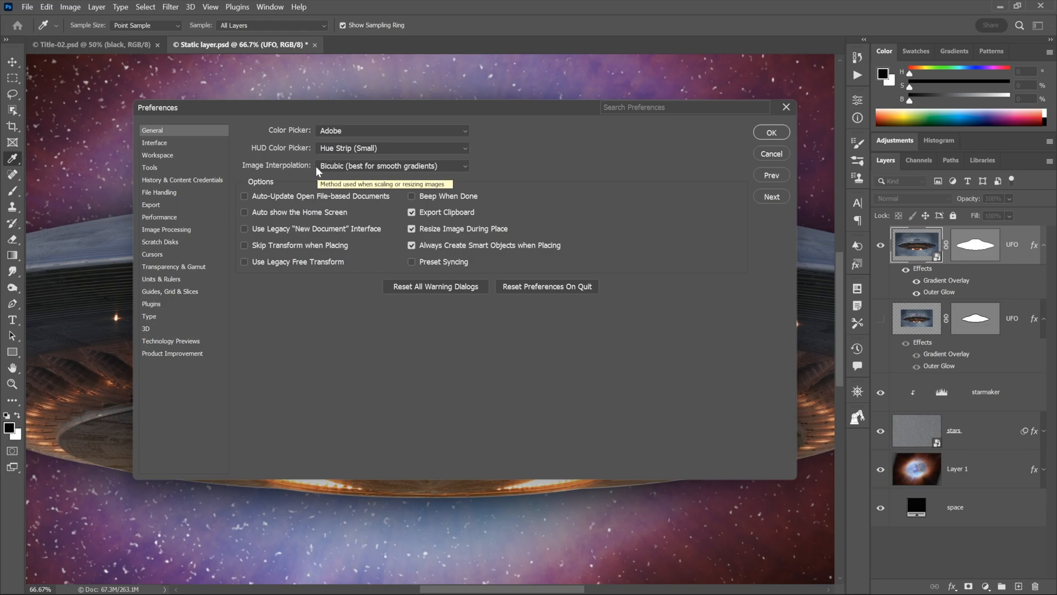
{"action": "left_click", "coordinate": [766, 132]}
{"action": "key", "text": "m"}
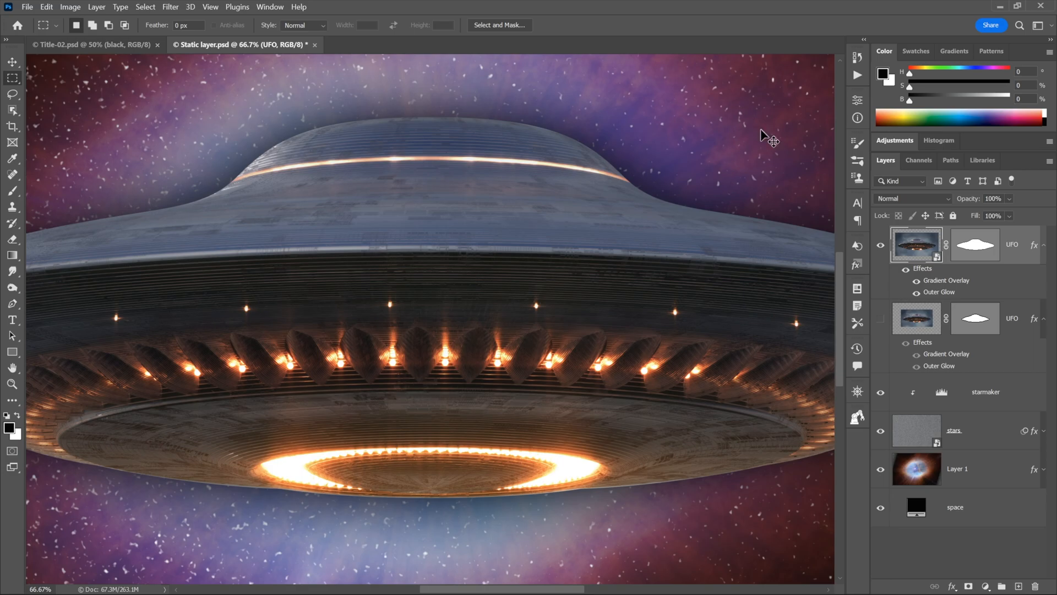
Narrow the UFO smart object to about 28.76% of its width around its centre and rotate it to about 29.45°
{"action": "key", "text": "ctrl+0"}
{"action": "key", "text": "ctrl+plus"}
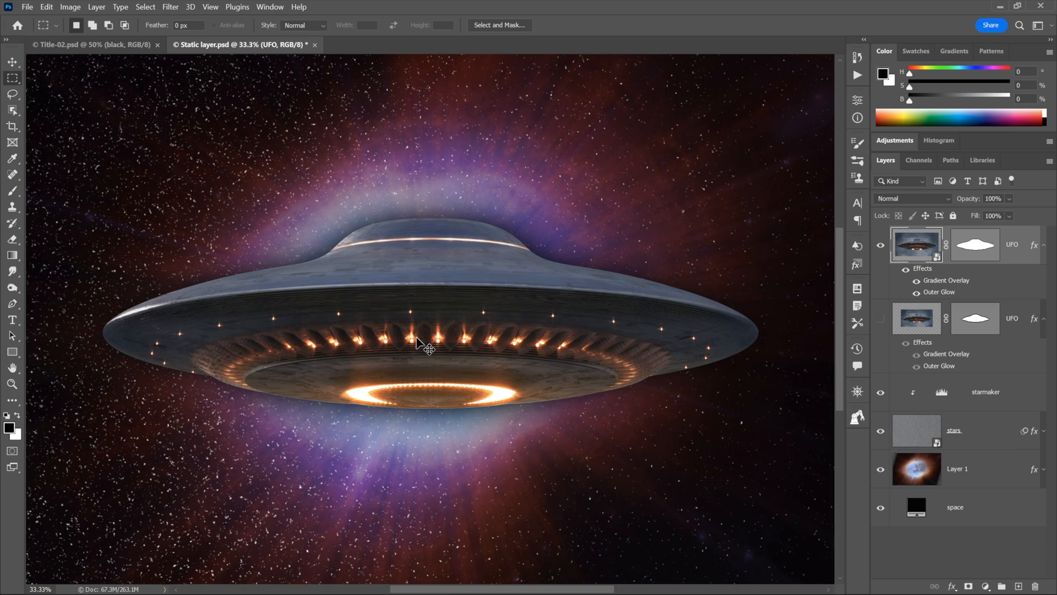
{"action": "key", "text": "ctrl+t"}
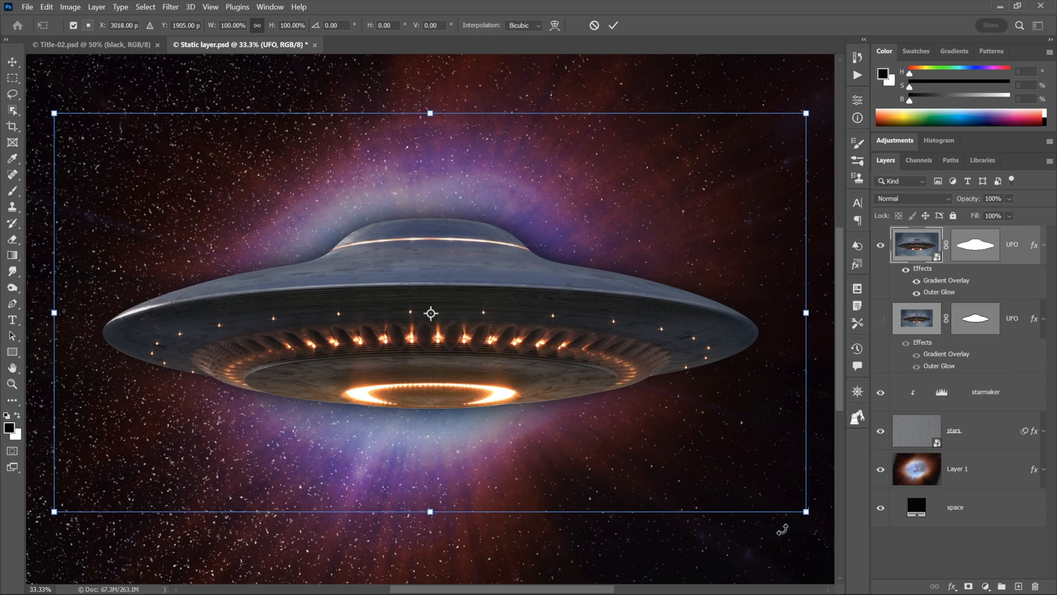
{"action": "left_click_drag", "start_coordinate": [782, 530], "coordinate": [783, 386]}
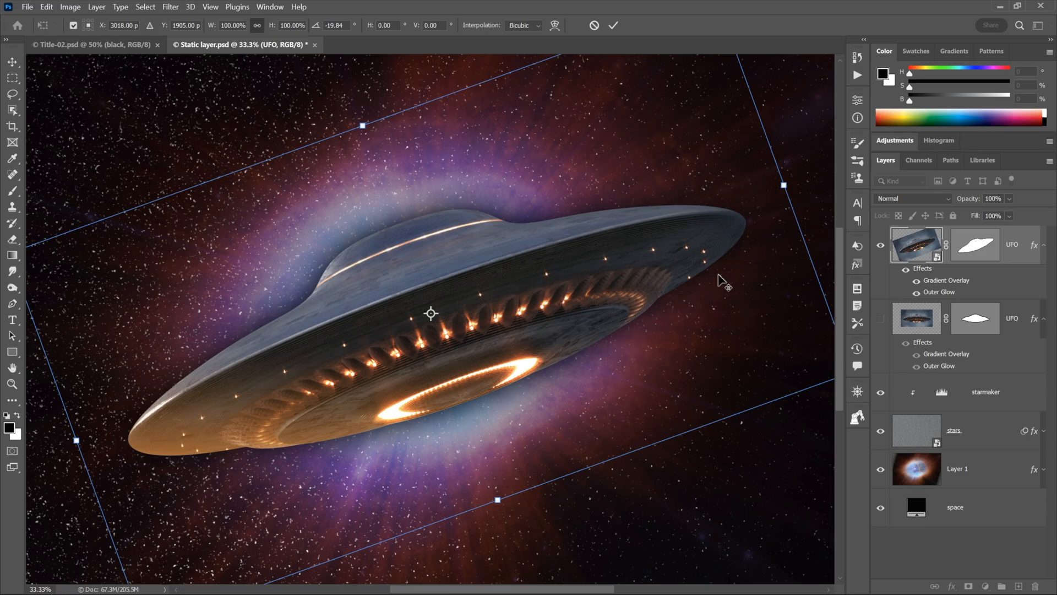
{"action": "left_click_drag", "start_coordinate": [784, 185], "coordinate": [544, 310]}
{"action": "left_click_drag", "start_coordinate": [648, 392], "coordinate": [487, 478]}
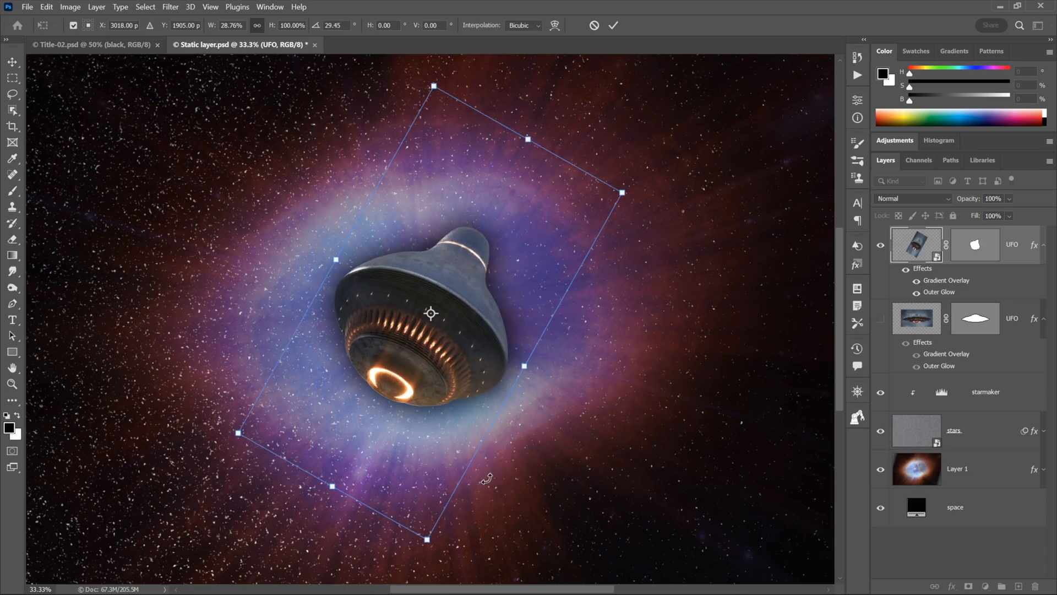
{"action": "key", "text": "Return"}
{"action": "key", "text": "m"}
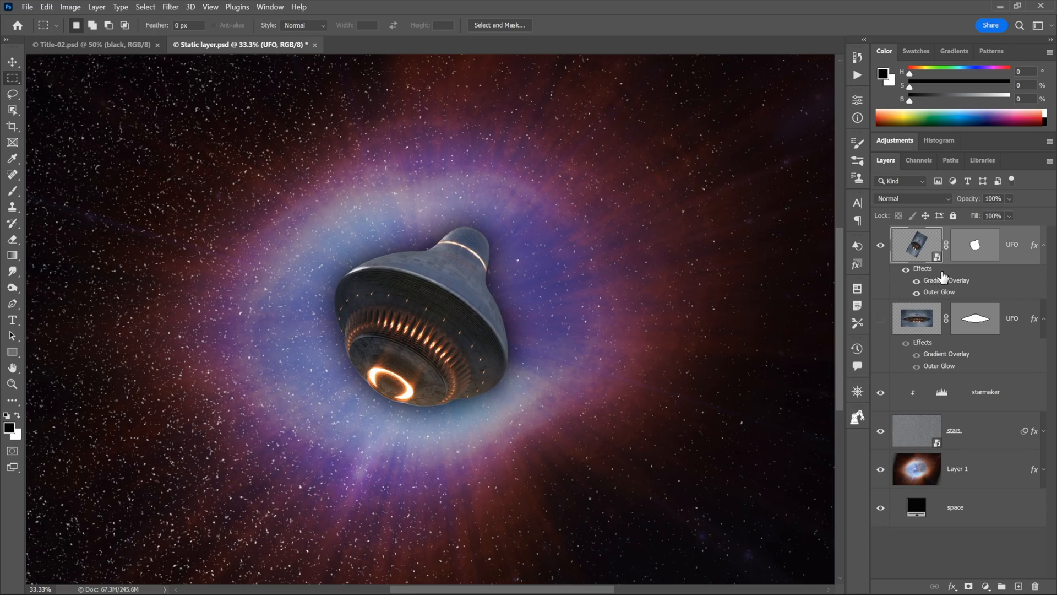
Check the UFO's Free Transform values, unlink its vector mask and try rotating only the image to about -20.34°
{"action": "key", "text": "ctrl+t"}
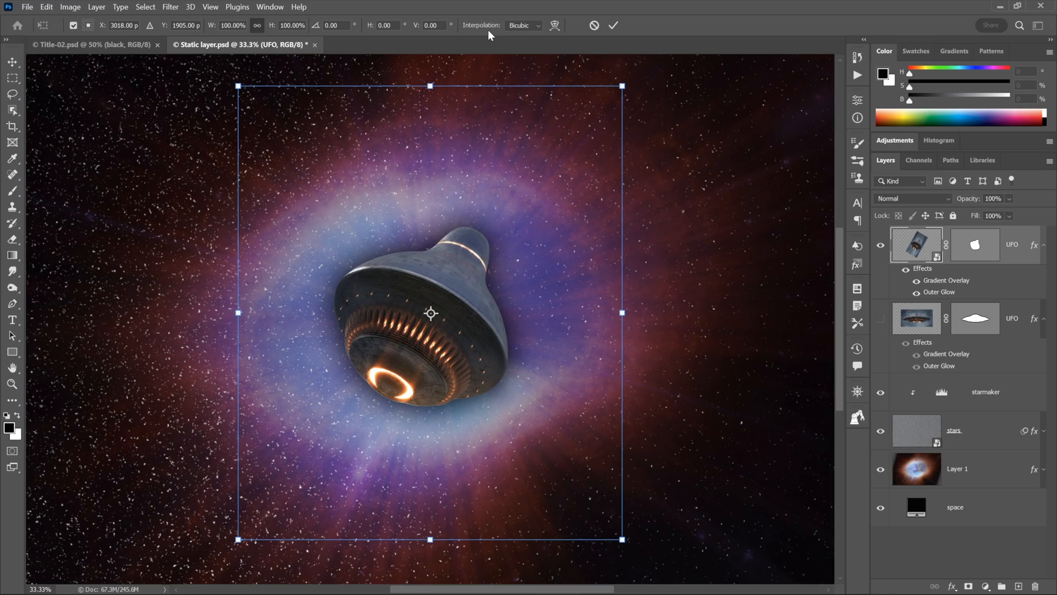
{"action": "key", "text": "Return"}
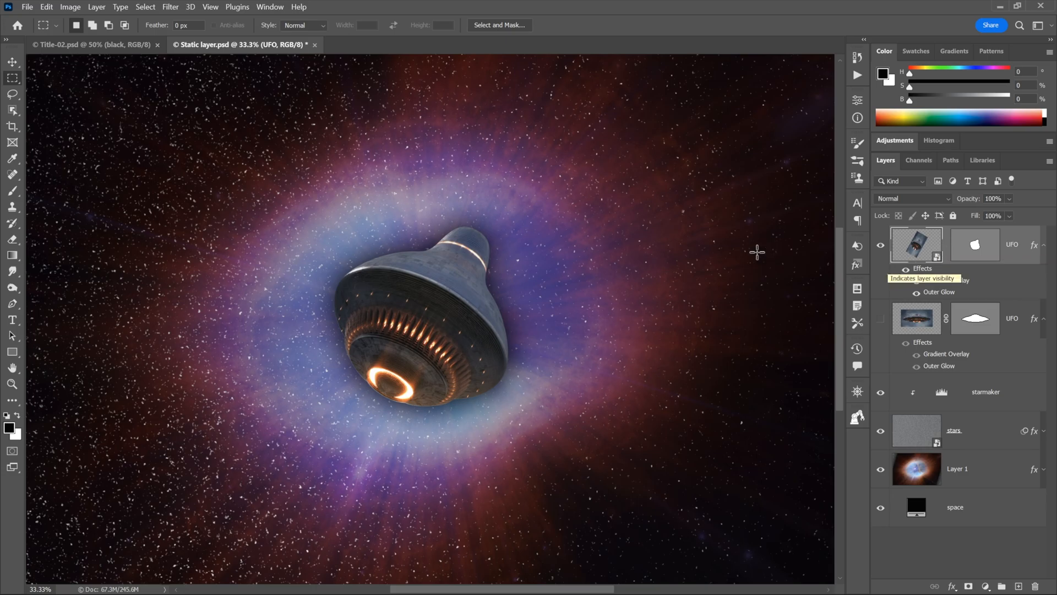
{"action": "key", "text": "ctrl+t"}
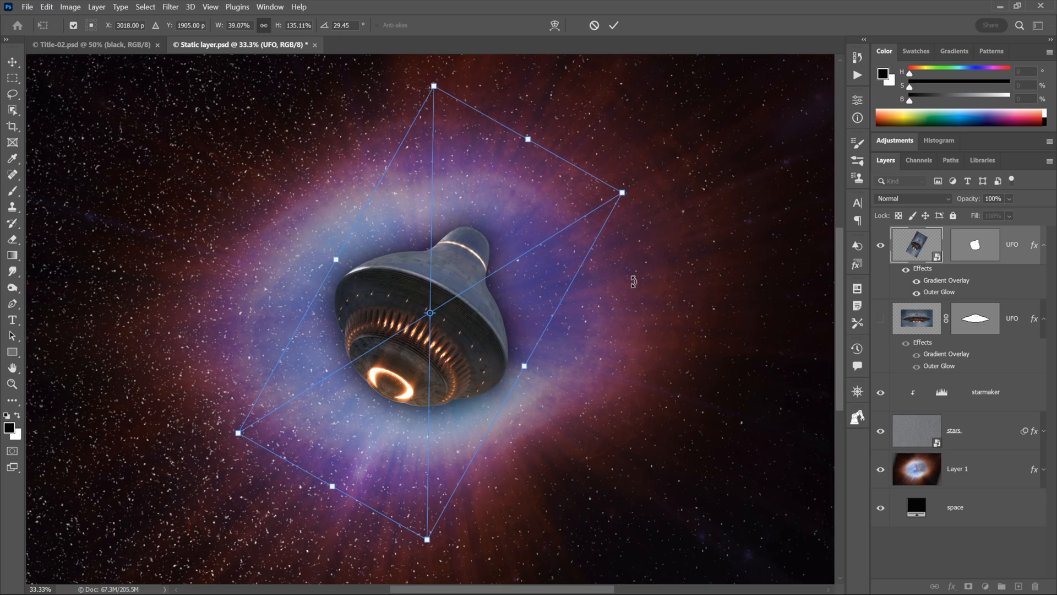
{"action": "left_click_drag", "start_coordinate": [633, 264], "coordinate": [500, 177]}
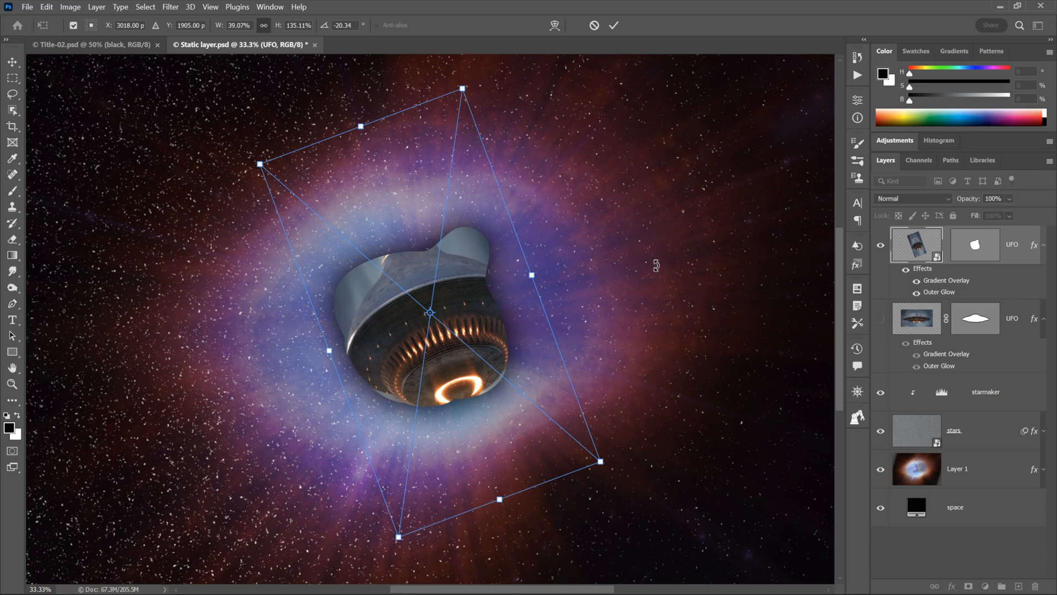
{"action": "key", "text": "Return"}
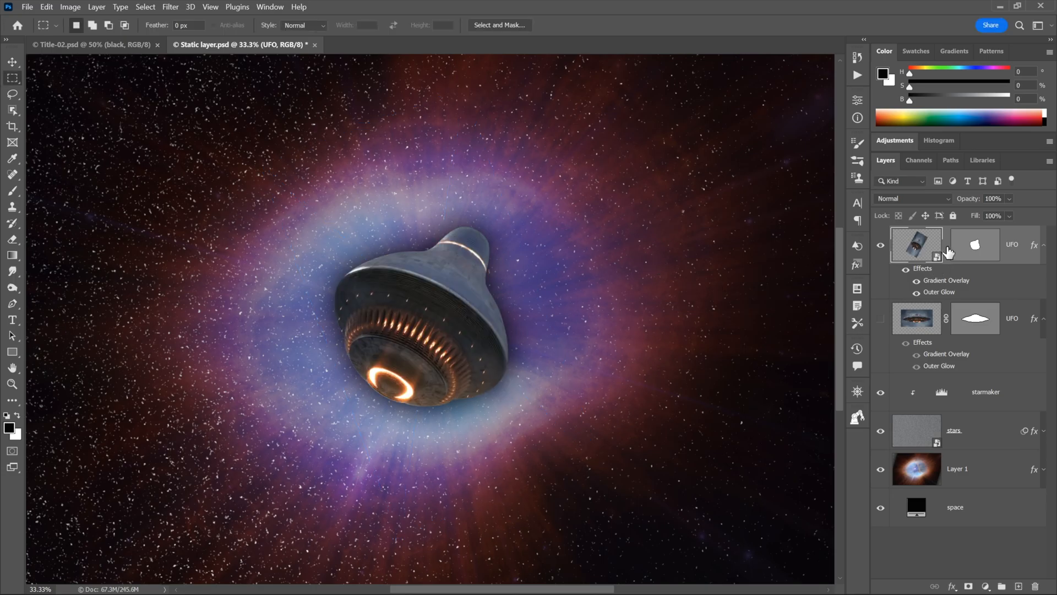
Relink the vector mask to the UFO smart object and check its Free Transform values without changing them
{"action": "left_click", "coordinate": [947, 247]}
{"action": "key", "text": "ctrl+t"}
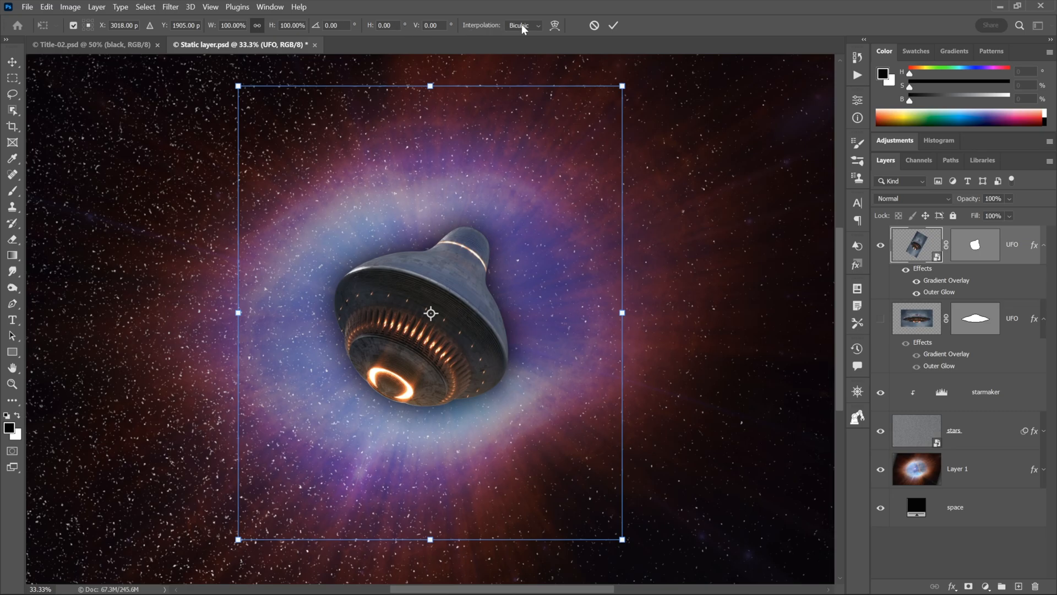
{"action": "key", "text": "Escape"}
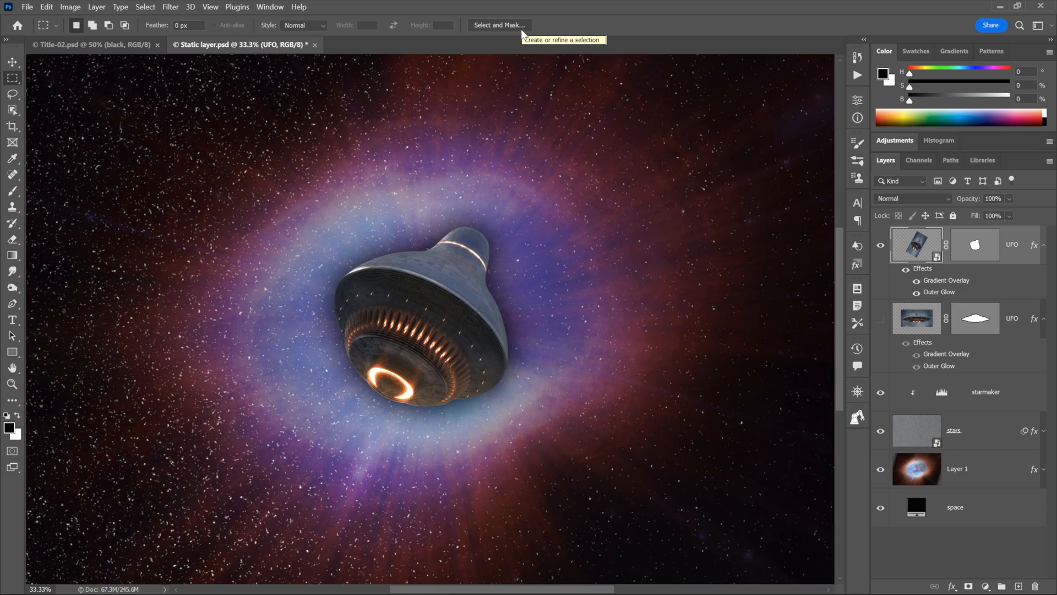
Reset the UFO smart object's transforms in its properties and disable its vector mask
{"action": "left_click", "coordinate": [269, 8]}
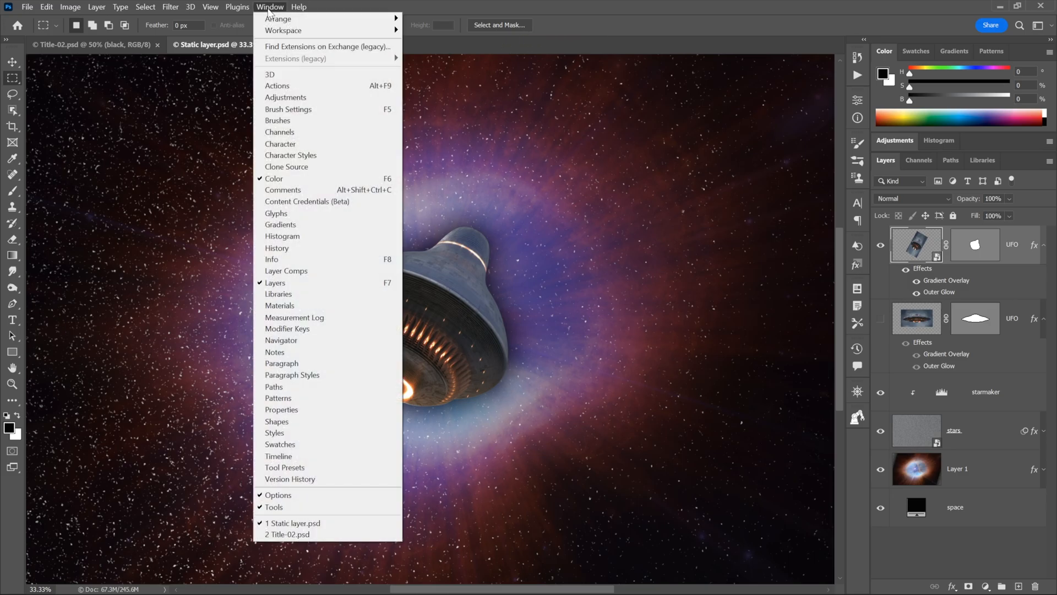
{"action": "left_click", "coordinate": [332, 412]}
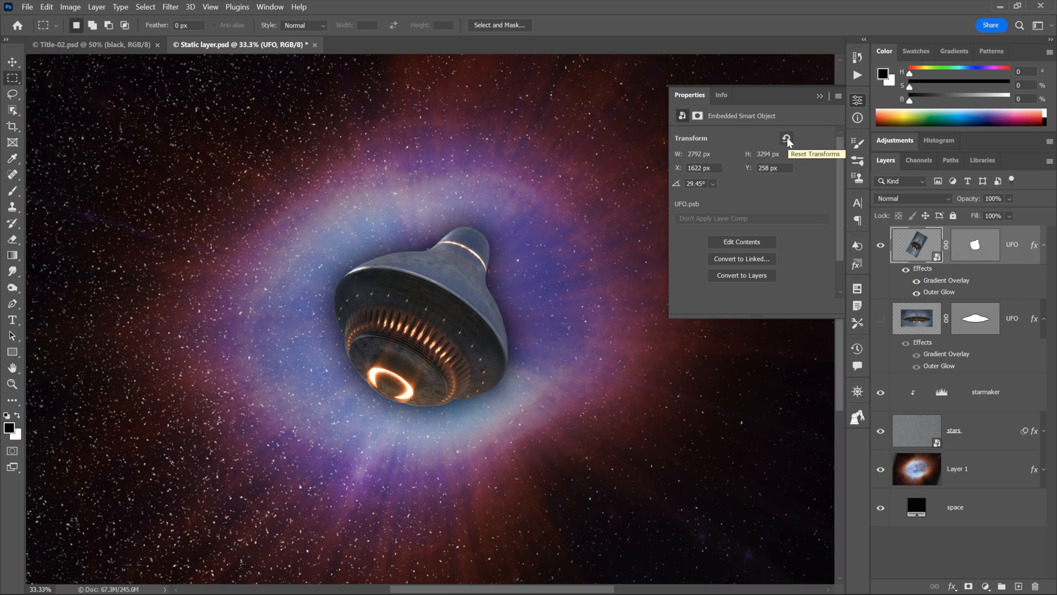
{"action": "left_click", "coordinate": [787, 137]}
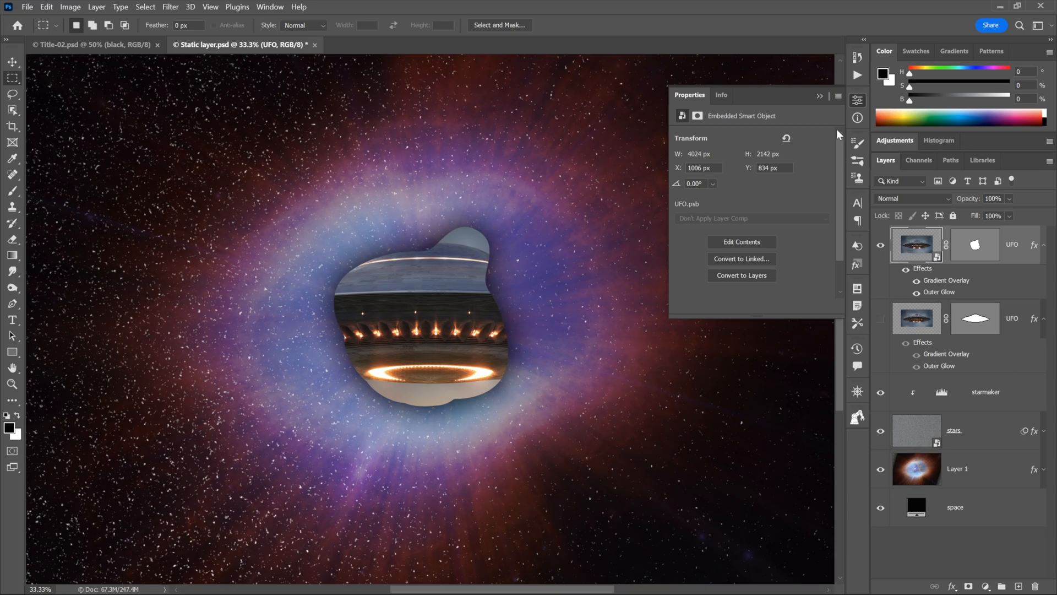
{"action": "left_click", "coordinate": [820, 97]}
{"action": "left_click", "coordinate": [972, 248], "text": "shift"}
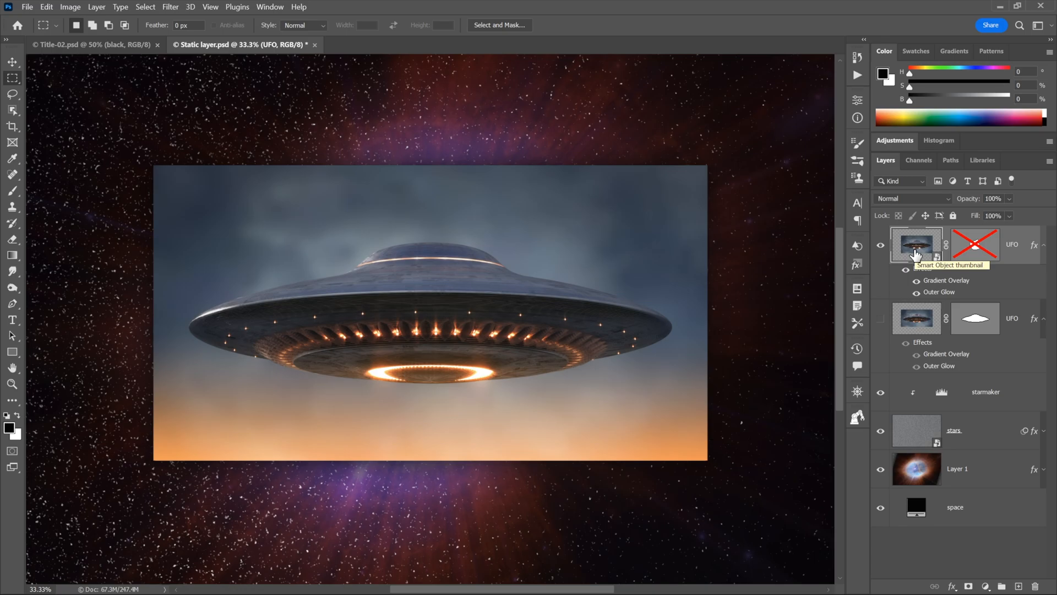
Show the original UFO layer instead of the upper one and convert it to a smart object with its mask and effects
{"action": "left_click", "coordinate": [881, 247]}
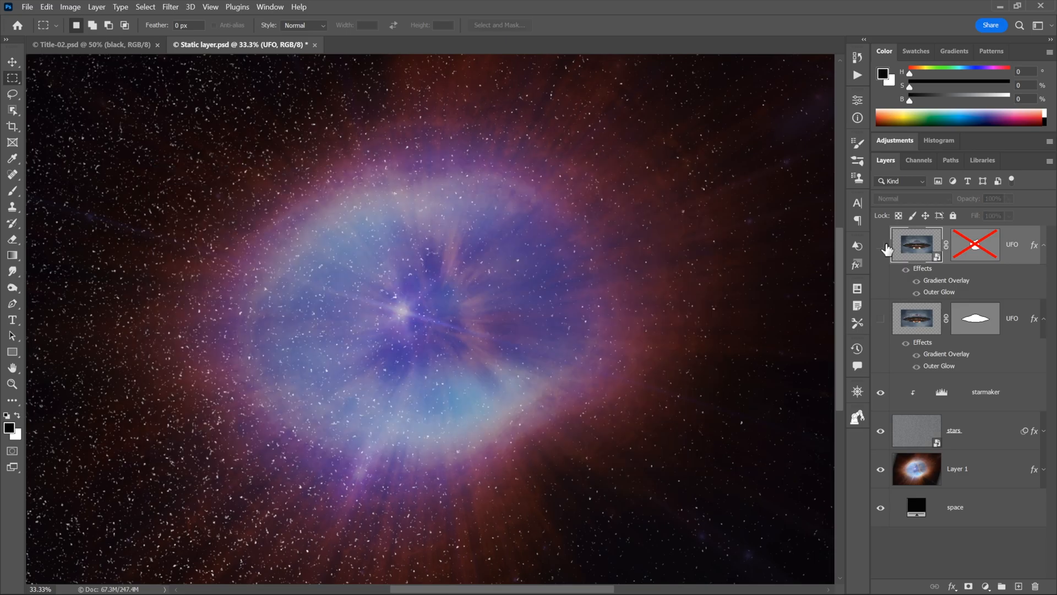
{"action": "left_click", "coordinate": [881, 321]}
{"action": "left_click", "coordinate": [912, 327]}
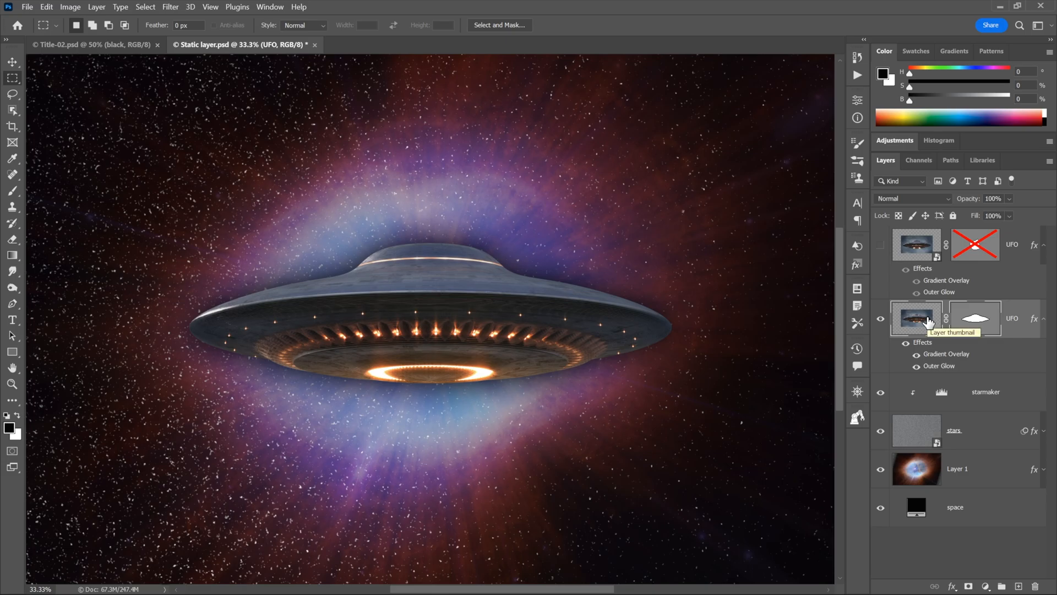
{"action": "left_click", "coordinate": [981, 325]}
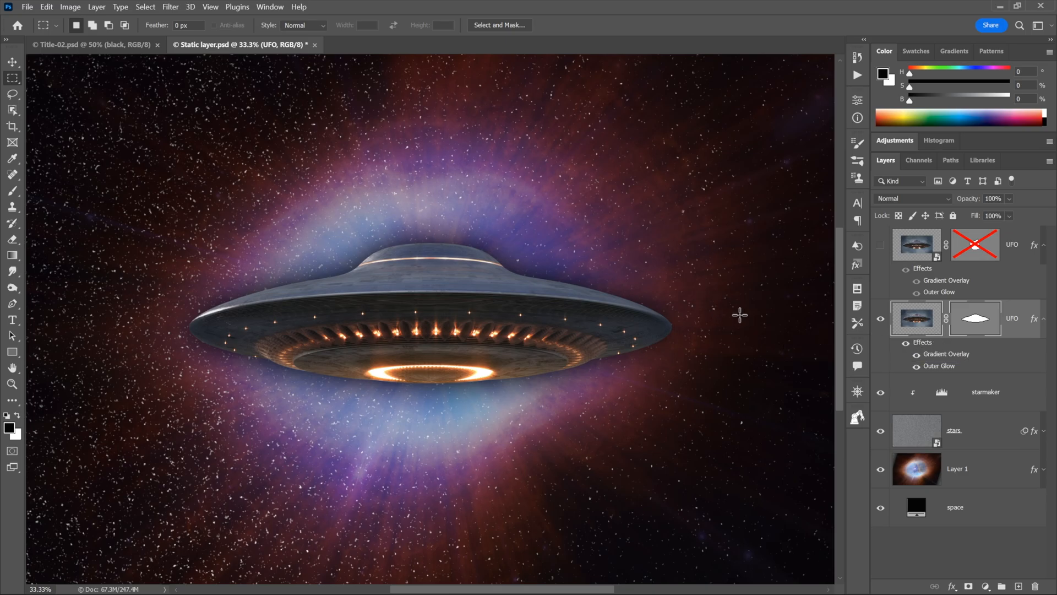
{"action": "right_click", "coordinate": [609, 221]}
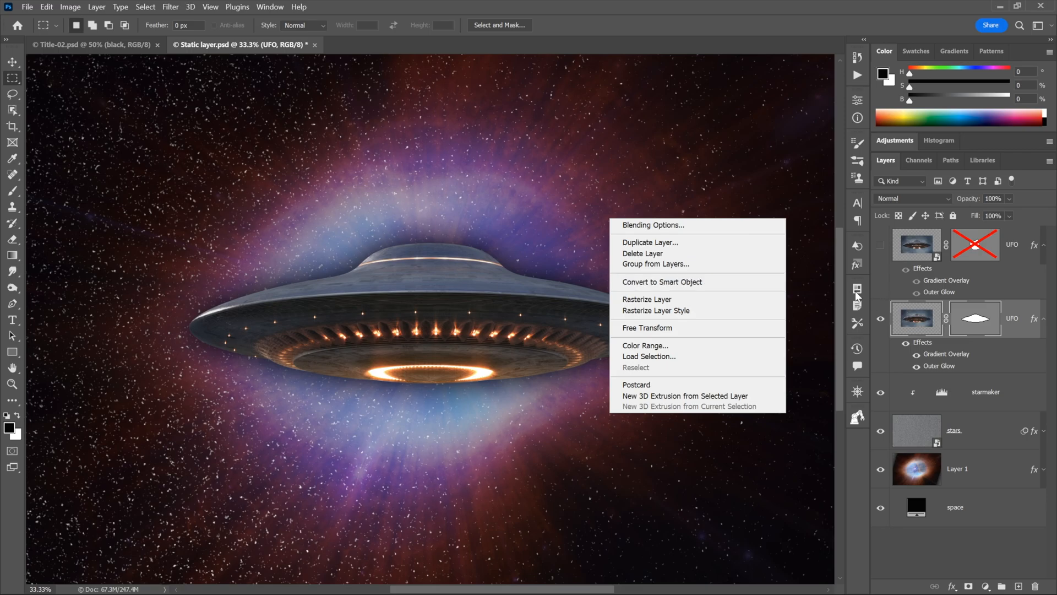
{"action": "left_click", "coordinate": [770, 281]}
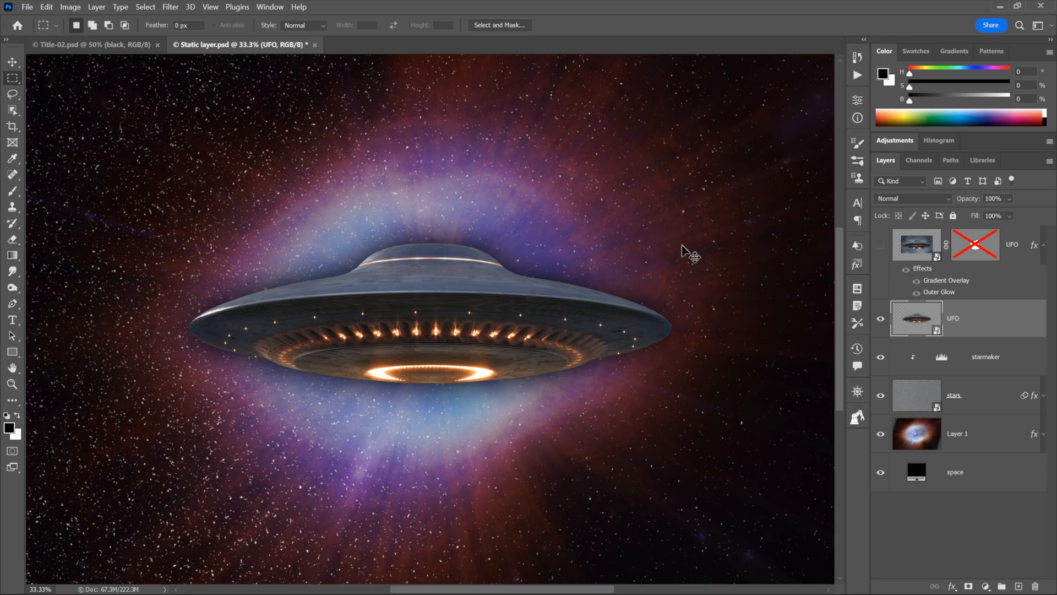
Free Transform the UFO smart object to about 41.30% width and 125.71% height, rotated about 29.94°
{"action": "key", "text": "ctrl+t"}
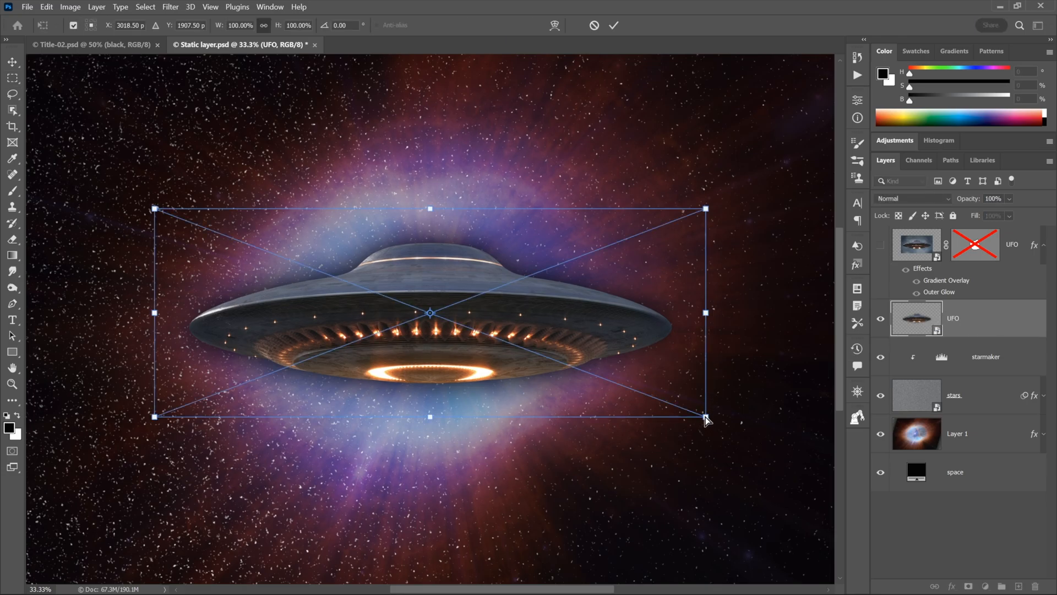
{"action": "left_click_drag", "start_coordinate": [706, 418], "coordinate": [592, 500]}
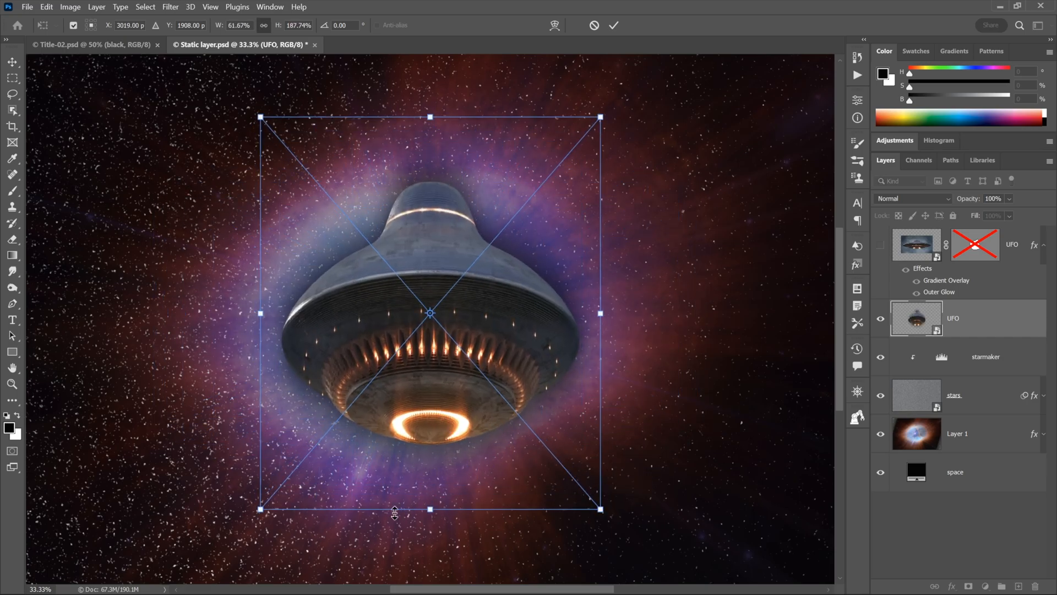
{"action": "left_click_drag", "start_coordinate": [358, 535], "coordinate": [284, 497]}
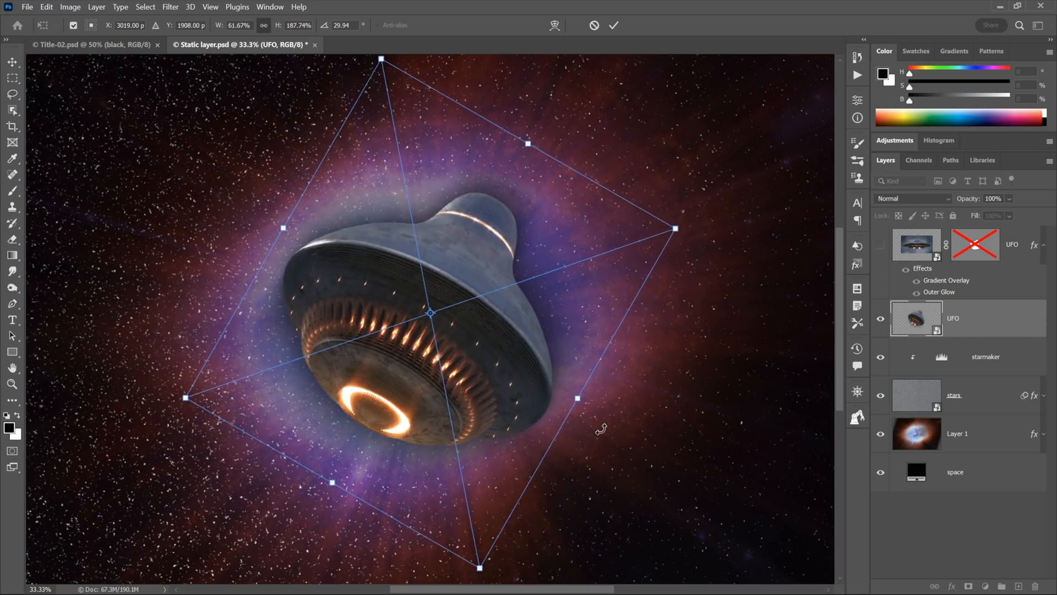
{"action": "left_click_drag", "start_coordinate": [577, 397], "coordinate": [524, 384]}
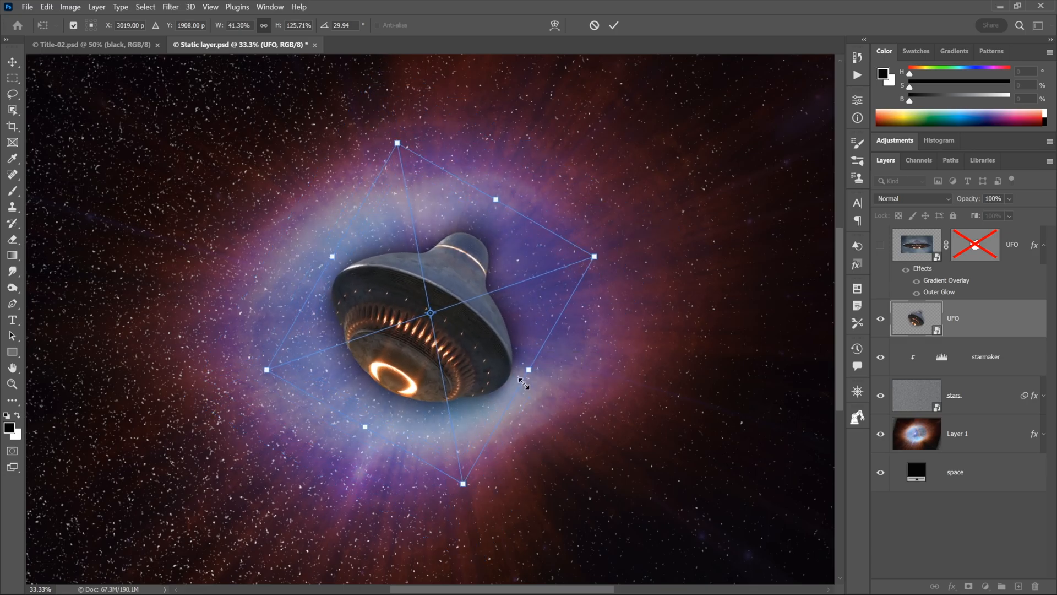
{"action": "key", "text": "Return"}
{"action": "key", "text": "m"}
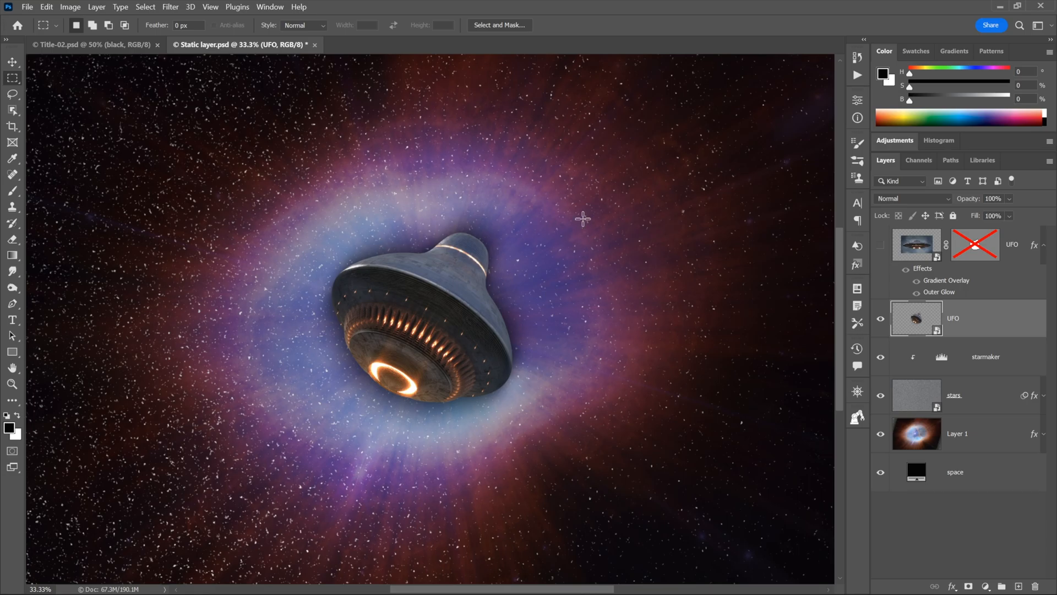
Reopen Free Transform on the UFO smart object and set its rotation to 60°
{"action": "key", "text": "ctrl+t"}
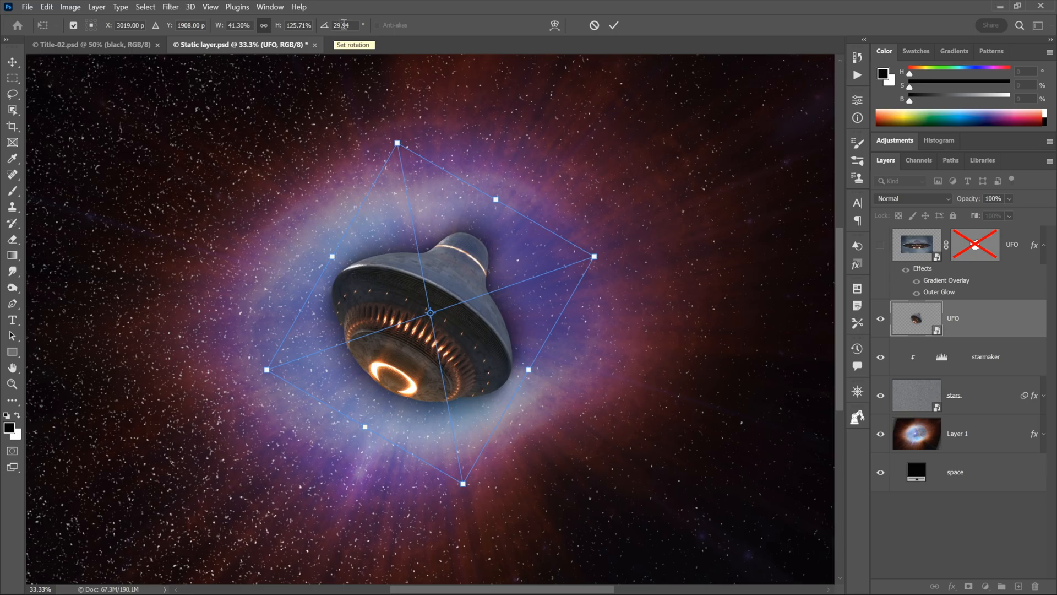
{"action": "left_click", "coordinate": [339, 25]}
{"action": "type", "text": "60"}
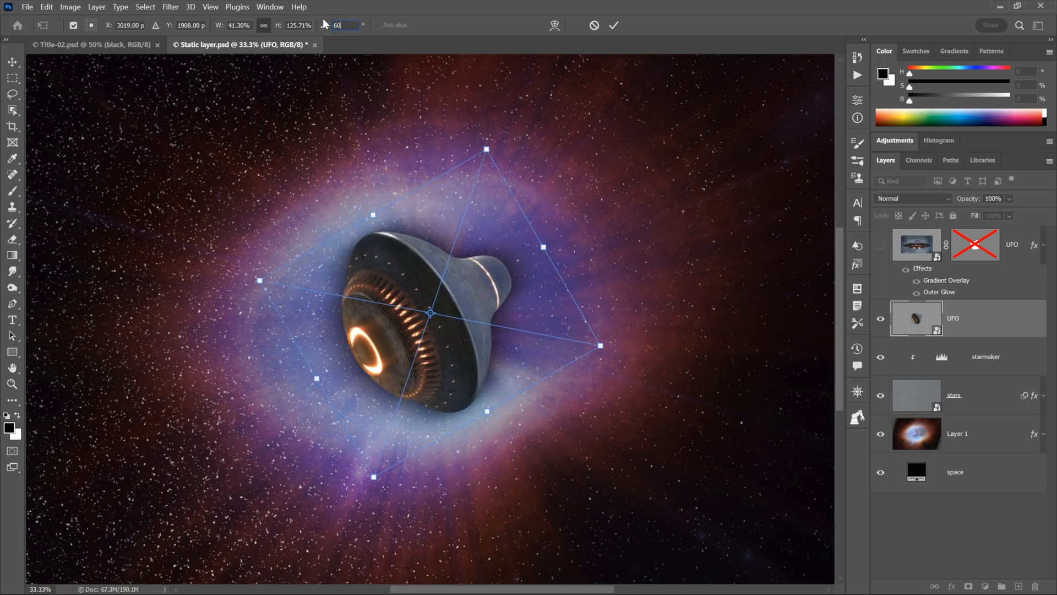
{"action": "key", "text": "Return"}
{"action": "key", "text": "Return"}
{"action": "key", "text": "m"}
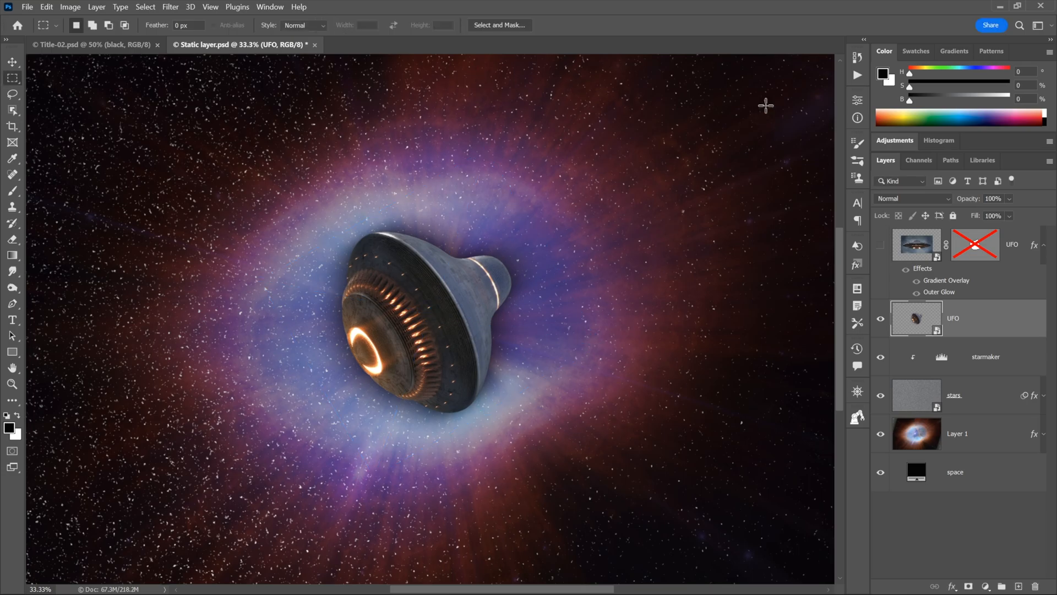
Reset all transforms of the UFO smart object in its properties
{"action": "left_click", "coordinate": [857, 101]}
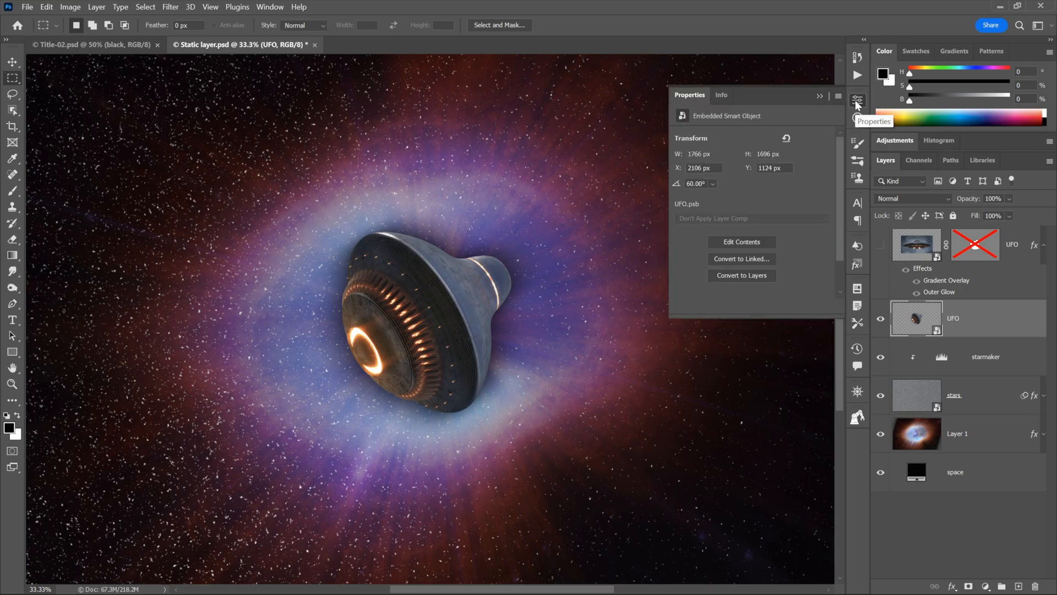
{"action": "left_click", "coordinate": [788, 140]}
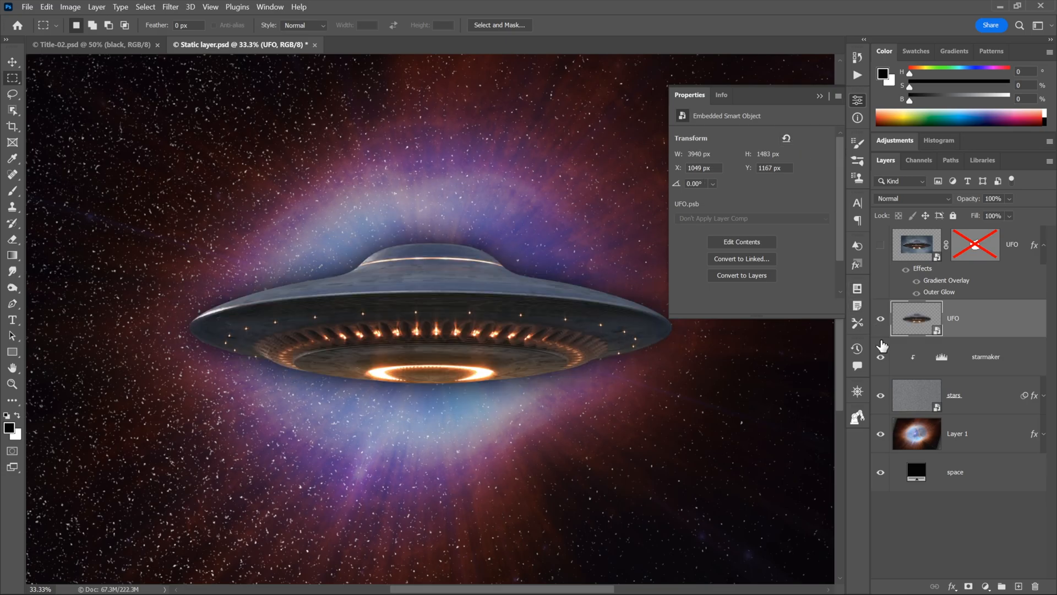
{"action": "left_click", "coordinate": [820, 98]}
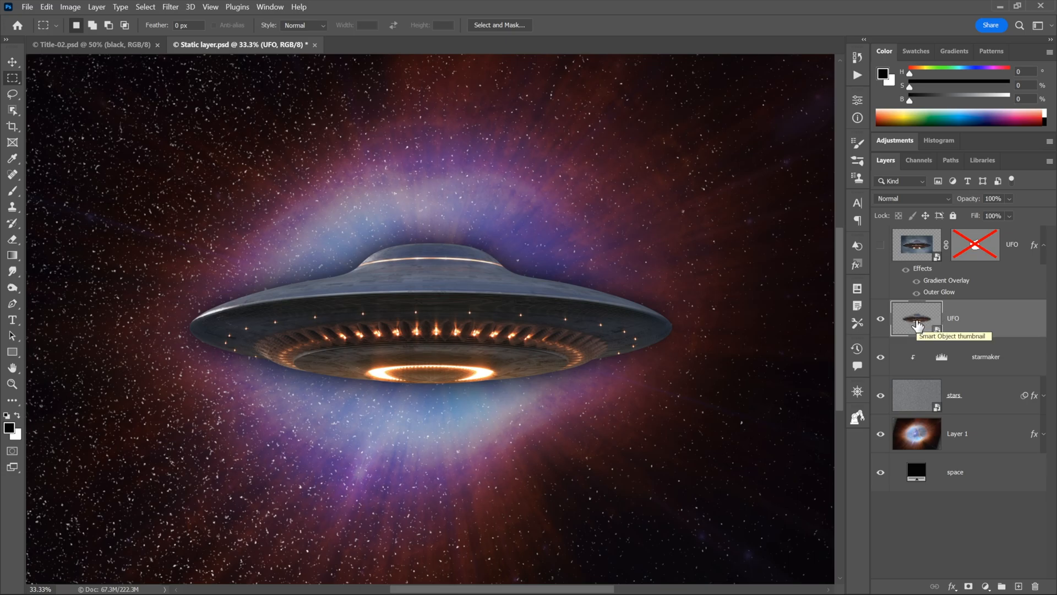
Open the UFO smart object's contents to examine its nested vector mask and effects, and switch to the Title-02.psd document
{"action": "double_click", "coordinate": [916, 325]}
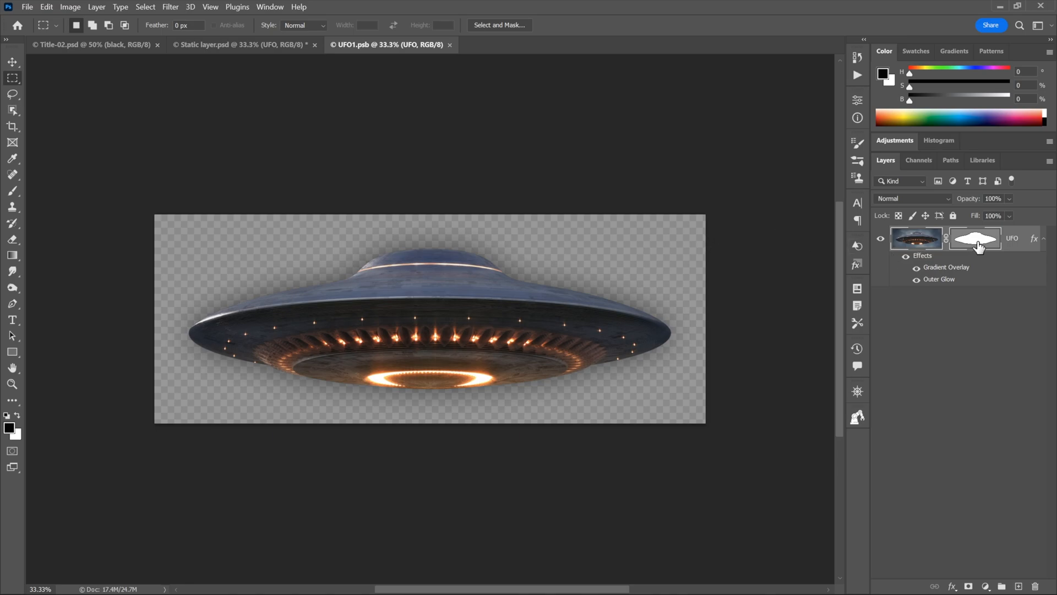
{"action": "left_click", "coordinate": [976, 244]}
{"action": "key", "text": "ctrl+shift+Tab"}
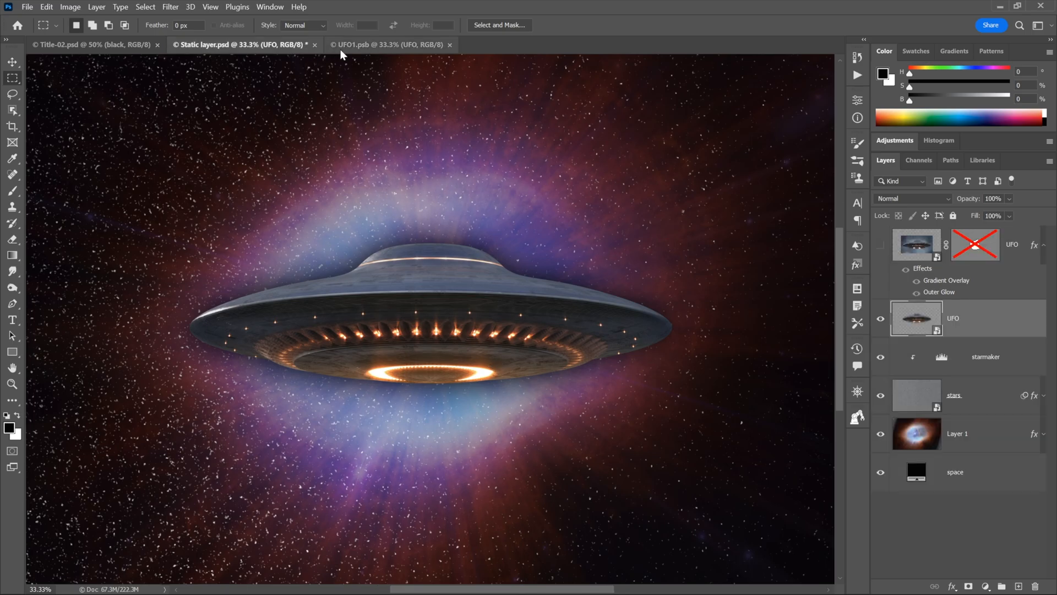
{"action": "left_click", "coordinate": [363, 46]}
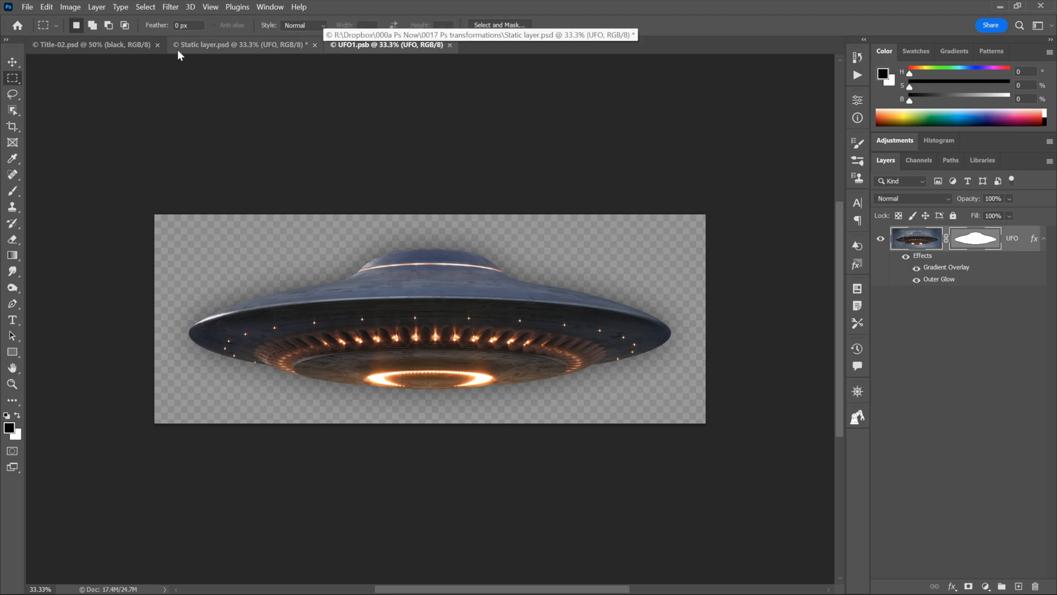
{"action": "left_click", "coordinate": [105, 49]}
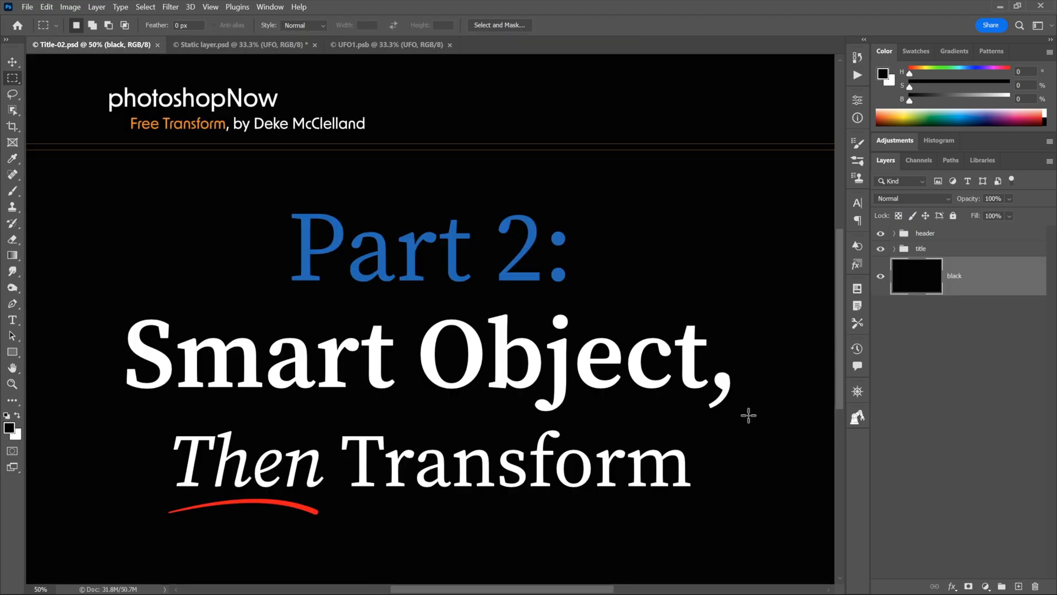